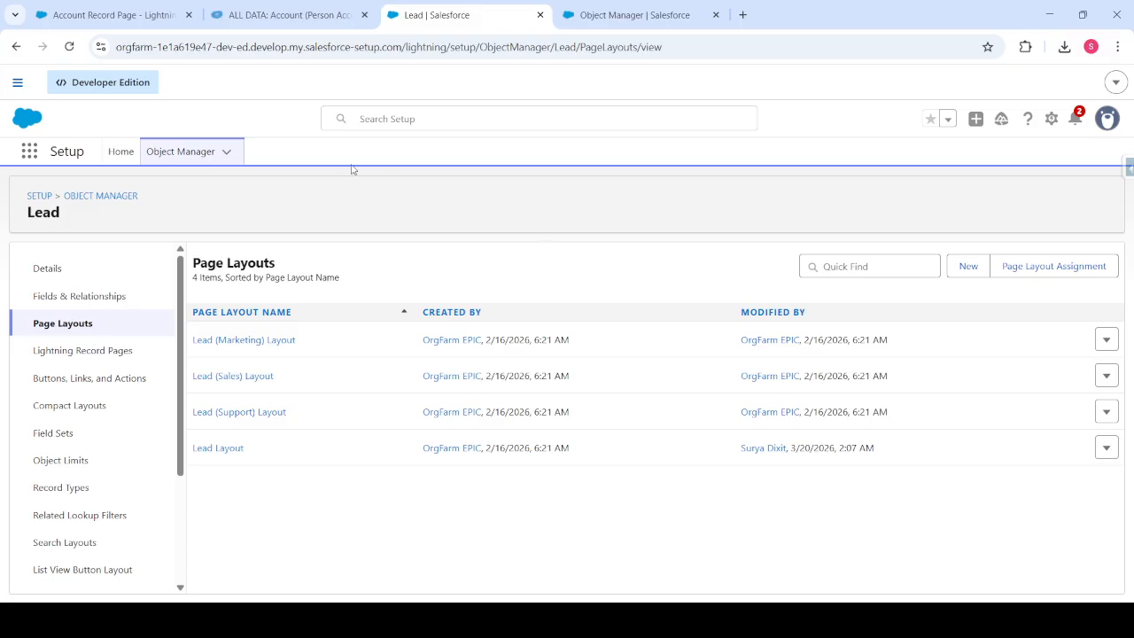
Step: Open the first recently viewed student record in the School Management app and inspect its editable fields without saving changes
{"action": "left_click", "coordinate": [30, 152]}
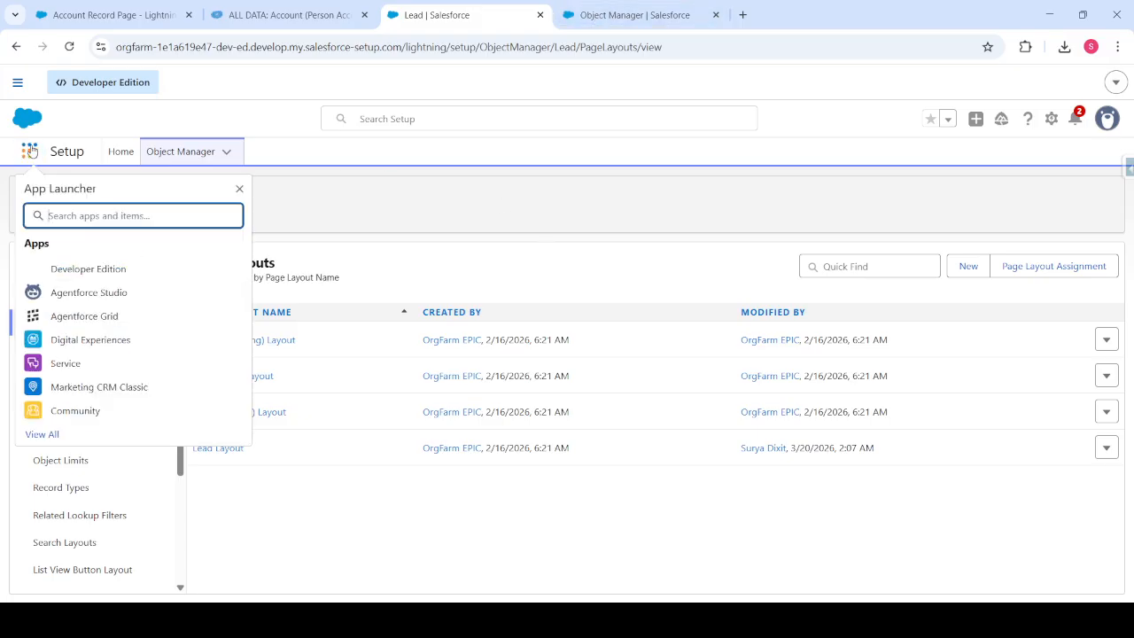
{"action": "type", "text": "sch"}
{"action": "left_click", "coordinate": [90, 293]}
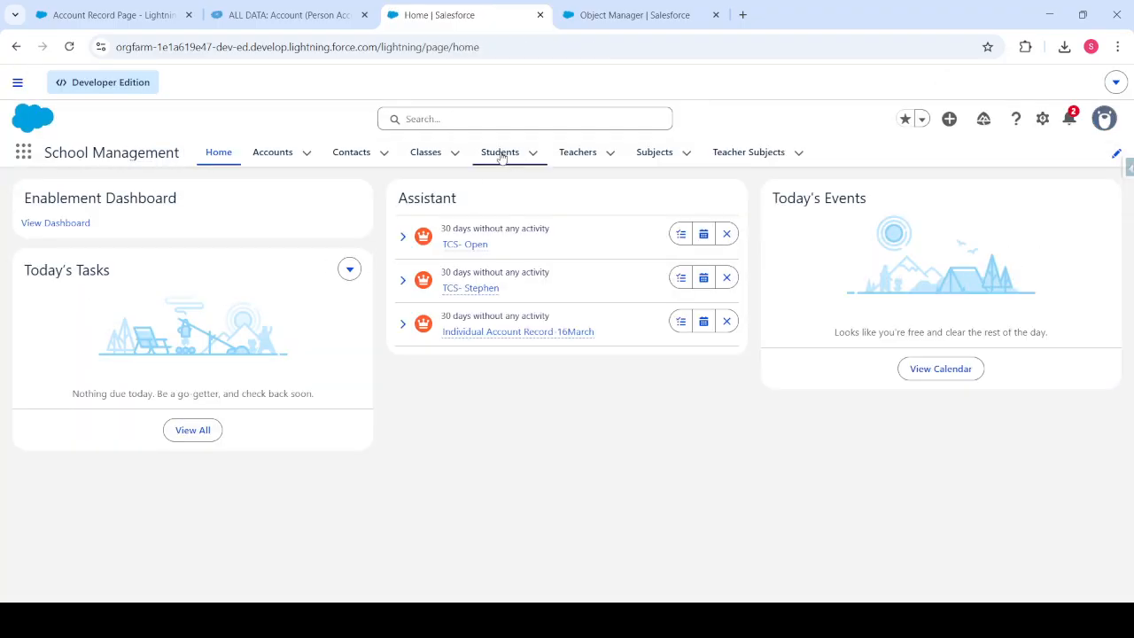
{"action": "left_click", "coordinate": [502, 157]}
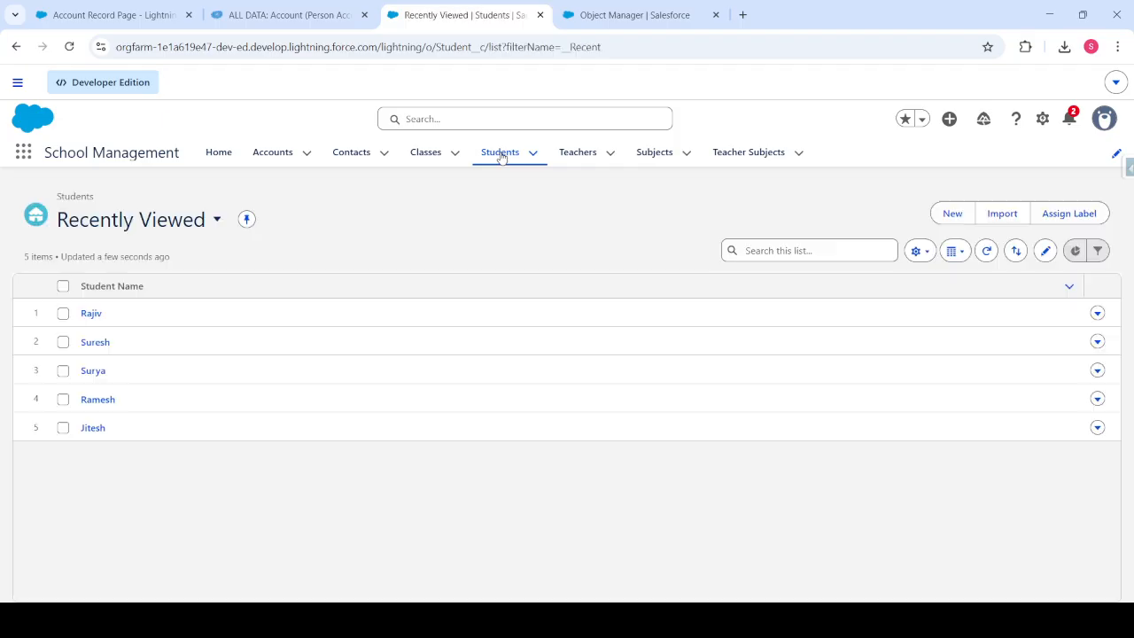
{"action": "left_click", "coordinate": [90, 315]}
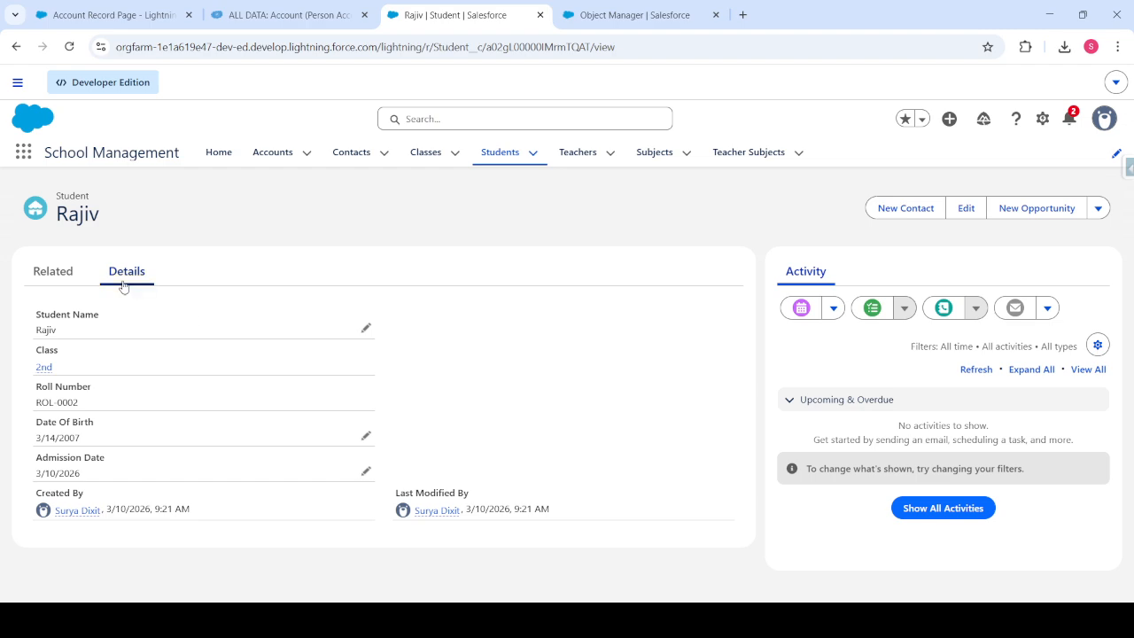
{"action": "left_click", "coordinate": [366, 328]}
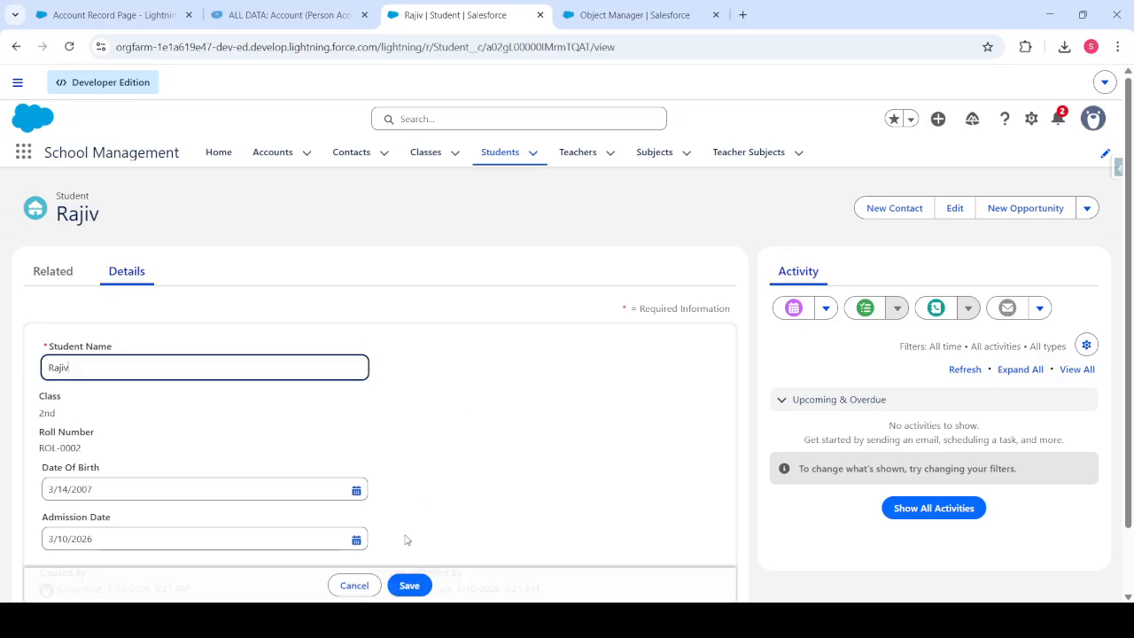
{"action": "left_click", "coordinate": [351, 584]}
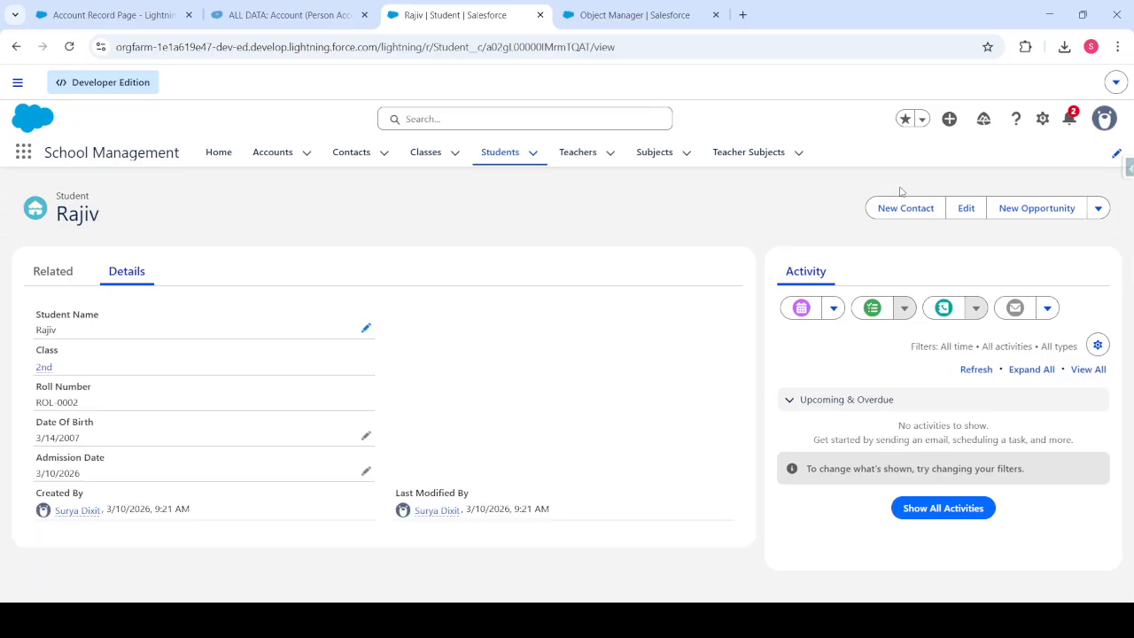
Step: Open Setup's Object Manager, find the Student object and show its Fields & Relationships
{"action": "left_click", "coordinate": [1040, 119]}
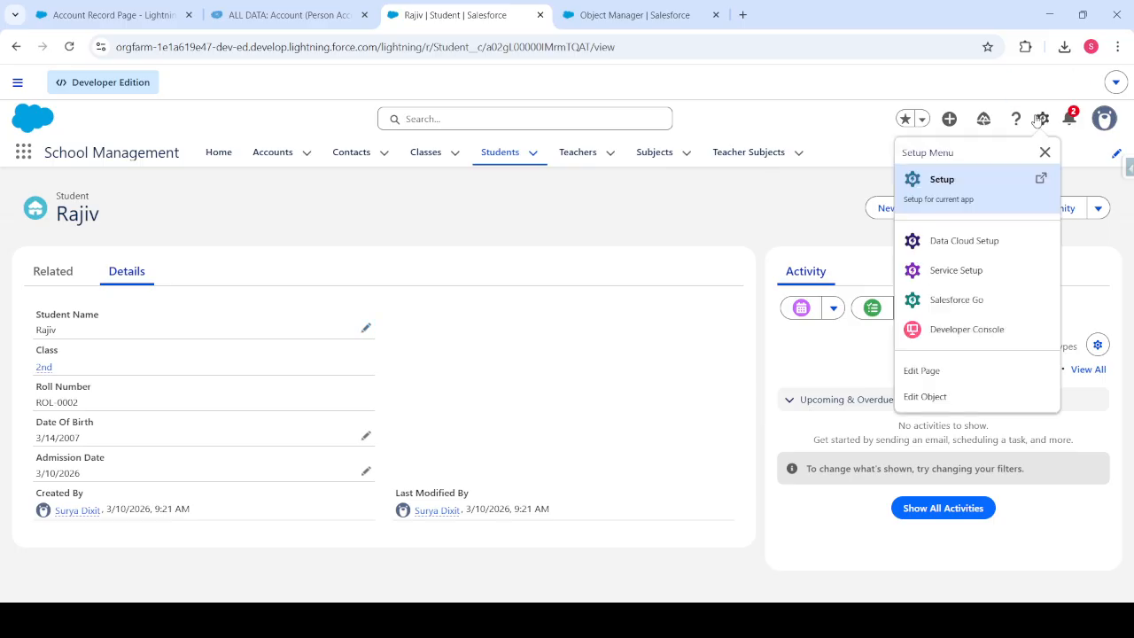
{"action": "left_click", "coordinate": [955, 189]}
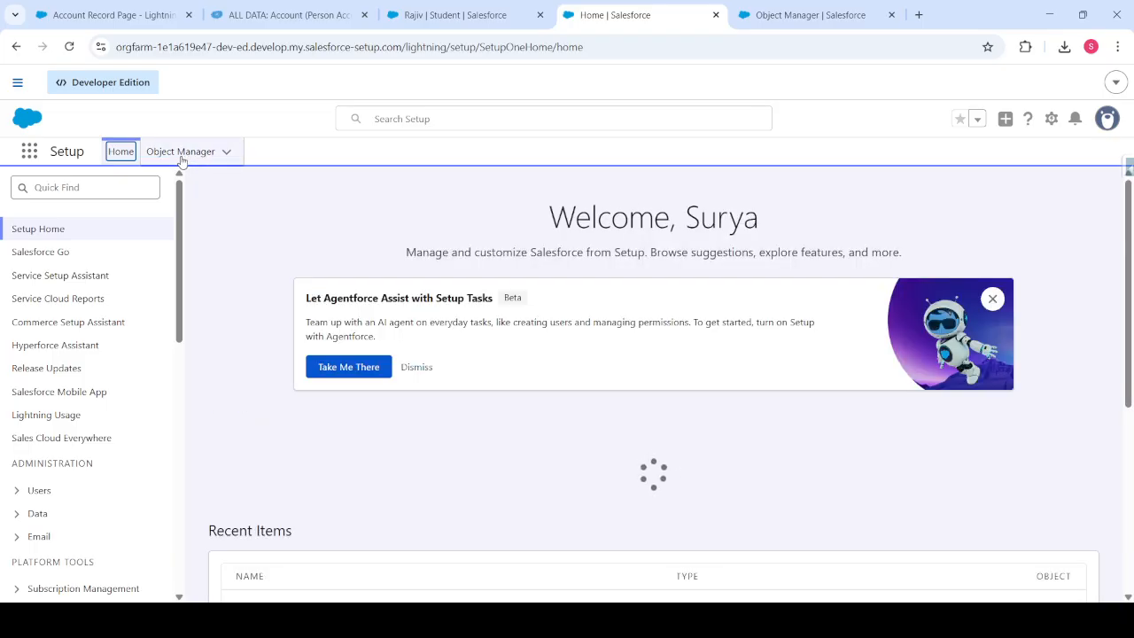
{"action": "left_click", "coordinate": [180, 154]}
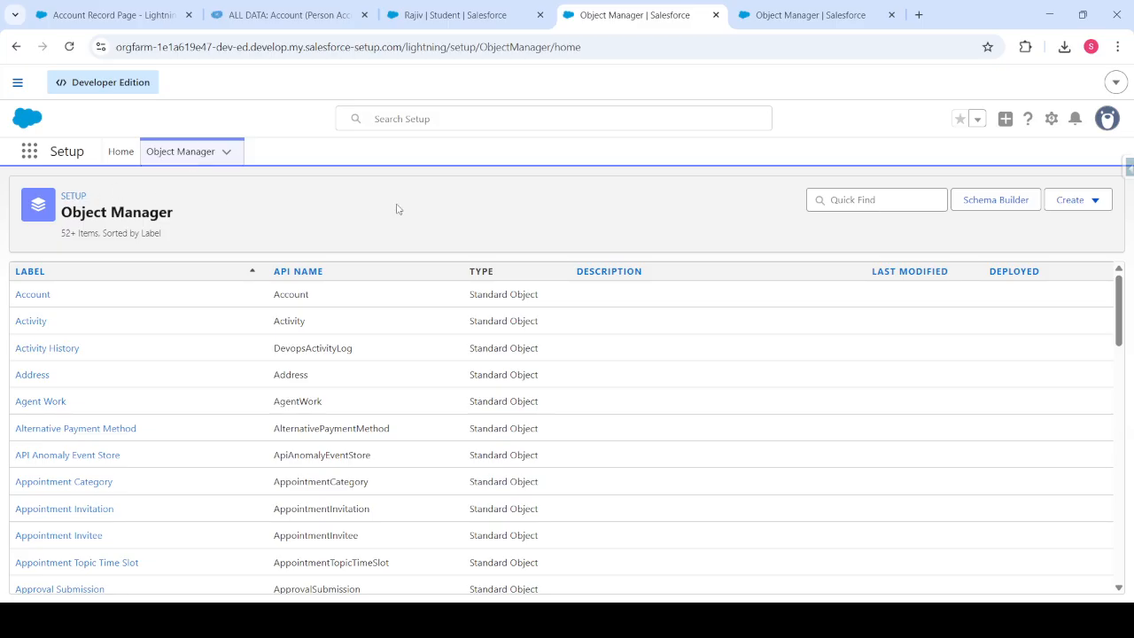
{"action": "left_click", "coordinate": [851, 199]}
{"action": "type", "text": "stude"}
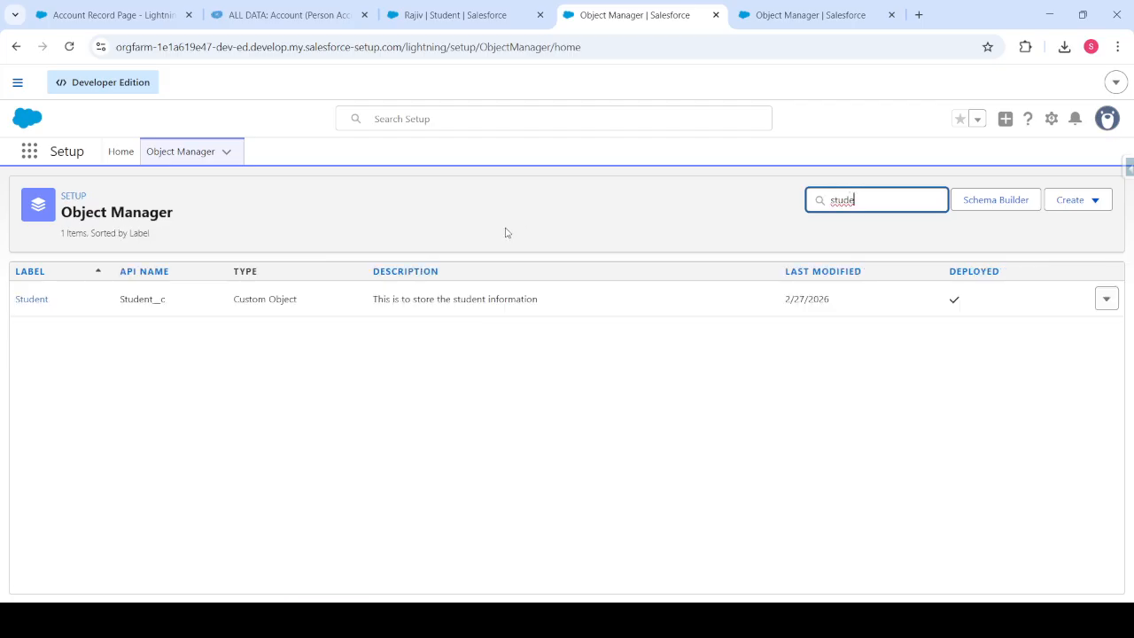
{"action": "left_click", "coordinate": [21, 302]}
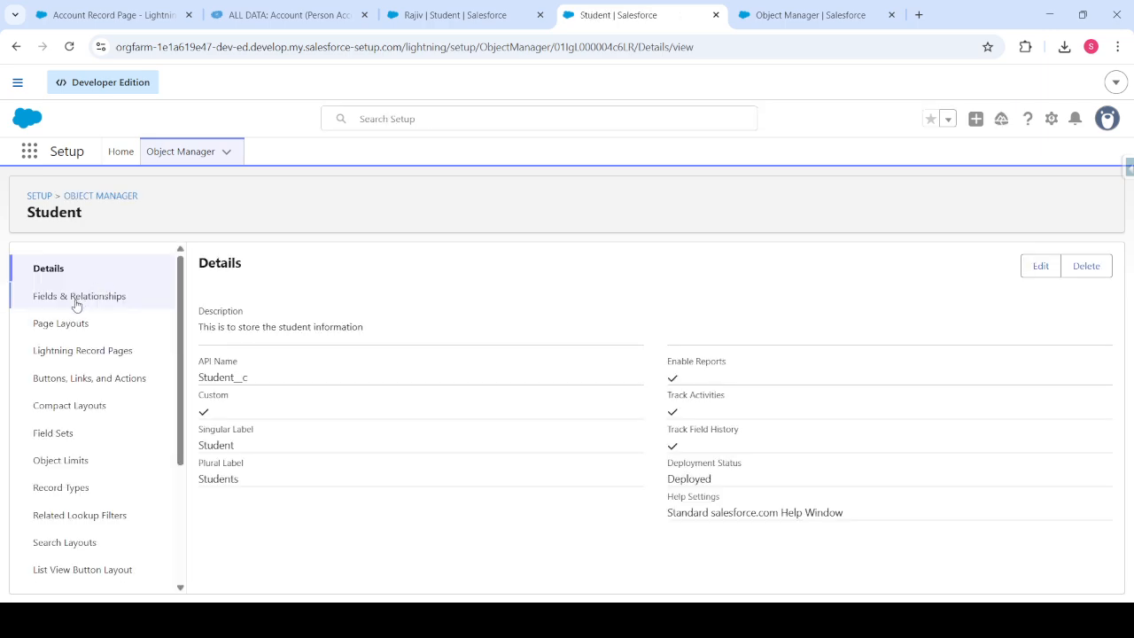
{"action": "left_click", "coordinate": [88, 298]}
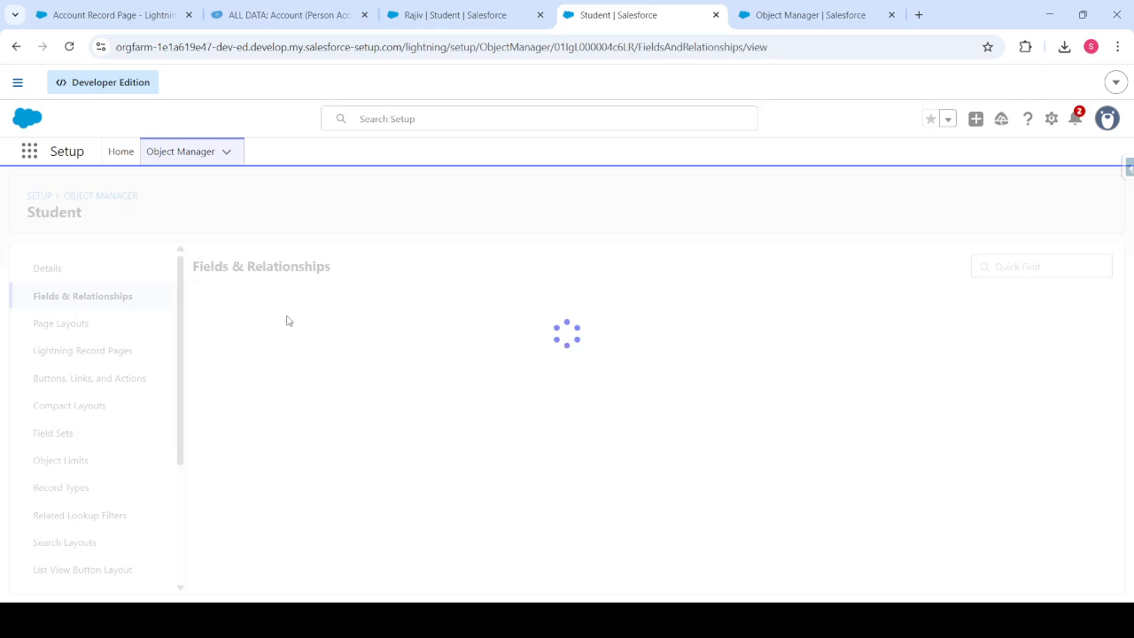
{"action": "left_click", "coordinate": [796, 269]}
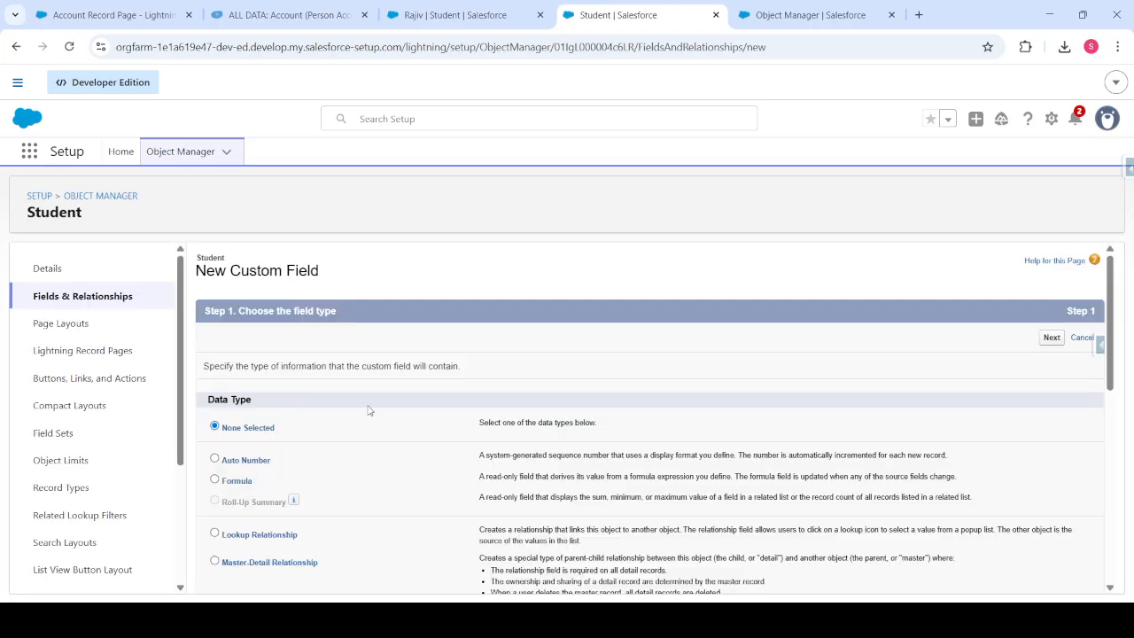
{"action": "scroll", "coordinate": [322, 448], "scroll_direction": "down", "scroll_amount": 3}
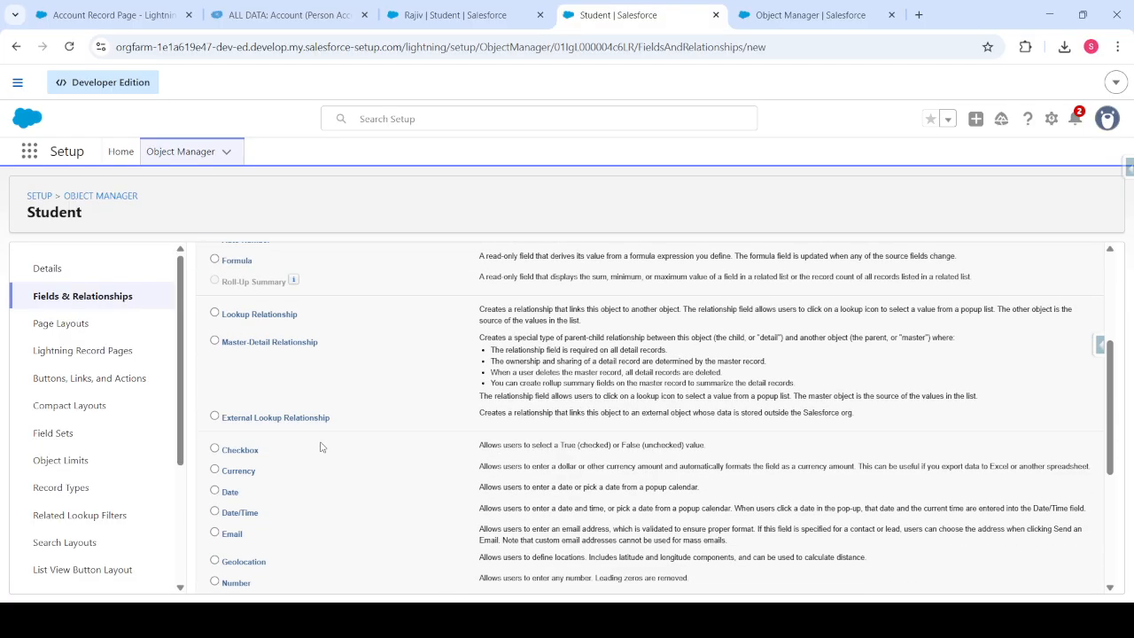
{"action": "scroll", "coordinate": [322, 448], "scroll_direction": "down", "scroll_amount": 3}
{"action": "scroll", "coordinate": [321, 448], "scroll_direction": "down", "scroll_amount": 3}
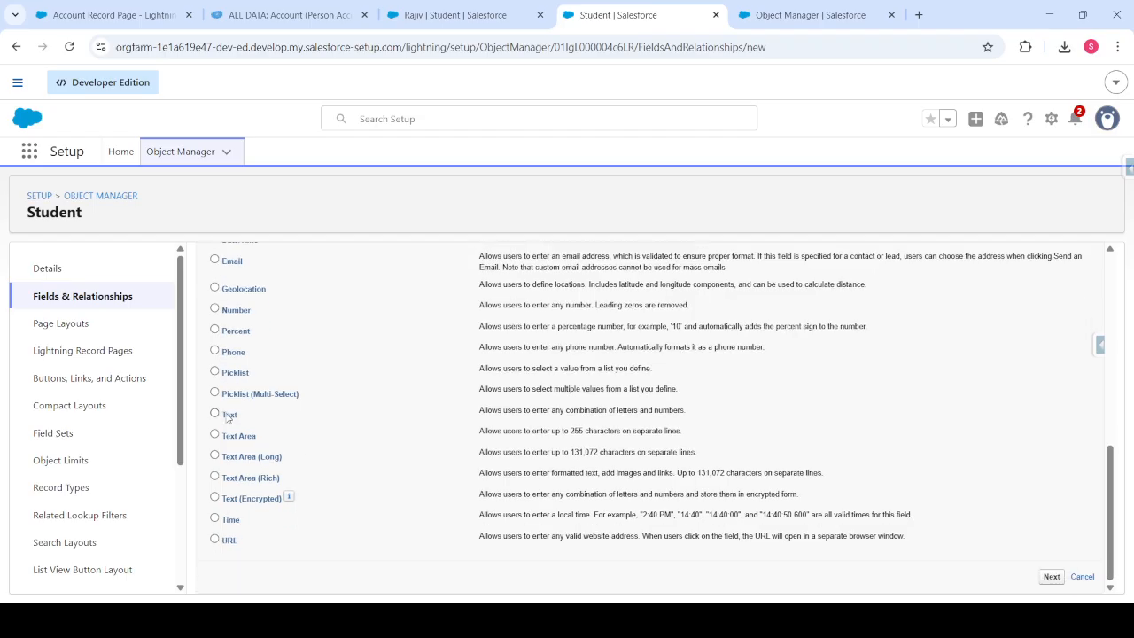
{"action": "left_click", "coordinate": [228, 415]}
{"action": "left_click", "coordinate": [1050, 577]}
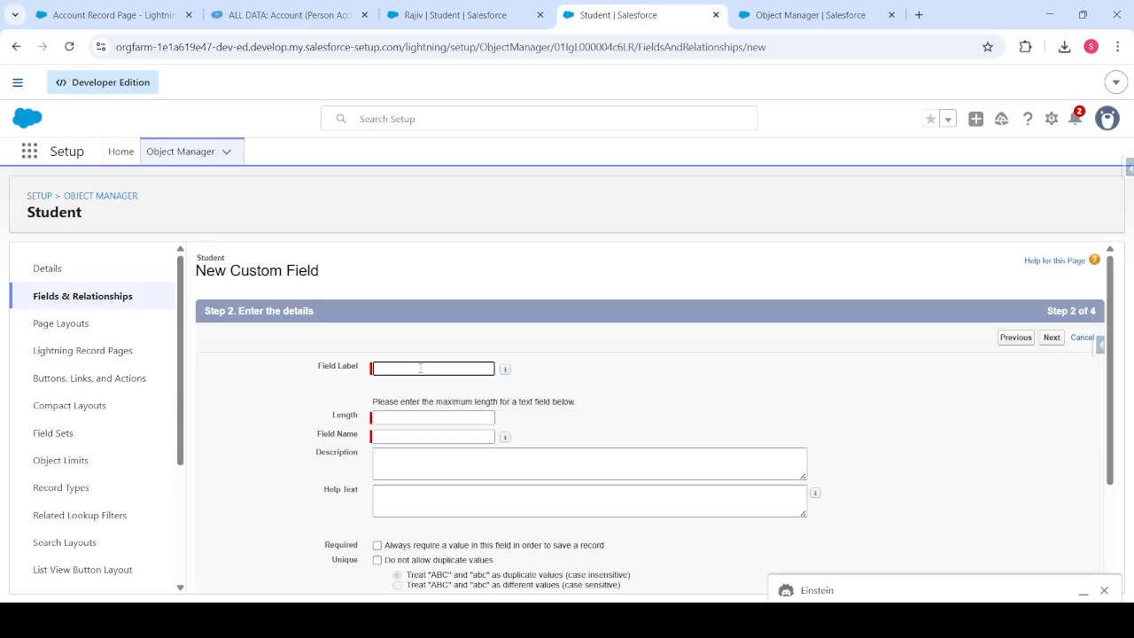
{"action": "left_click", "coordinate": [443, 405]}
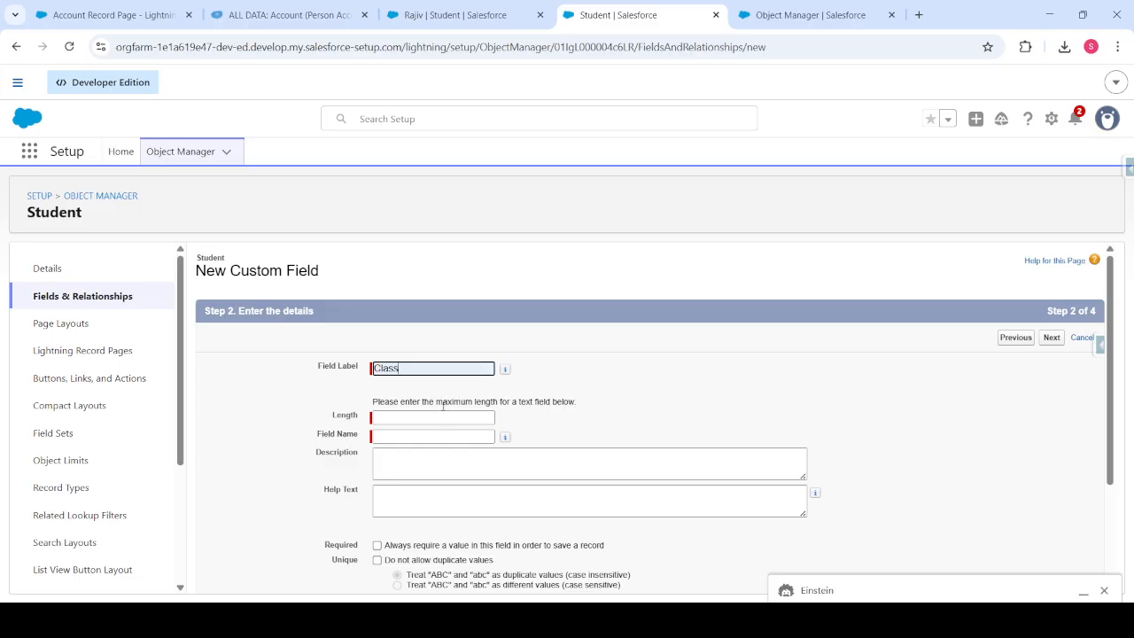
{"action": "double_click", "coordinate": [388, 368]}
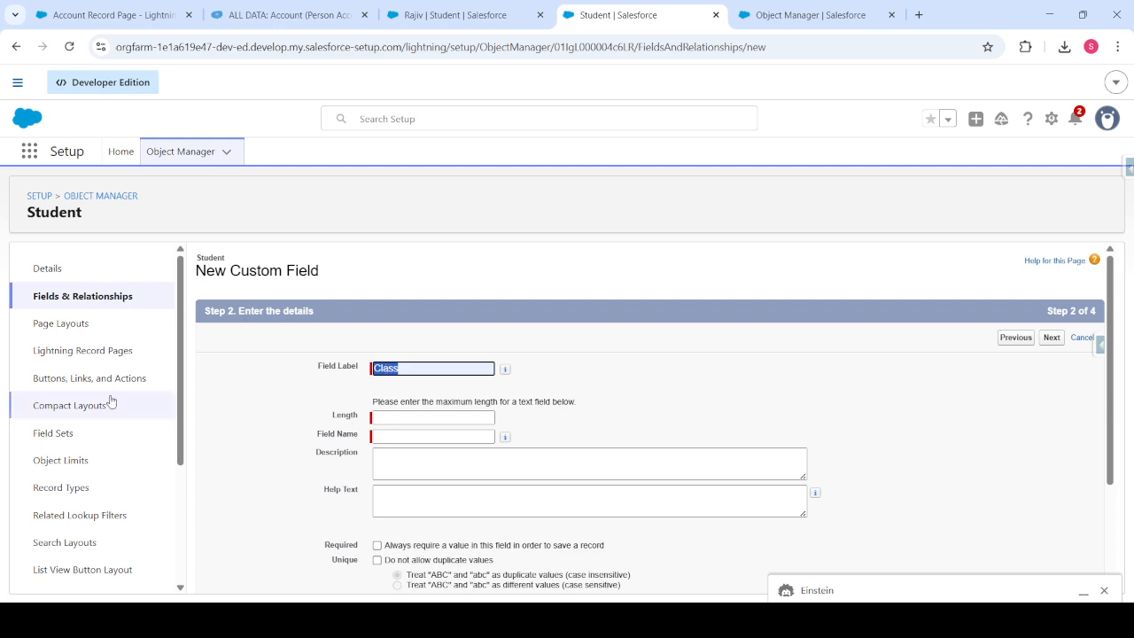
{"action": "left_click", "coordinate": [104, 302]}
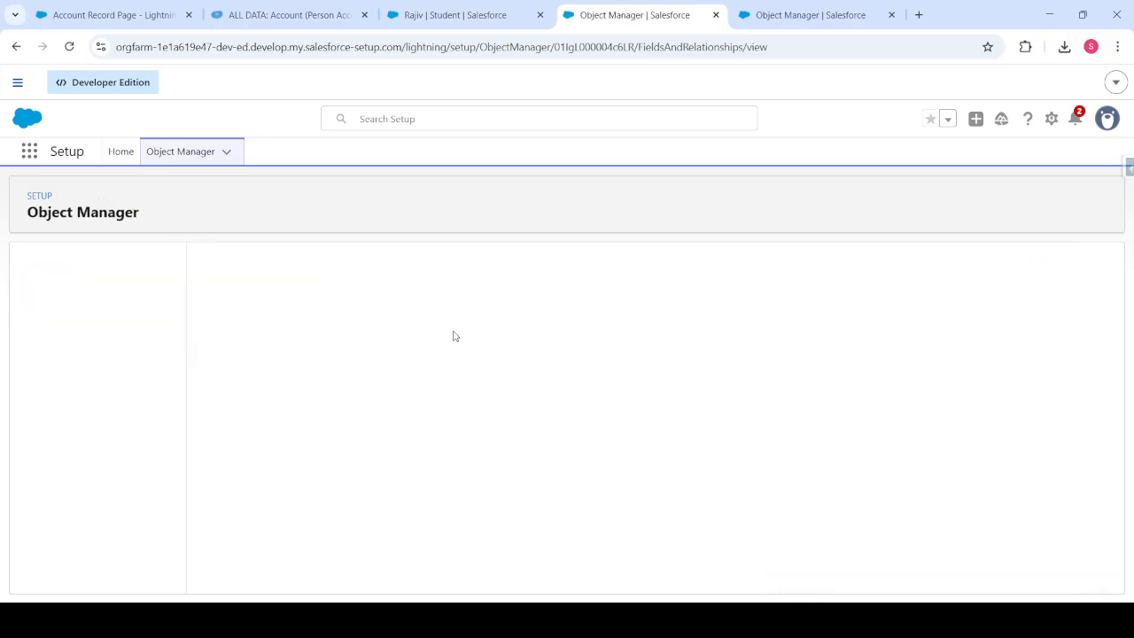
Step: Start a new custom field on the Student object with the Number data type
{"action": "left_click", "coordinate": [787, 272]}
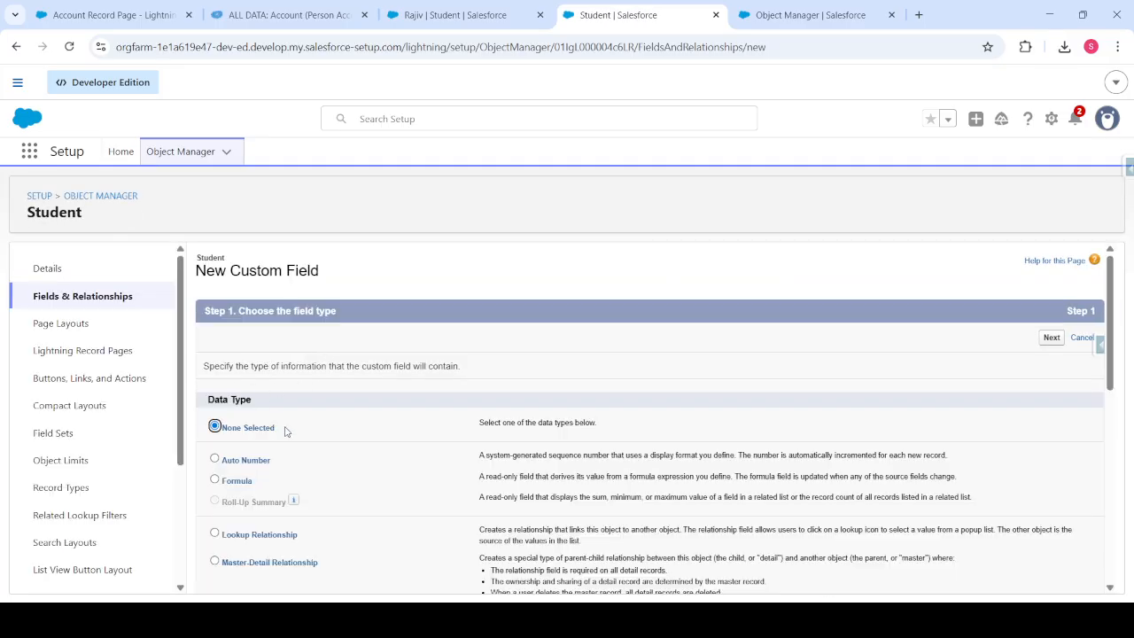
{"action": "scroll", "coordinate": [284, 430], "scroll_direction": "down", "scroll_amount": 5}
{"action": "scroll", "coordinate": [285, 430], "scroll_direction": "down", "scroll_amount": 3}
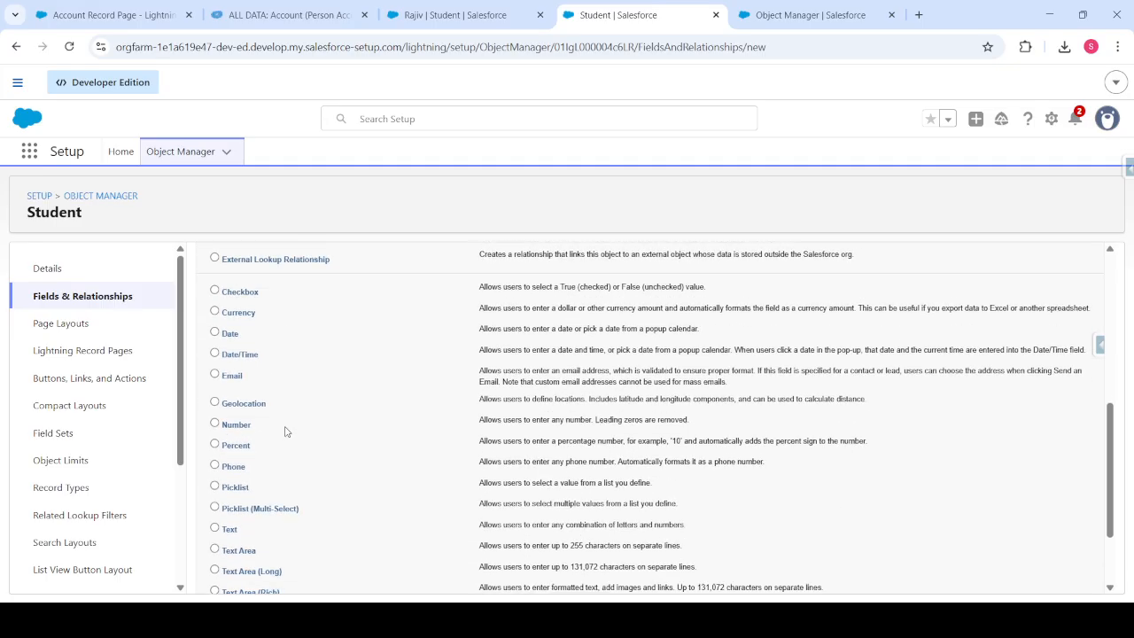
{"action": "left_click", "coordinate": [237, 380]}
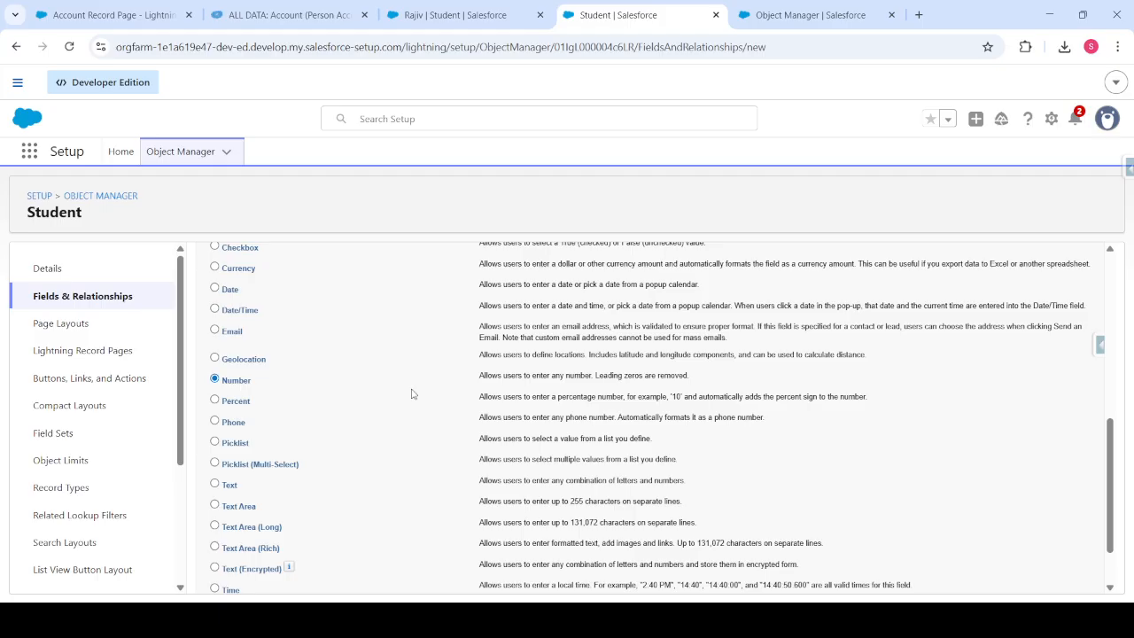
{"action": "scroll", "coordinate": [833, 427], "scroll_direction": "down", "scroll_amount": 2}
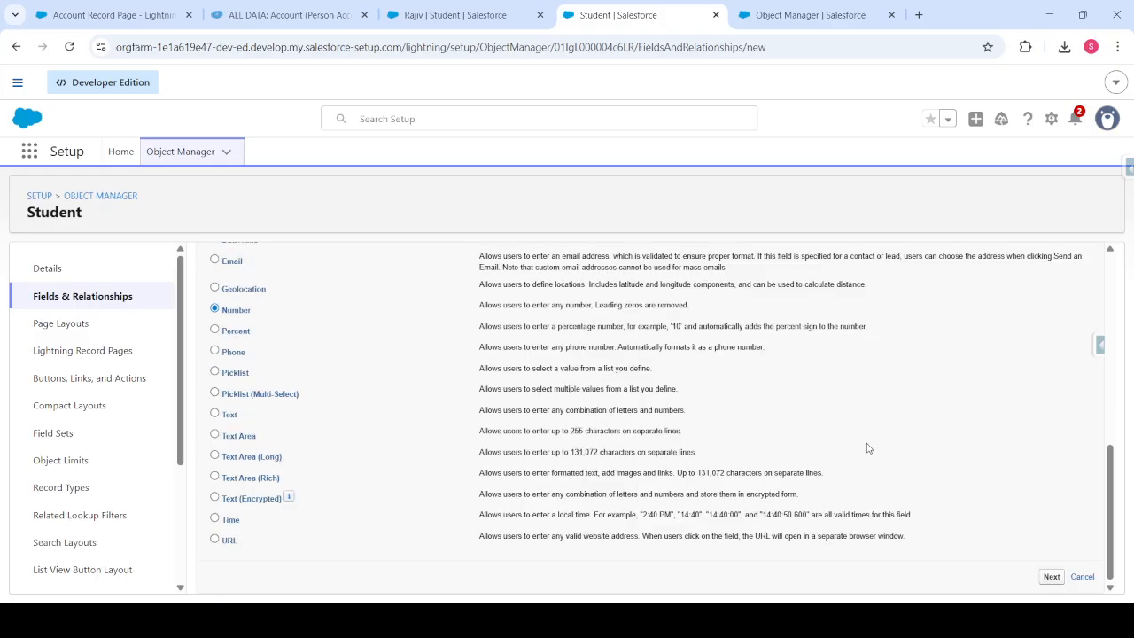
{"action": "left_click", "coordinate": [1052, 579]}
Step: Label the number field Age, keep the default field-level security, include it on the Student Layout and save it
{"action": "left_click", "coordinate": [398, 370]}
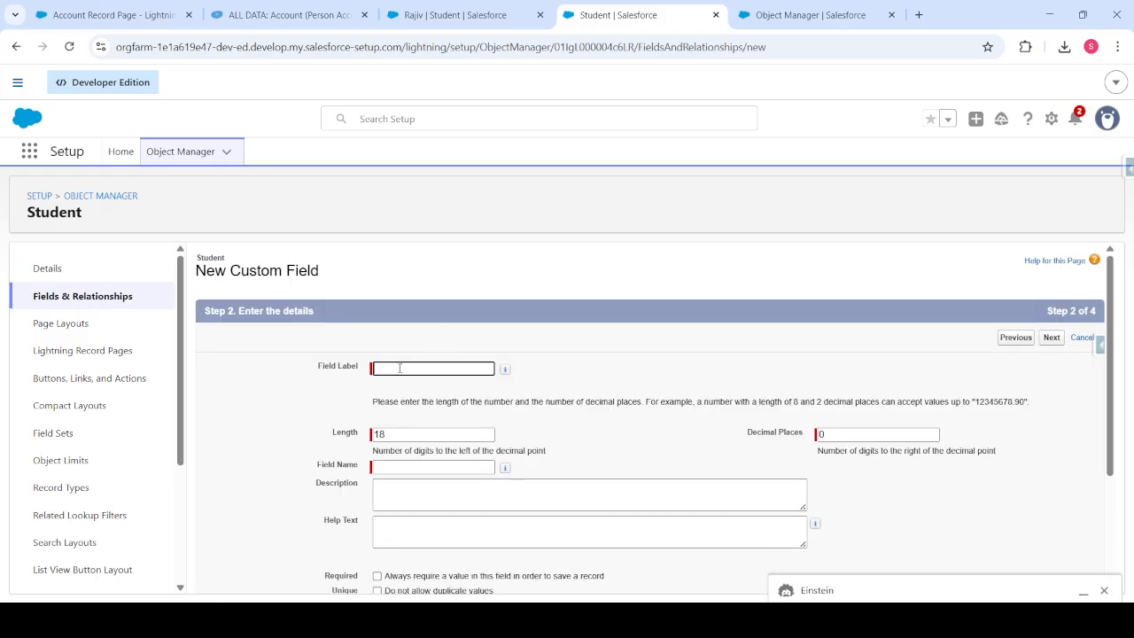
{"action": "type", "text": "Age"}
{"action": "left_click", "coordinate": [591, 465]}
{"action": "scroll", "coordinate": [533, 405], "scroll_direction": "down", "scroll_amount": 2}
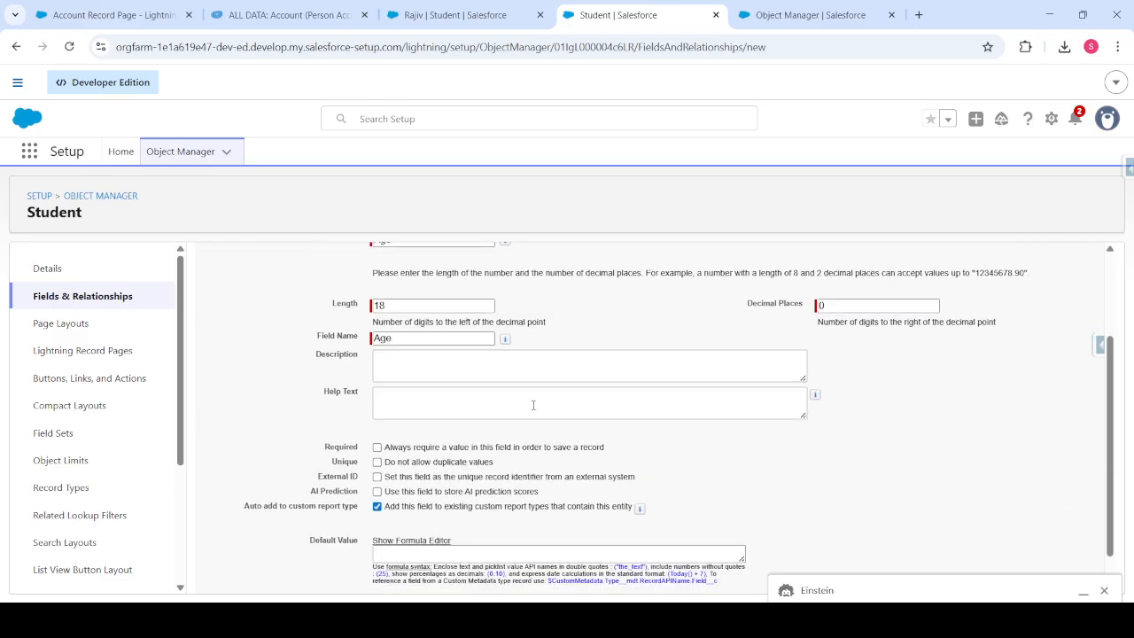
{"action": "scroll", "coordinate": [502, 412], "scroll_direction": "down", "scroll_amount": 1}
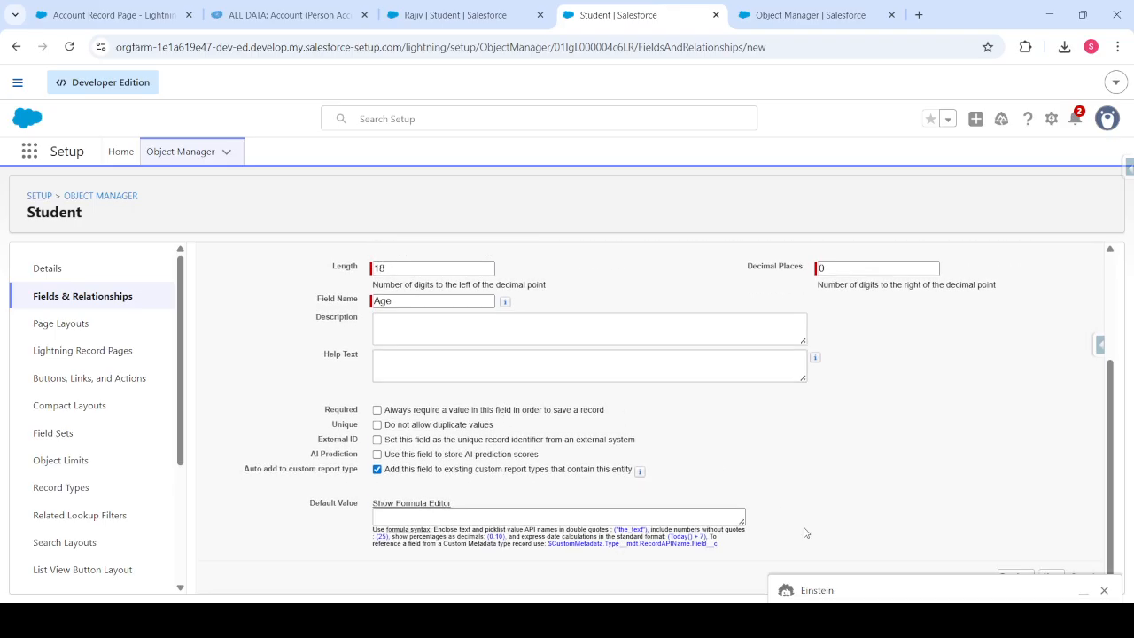
{"action": "left_click", "coordinate": [1105, 591]}
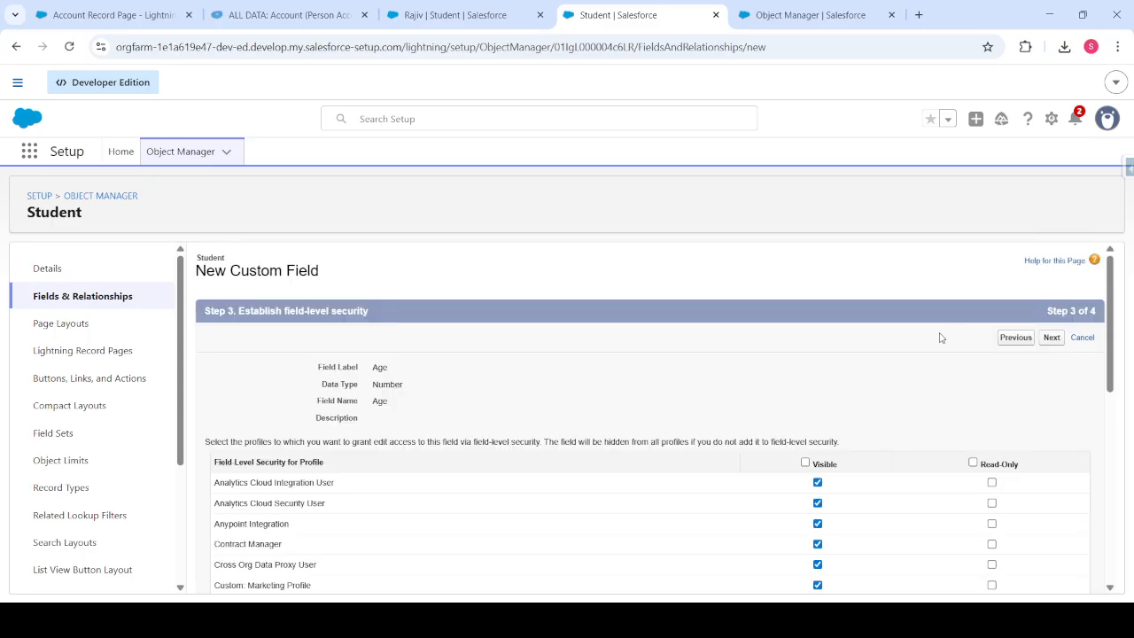
{"action": "left_click", "coordinate": [1052, 337]}
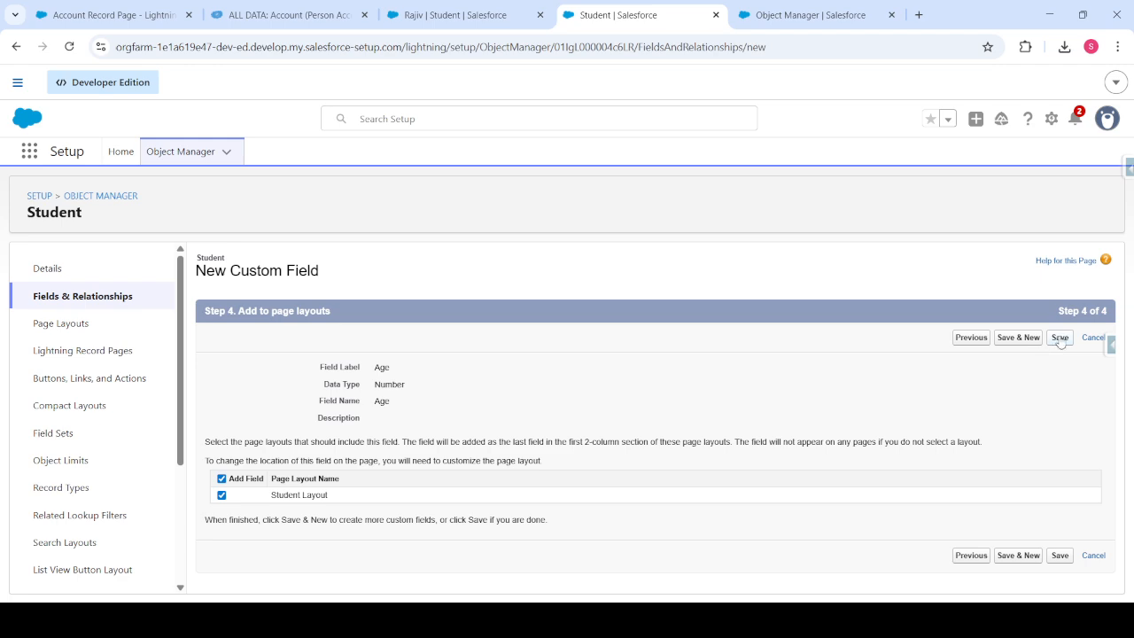
{"action": "left_click", "coordinate": [1060, 338]}
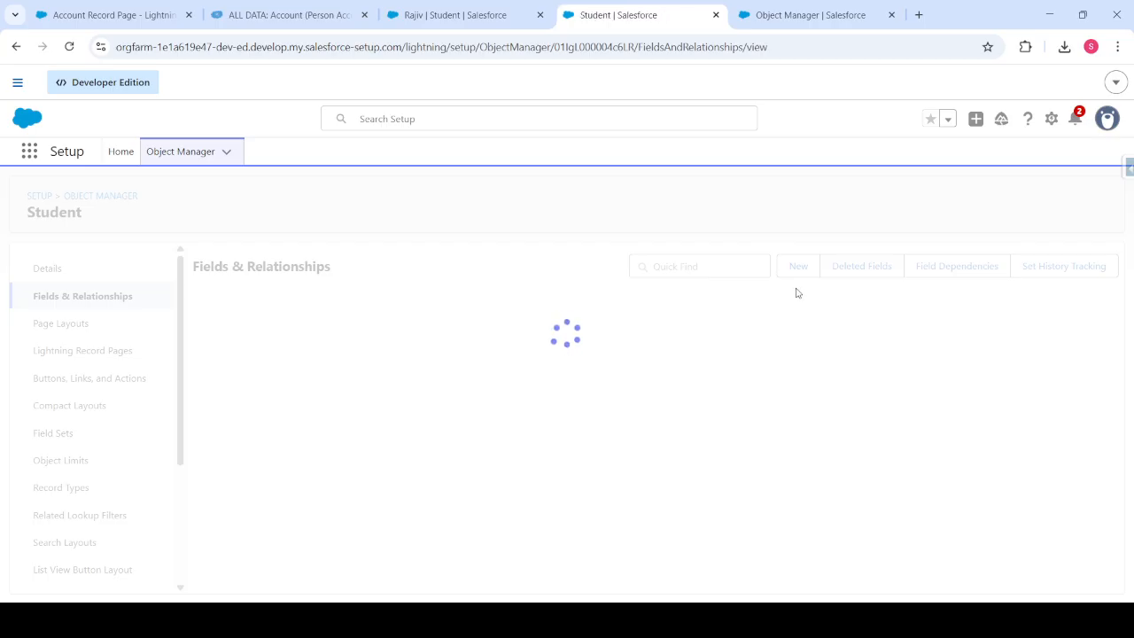
Step: Return to the open student record, reload it and check its details and edit form for the Age field
{"action": "left_click", "coordinate": [434, 29]}
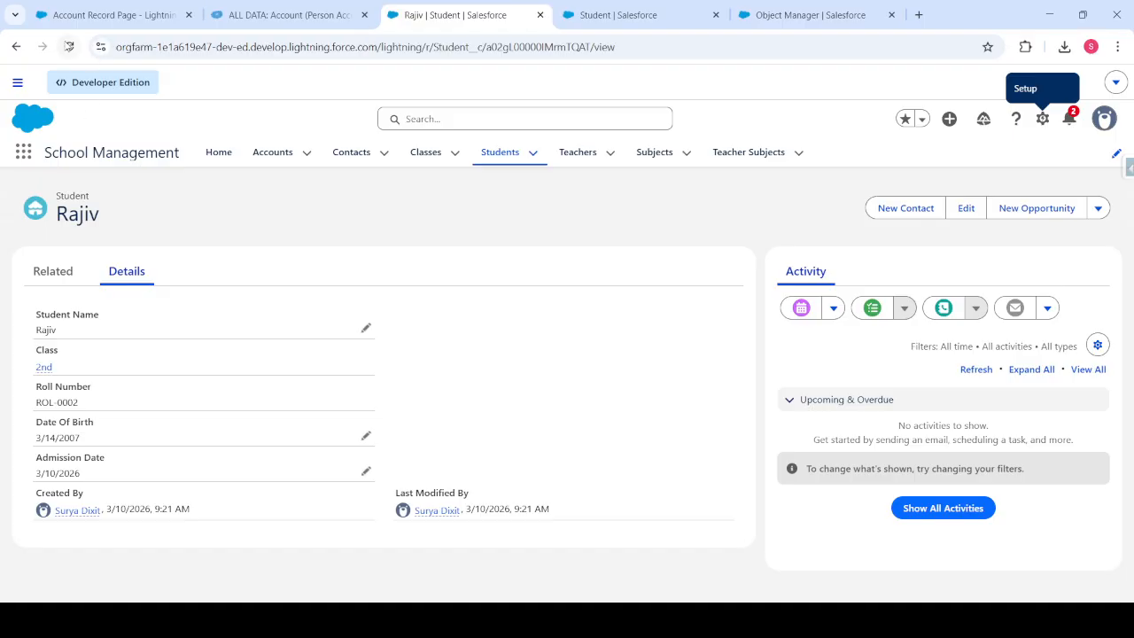
{"action": "left_click", "coordinate": [68, 47]}
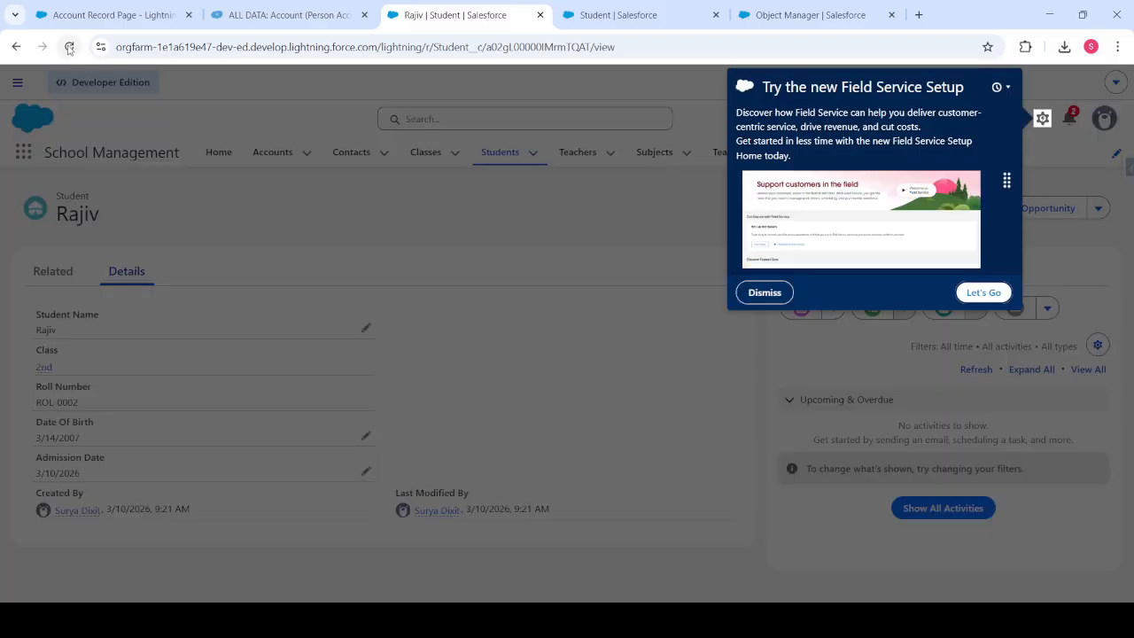
{"action": "left_click", "coordinate": [69, 46]}
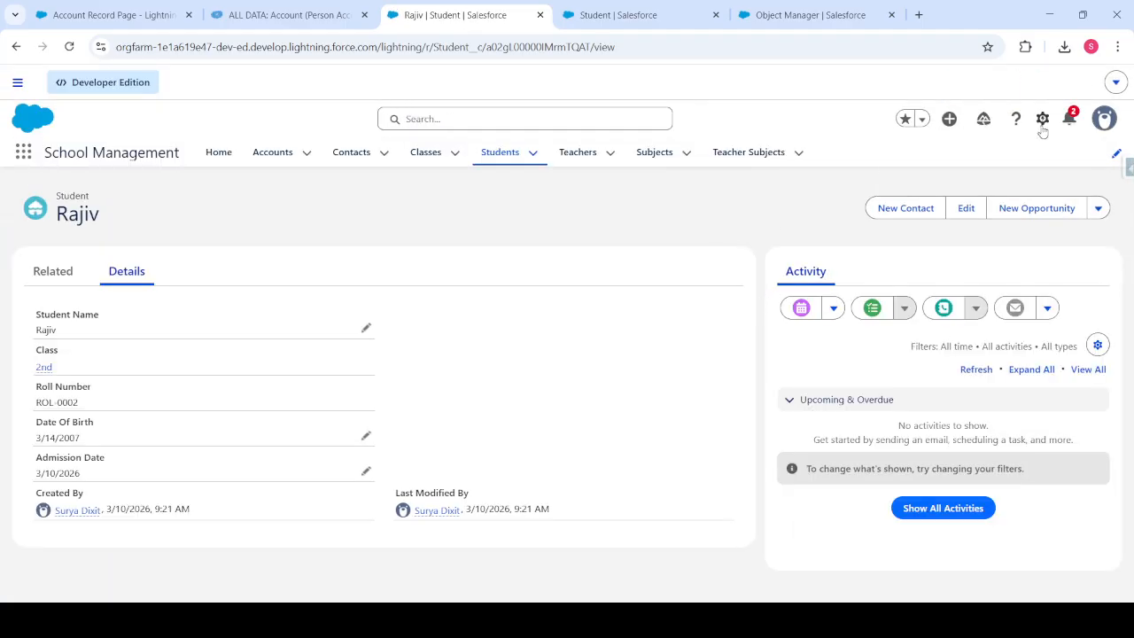
{"action": "left_click", "coordinate": [364, 329]}
{"action": "scroll", "coordinate": [349, 379], "scroll_direction": "down", "scroll_amount": 1}
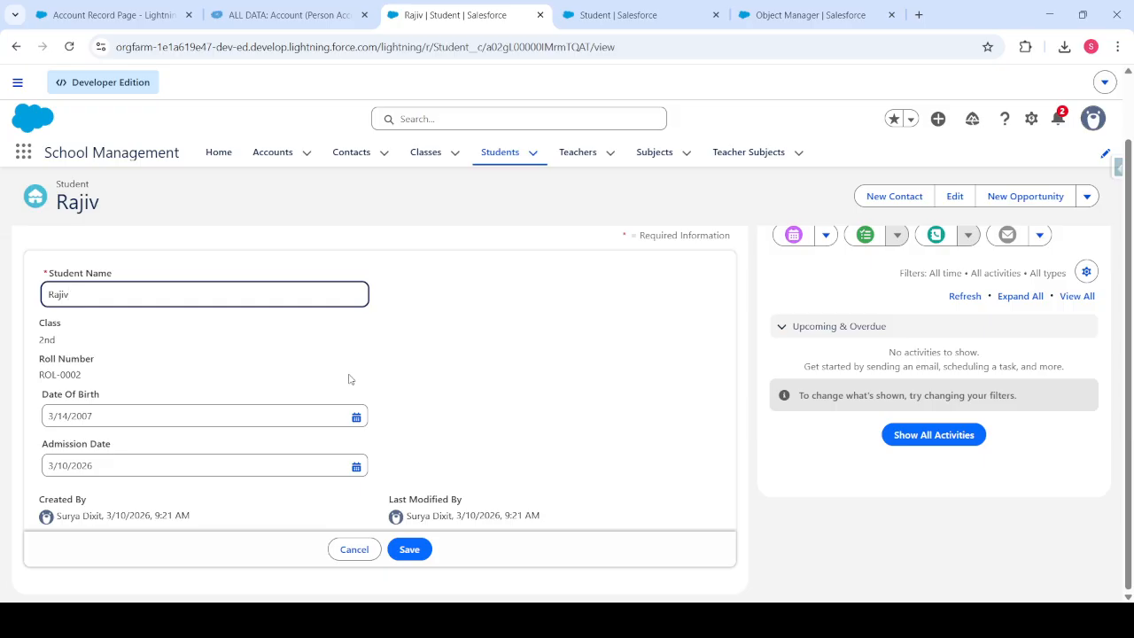
{"action": "left_click", "coordinate": [353, 549]}
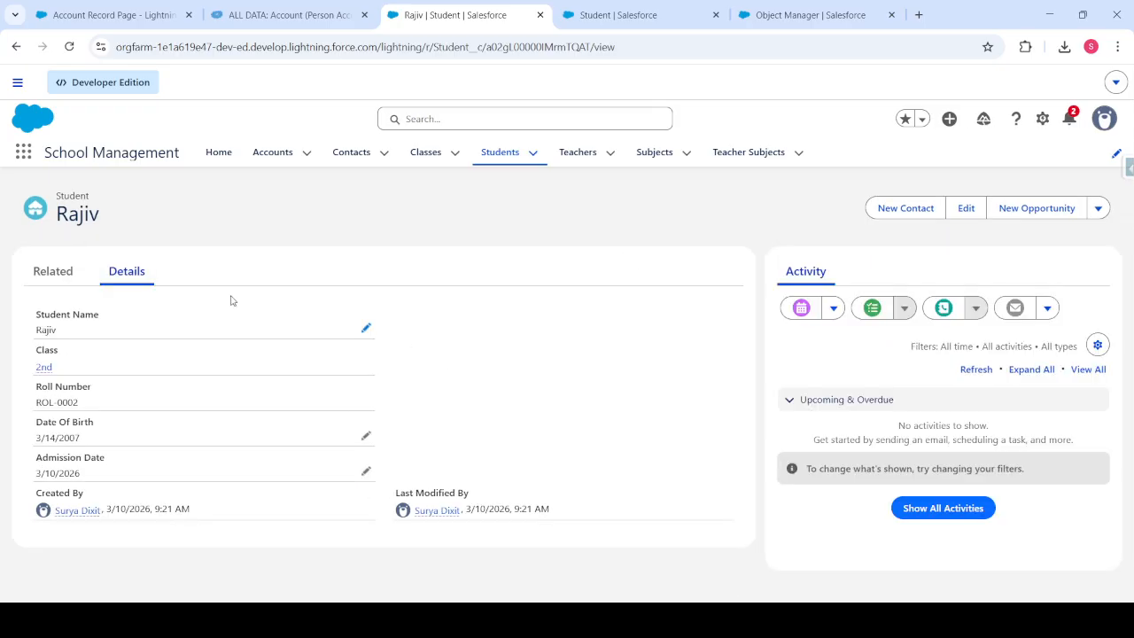
Step: Open the form for a new student from the Students list
{"action": "left_click", "coordinate": [498, 157]}
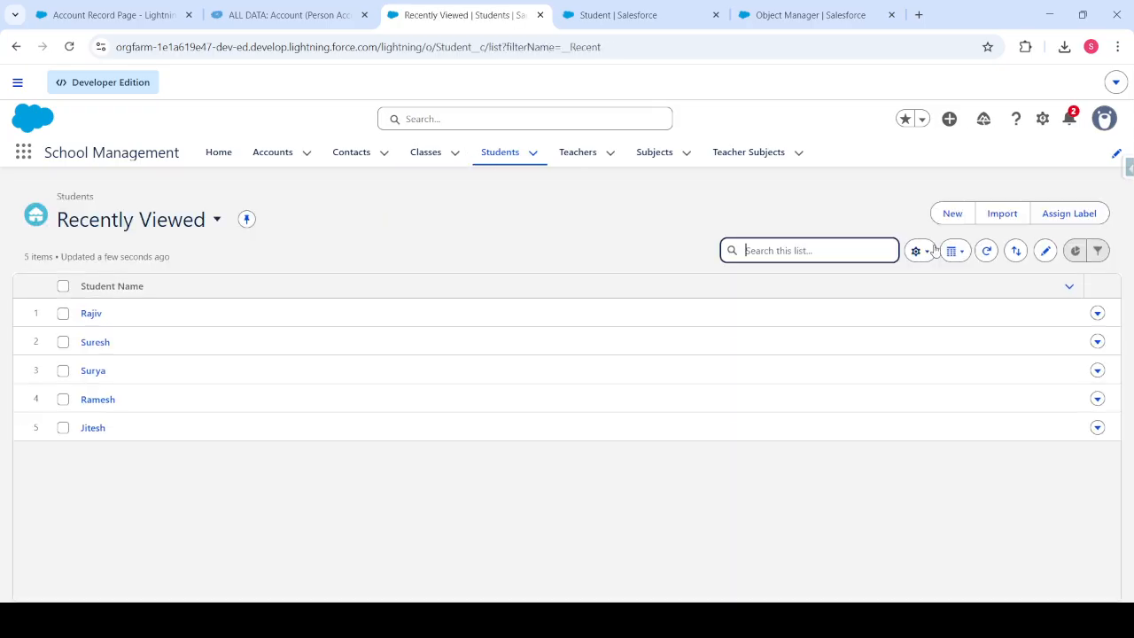
{"action": "left_click", "coordinate": [953, 213]}
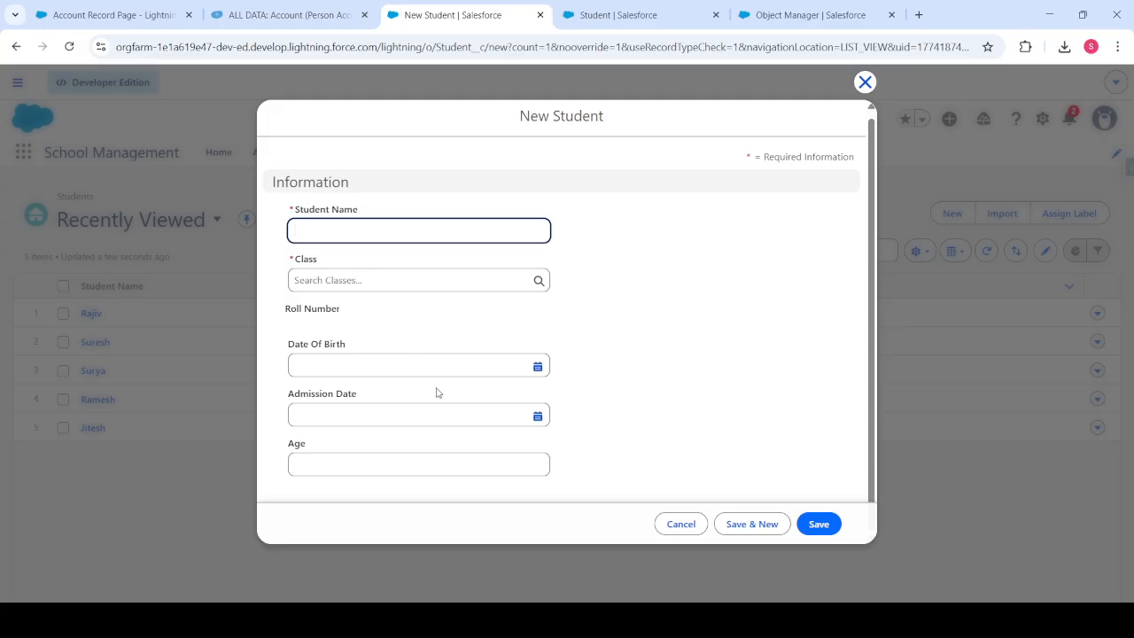
Step: Close the new student form without saving and open the Student object in Setup's Object Manager
{"action": "left_click", "coordinate": [392, 466]}
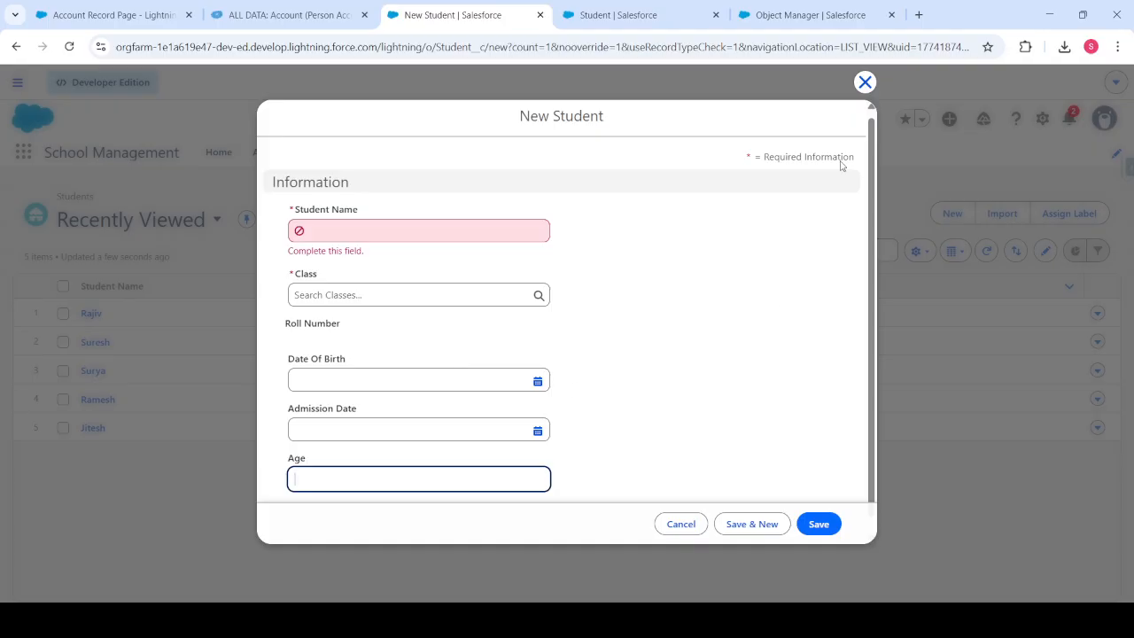
{"action": "left_click", "coordinate": [864, 83]}
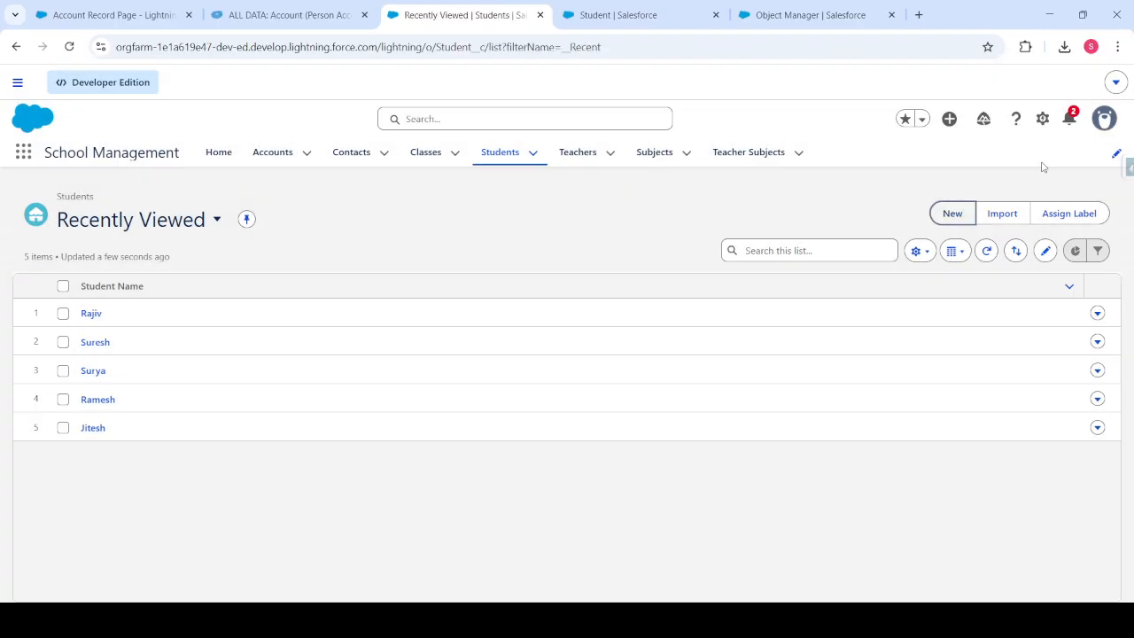
{"action": "left_click", "coordinate": [1041, 120]}
{"action": "left_click", "coordinate": [961, 184]}
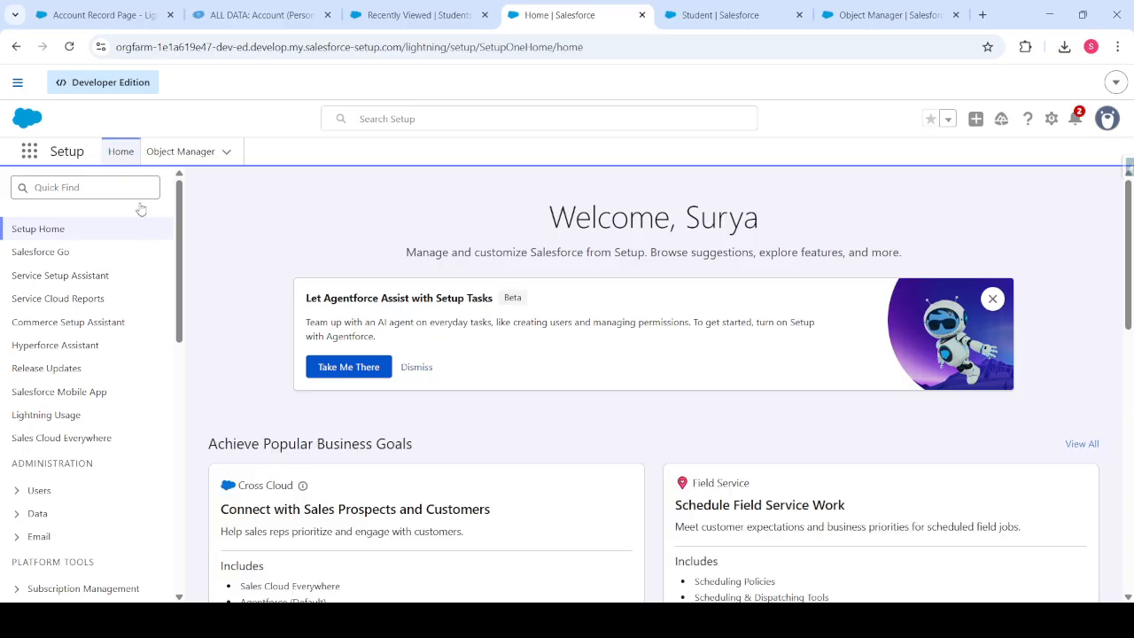
{"action": "left_click", "coordinate": [160, 156]}
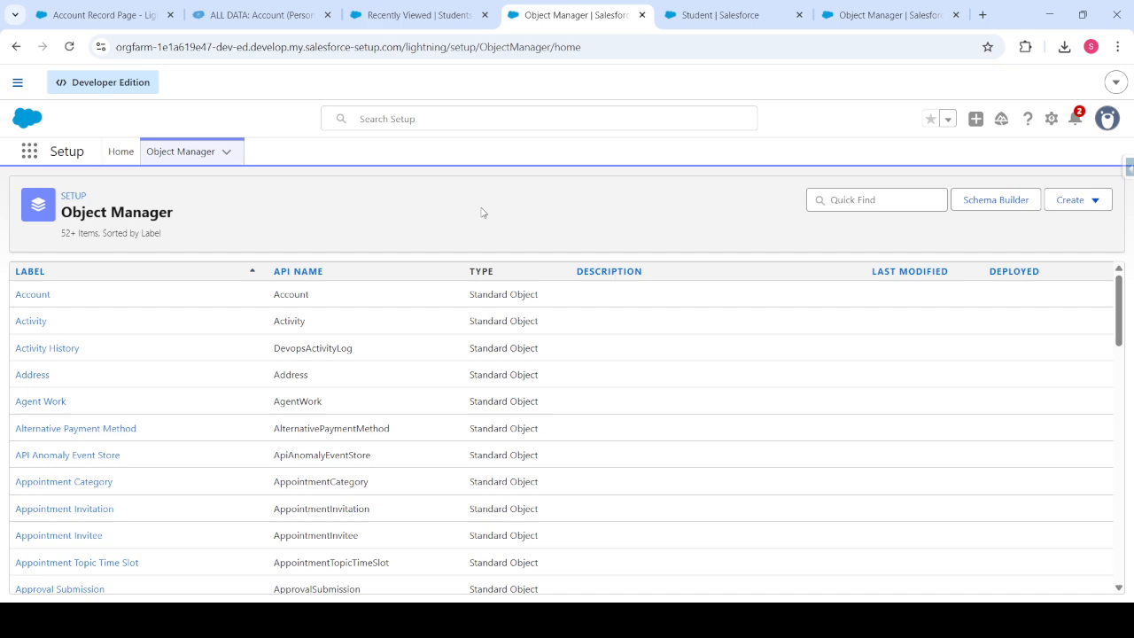
{"action": "left_click", "coordinate": [857, 200]}
{"action": "type", "text": "stude"}
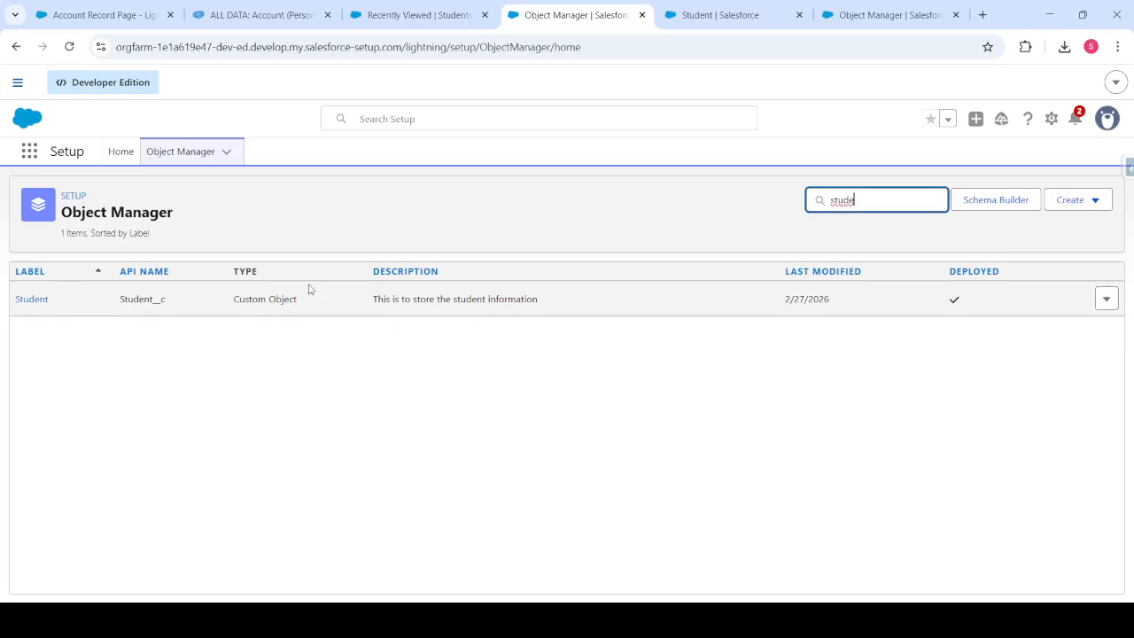
{"action": "left_click", "coordinate": [38, 305]}
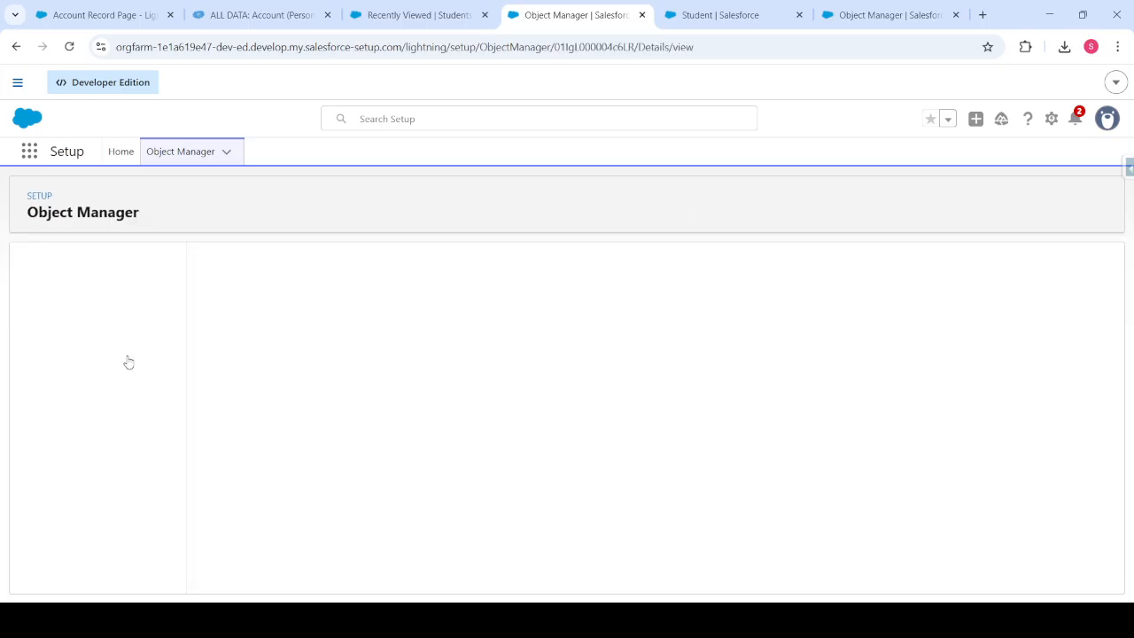
Step: Start a new validation rule for the Student object
{"action": "scroll", "coordinate": [97, 399], "scroll_direction": "down", "scroll_amount": 3}
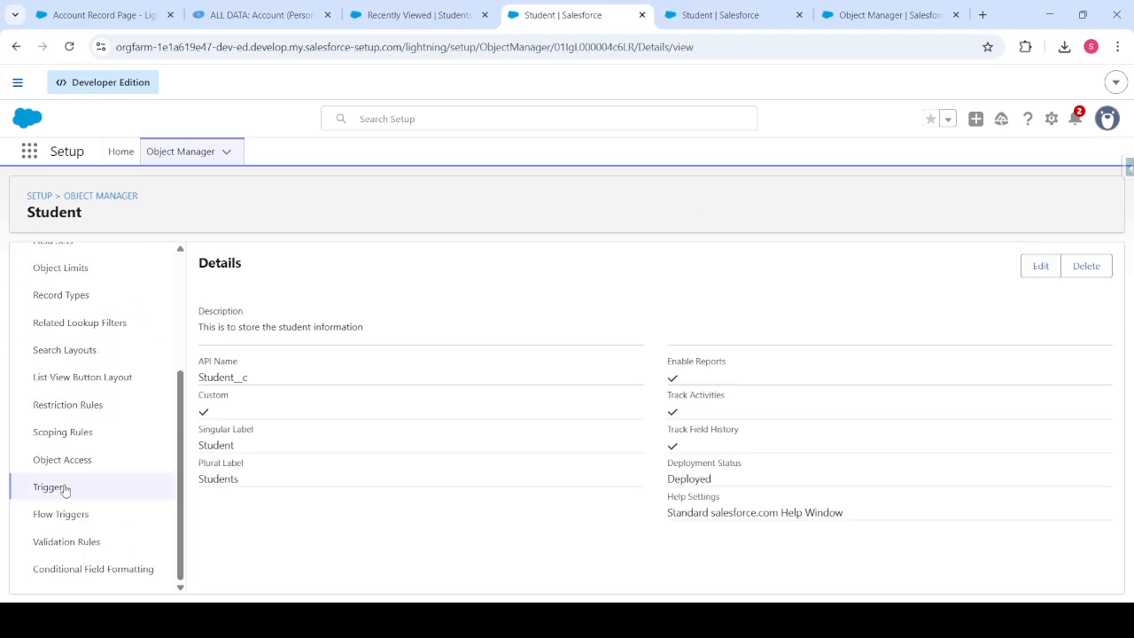
{"action": "left_click", "coordinate": [64, 542]}
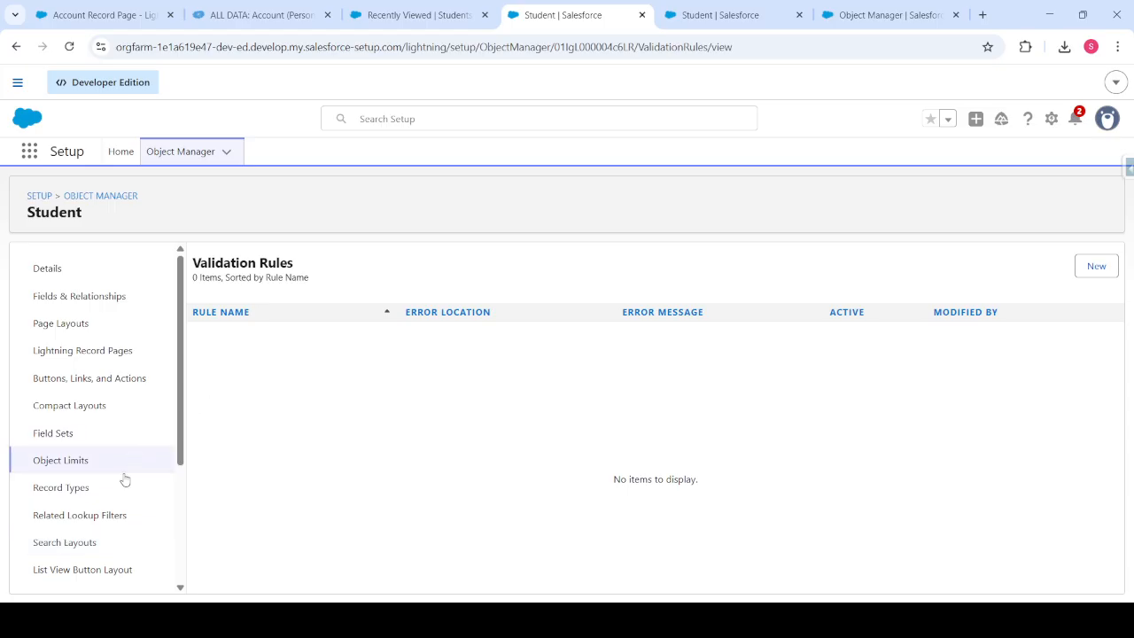
{"action": "scroll", "coordinate": [108, 434], "scroll_direction": "down", "scroll_amount": 2}
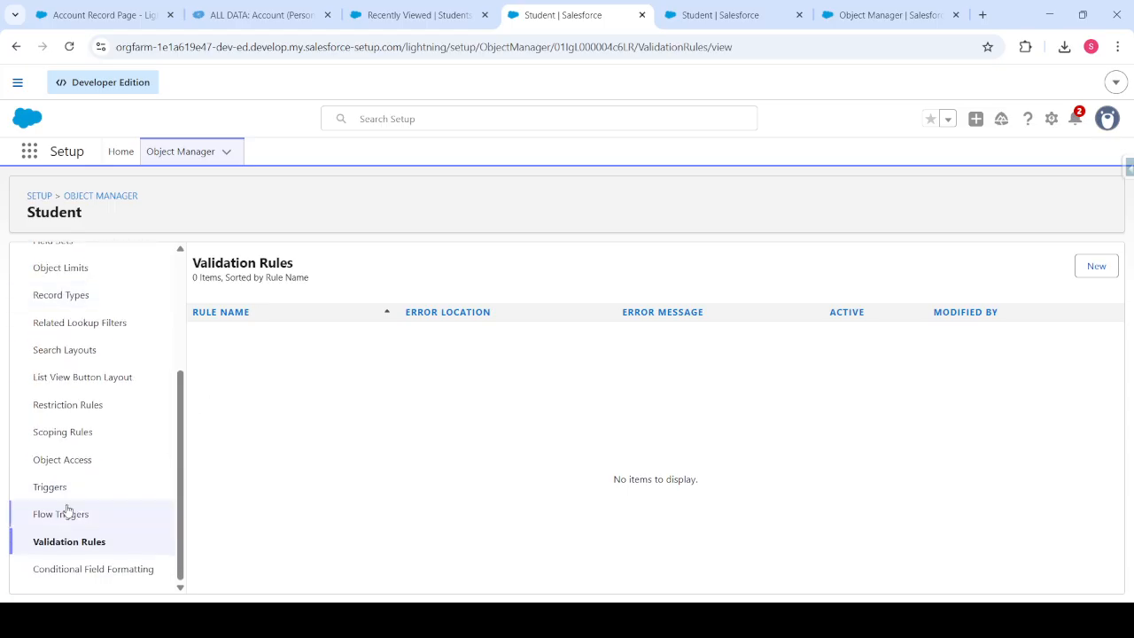
{"action": "left_click", "coordinate": [1095, 267]}
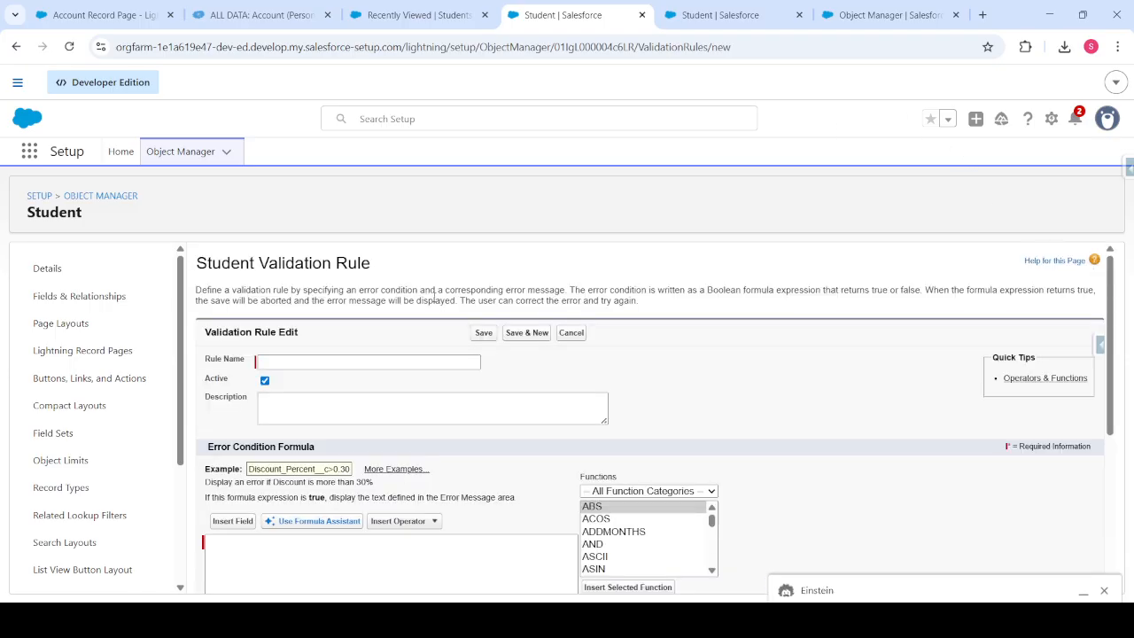
Step: Name the validation rule Age_field_should_not_be_Empty
{"action": "left_click", "coordinate": [293, 361]}
{"action": "left_click_drag", "start_coordinate": [293, 360], "coordinate": [179, 364]}
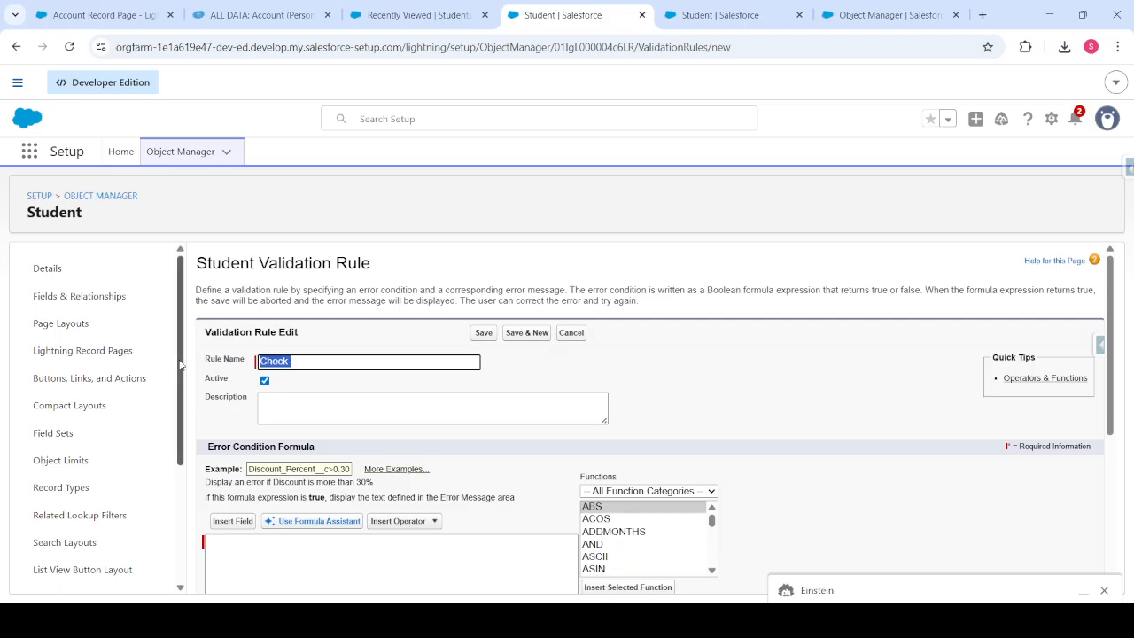
{"action": "type", "text": "Age field should not be Empty"}
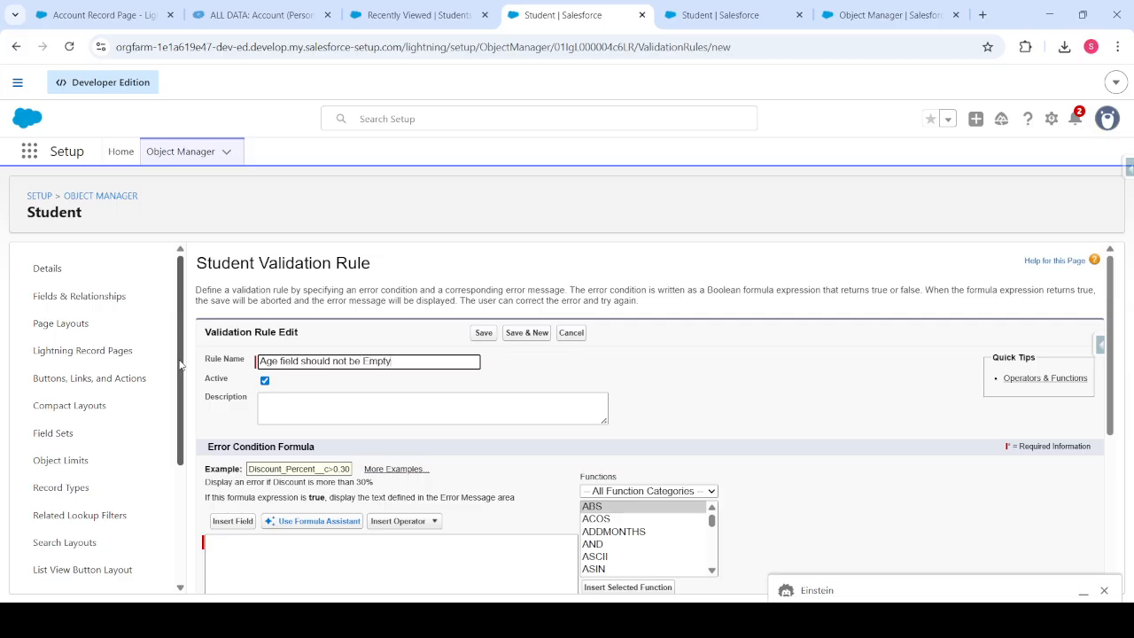
{"action": "left_click", "coordinate": [329, 386]}
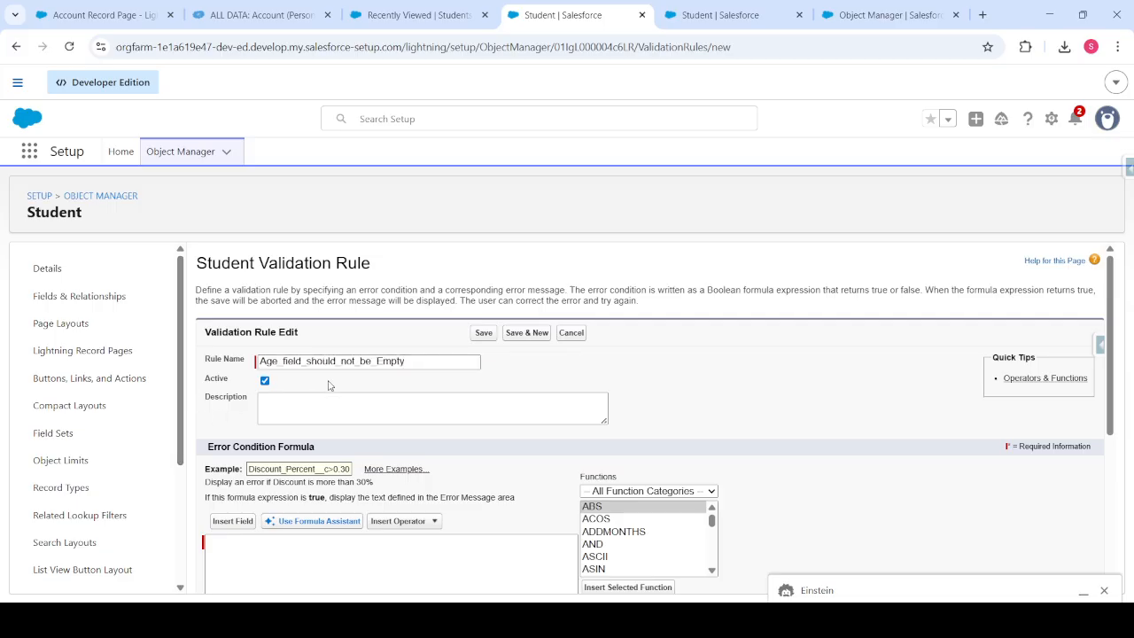
Step: Insert the Student object's Age field into the empty error condition formula
{"action": "scroll", "coordinate": [326, 410], "scroll_direction": "down", "scroll_amount": 2}
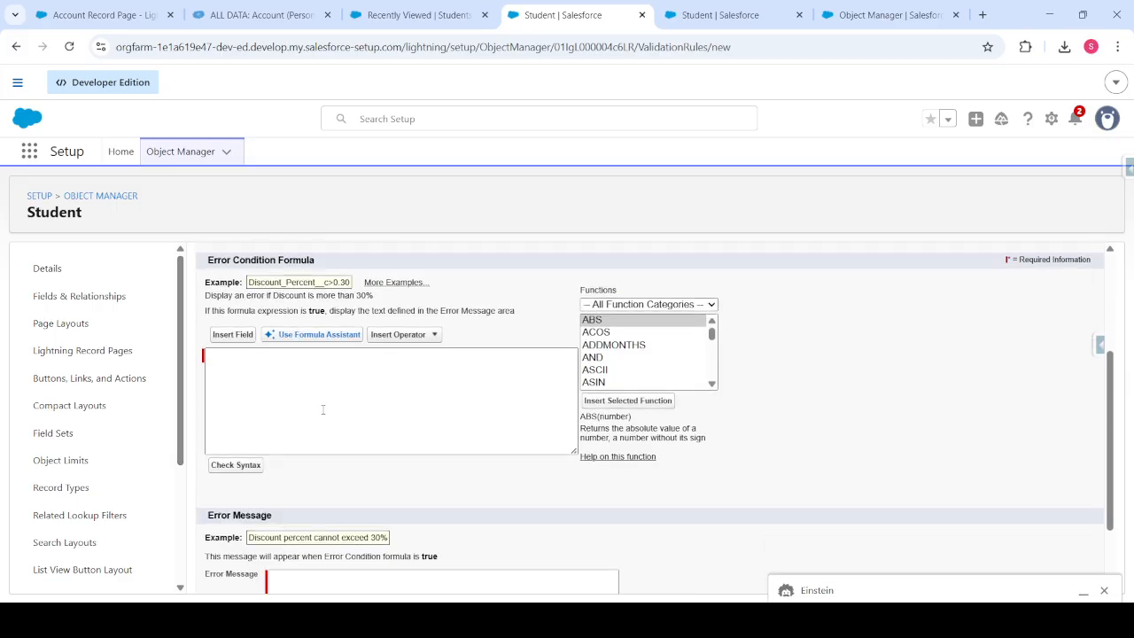
{"action": "left_click", "coordinate": [230, 335]}
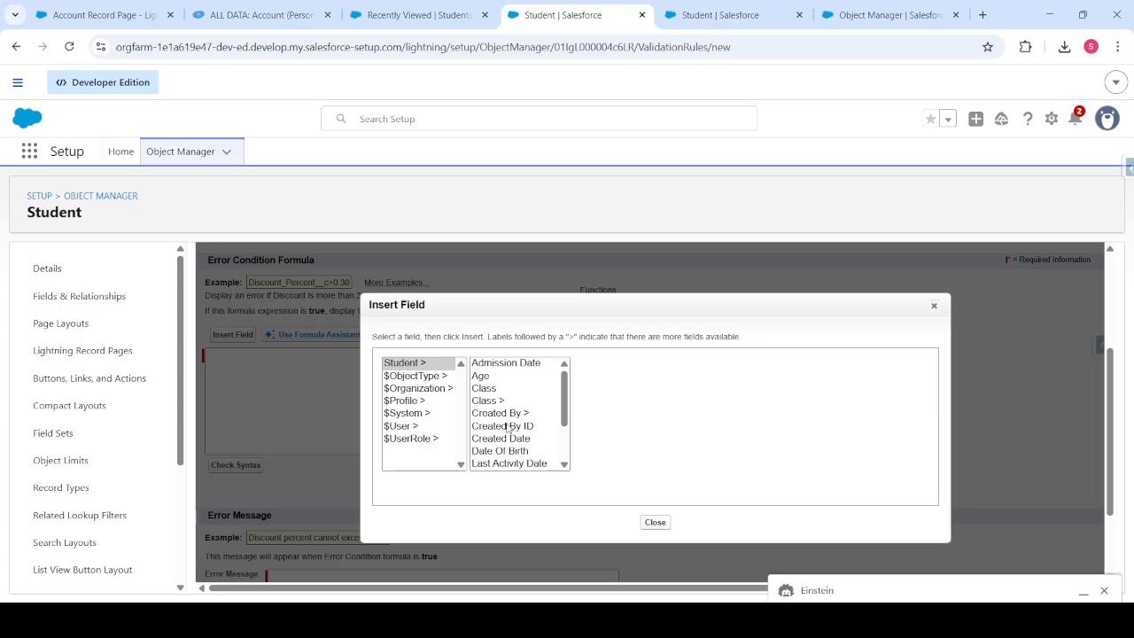
{"action": "scroll", "coordinate": [508, 429], "scroll_direction": "down", "scroll_amount": 3}
{"action": "scroll", "coordinate": [509, 429], "scroll_direction": "up", "scroll_amount": 3}
{"action": "scroll", "coordinate": [507, 429], "scroll_direction": "down", "scroll_amount": 3}
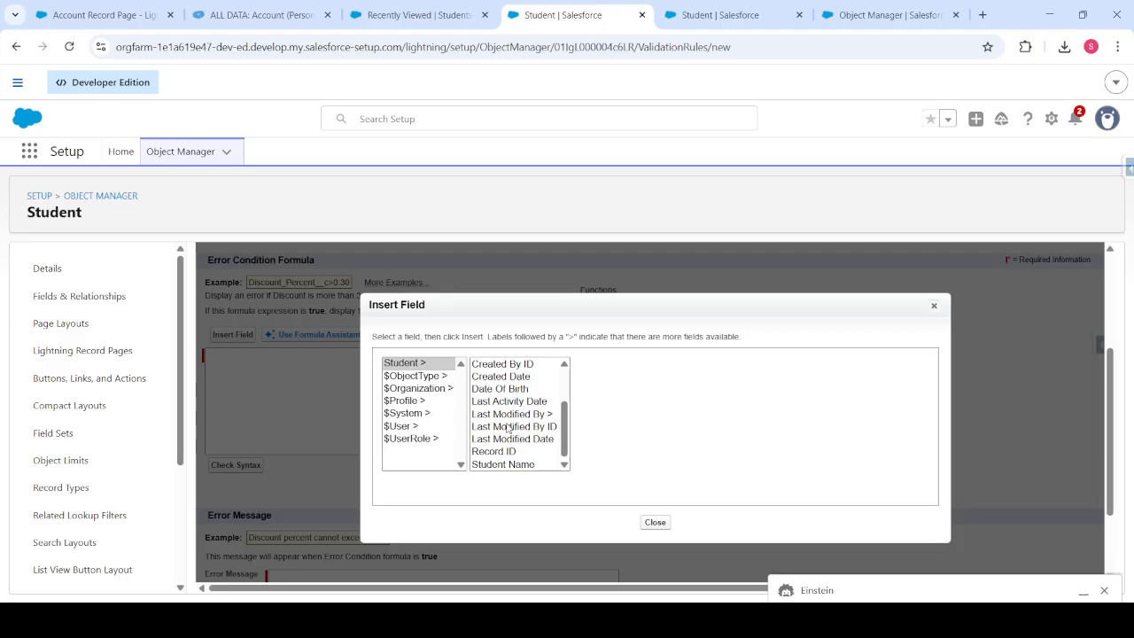
{"action": "scroll", "coordinate": [506, 429], "scroll_direction": "up", "scroll_amount": 3}
{"action": "scroll", "coordinate": [507, 429], "scroll_direction": "up", "scroll_amount": 1}
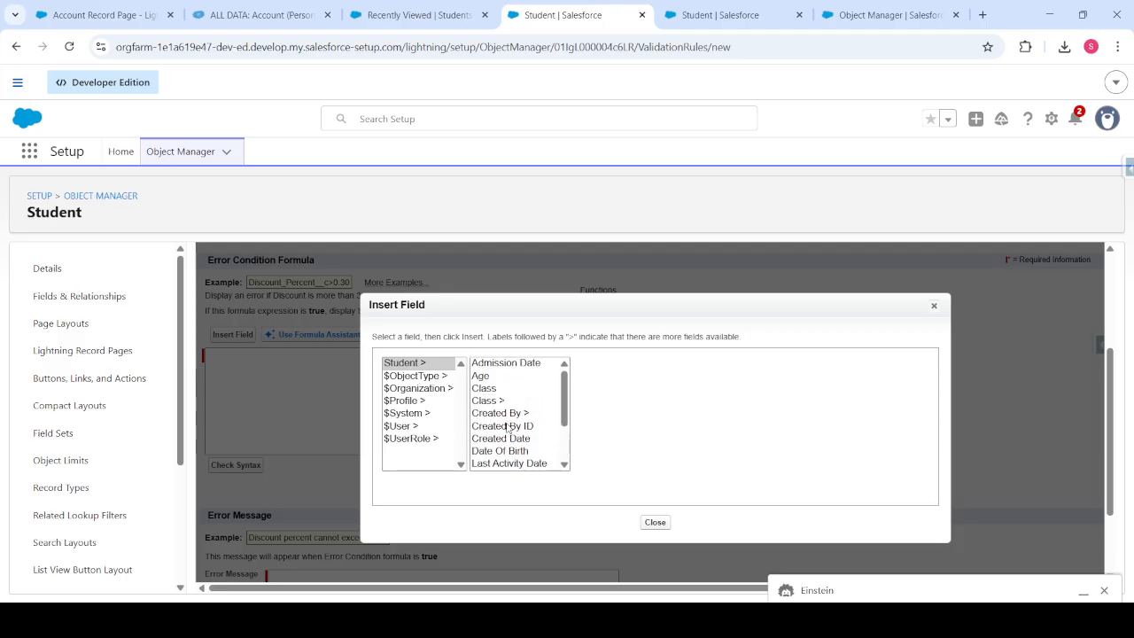
{"action": "left_click", "coordinate": [480, 376]}
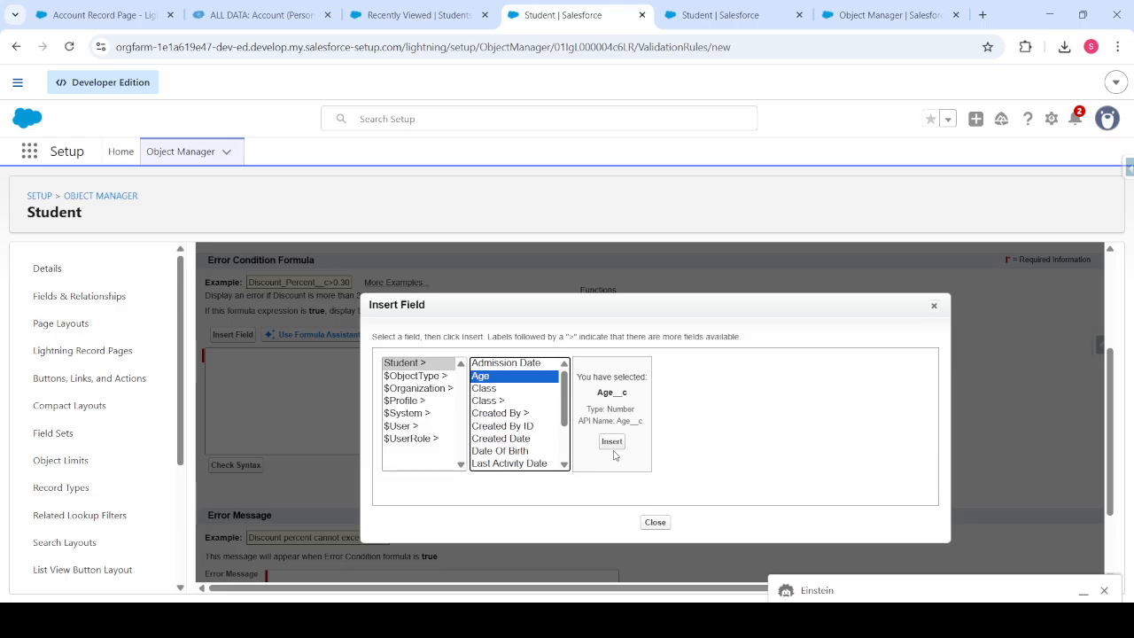
{"action": "left_click", "coordinate": [612, 441]}
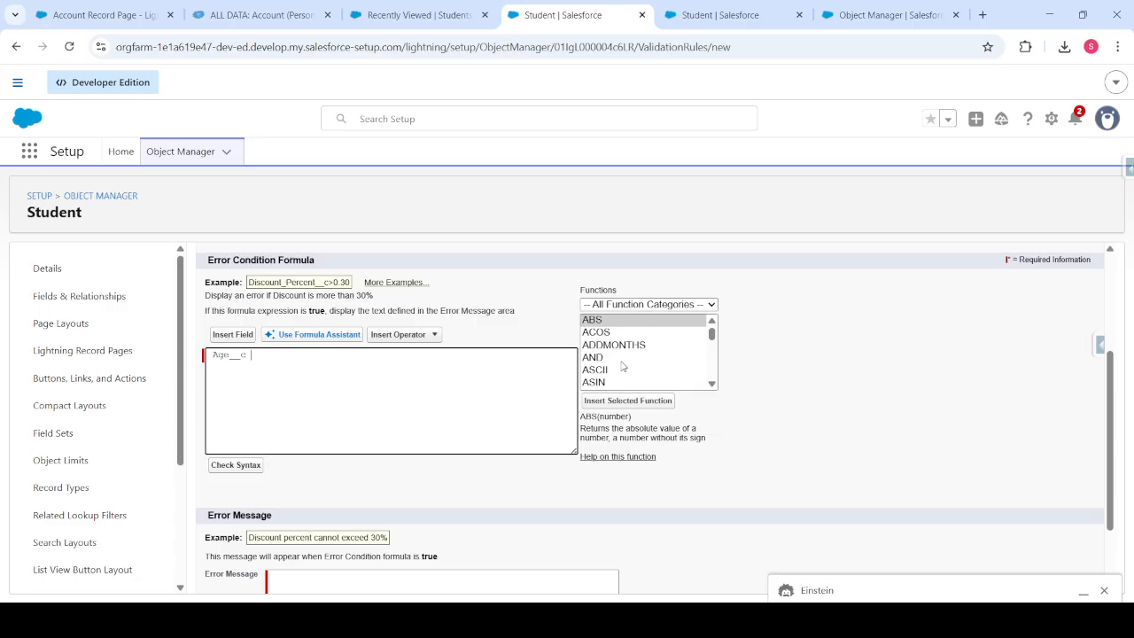
Step: Find the ISBLANK function in the function list and insert it into the error condition formula
{"action": "scroll", "coordinate": [623, 366], "scroll_direction": "down", "scroll_amount": 3}
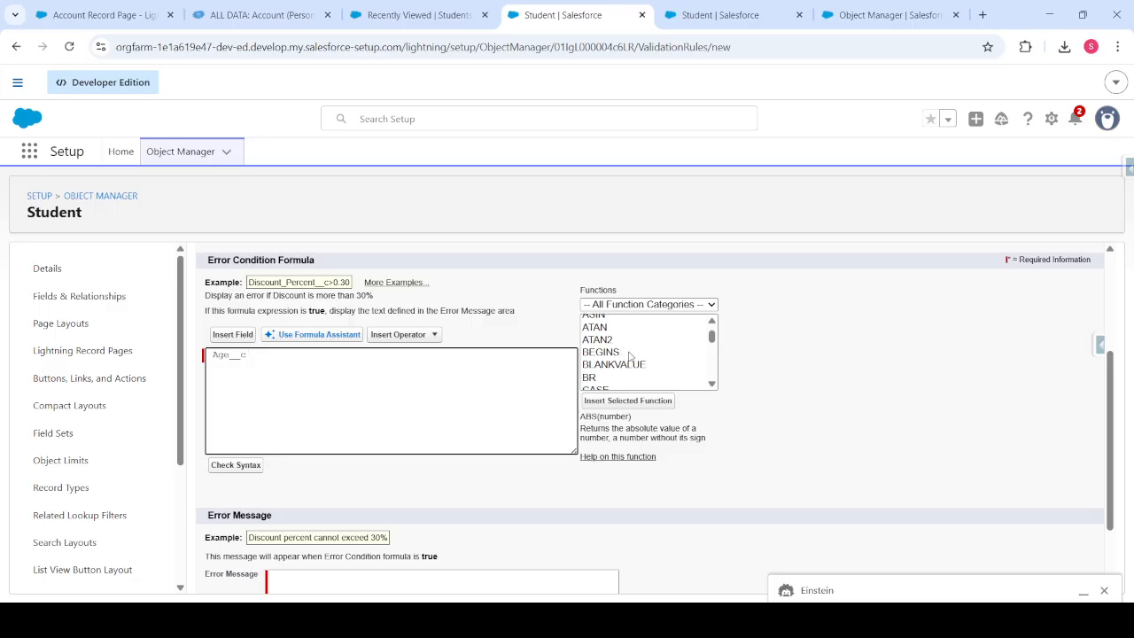
{"action": "scroll", "coordinate": [629, 356], "scroll_direction": "down", "scroll_amount": 2}
{"action": "scroll", "coordinate": [629, 356], "scroll_direction": "down", "scroll_amount": 3}
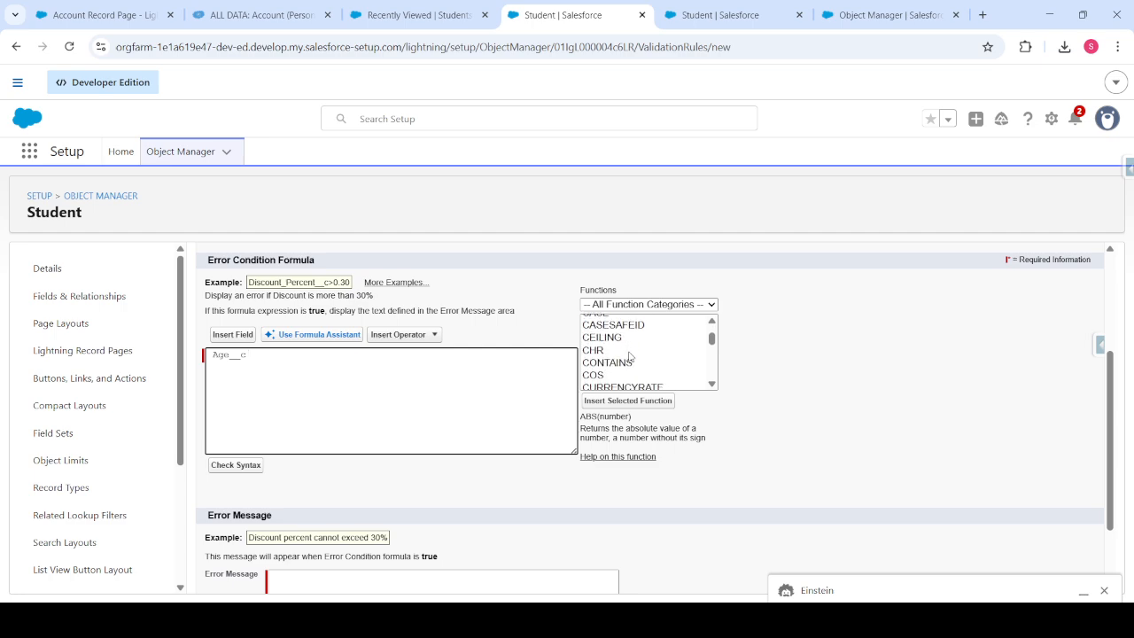
{"action": "scroll", "coordinate": [629, 356], "scroll_direction": "down", "scroll_amount": 4}
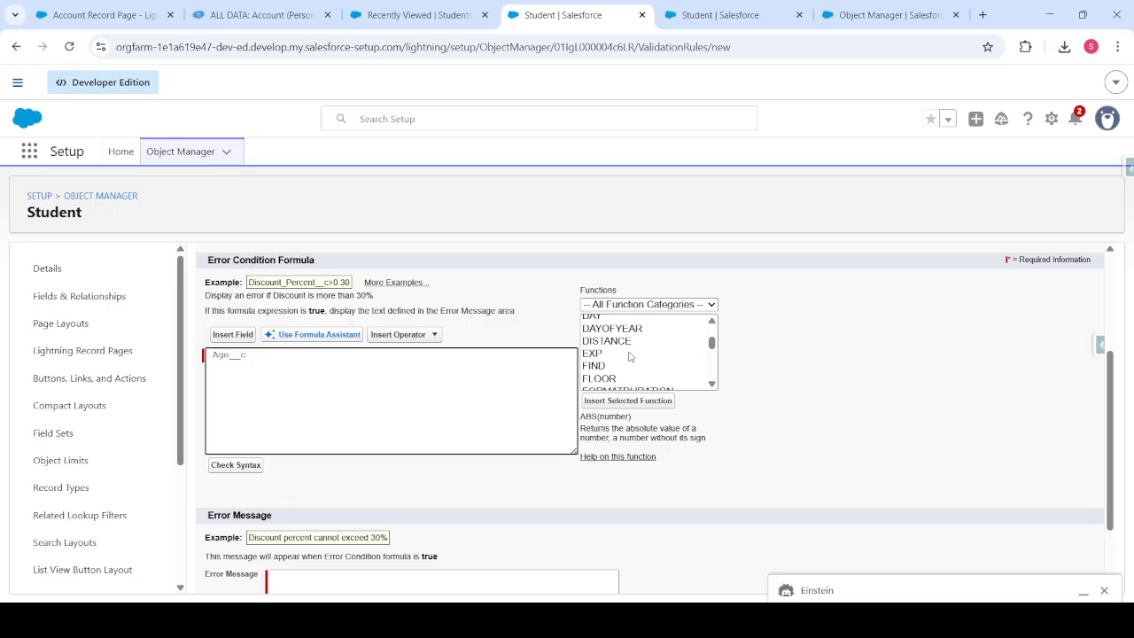
{"action": "scroll", "coordinate": [629, 356], "scroll_direction": "down", "scroll_amount": 3}
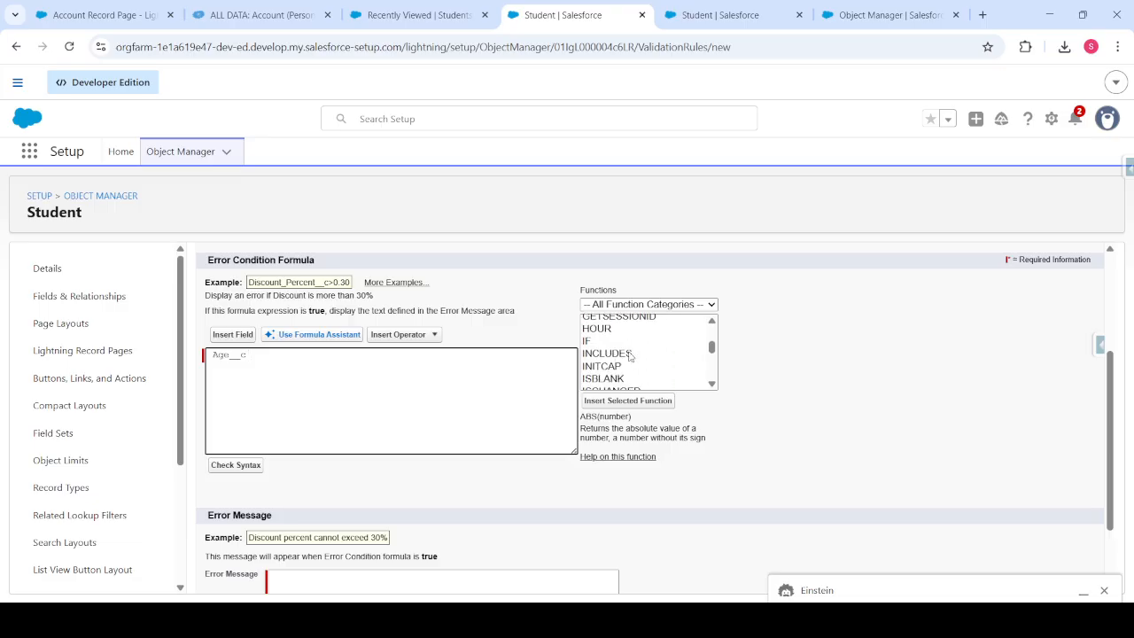
{"action": "scroll", "coordinate": [629, 356], "scroll_direction": "down", "scroll_amount": 1}
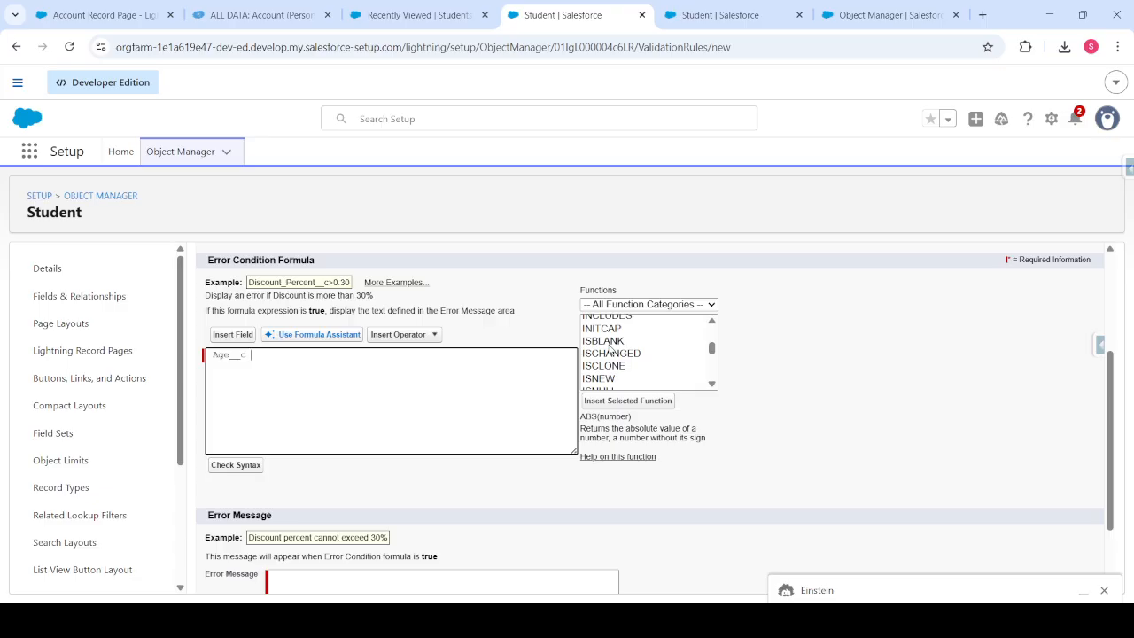
{"action": "left_click", "coordinate": [608, 342]}
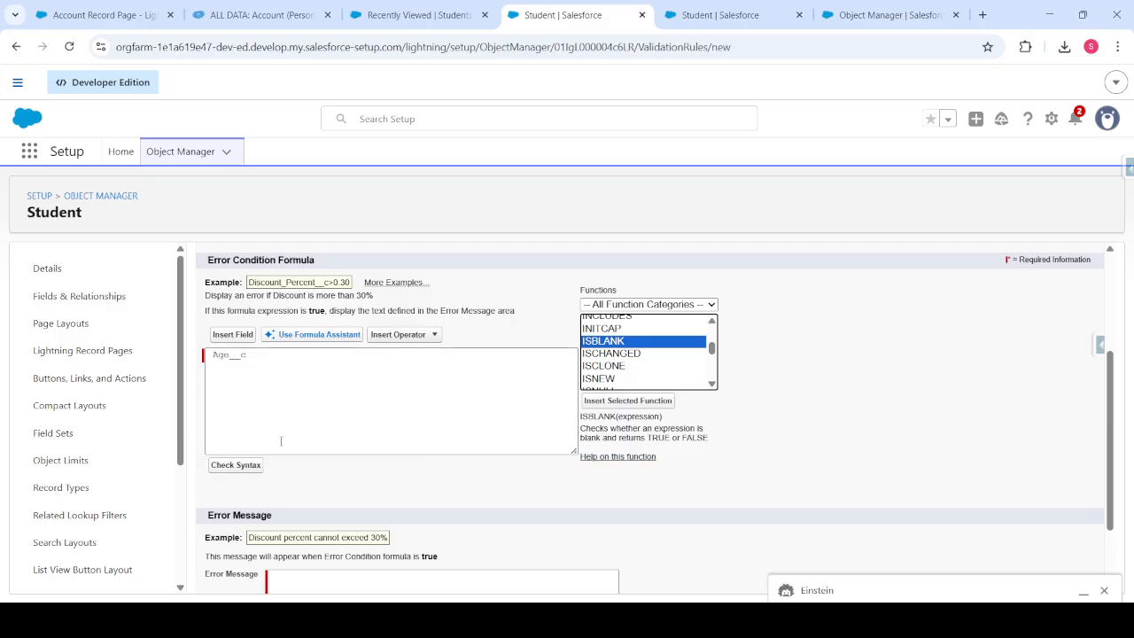
{"action": "scroll", "coordinate": [323, 454], "scroll_direction": "down", "scroll_amount": 1}
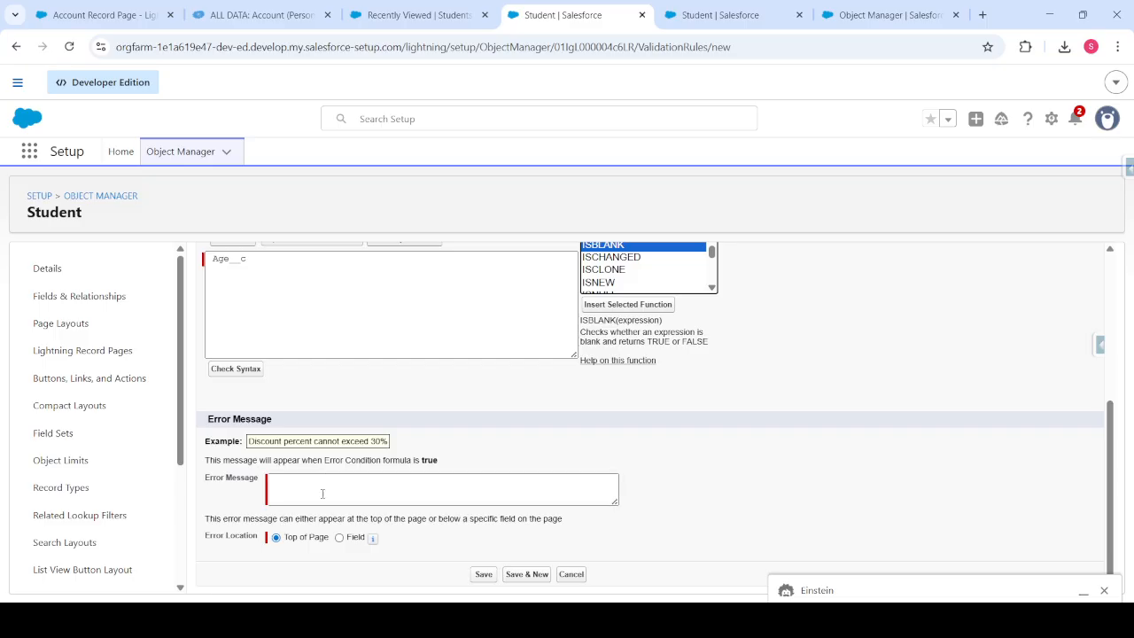
{"action": "left_click", "coordinate": [315, 487]}
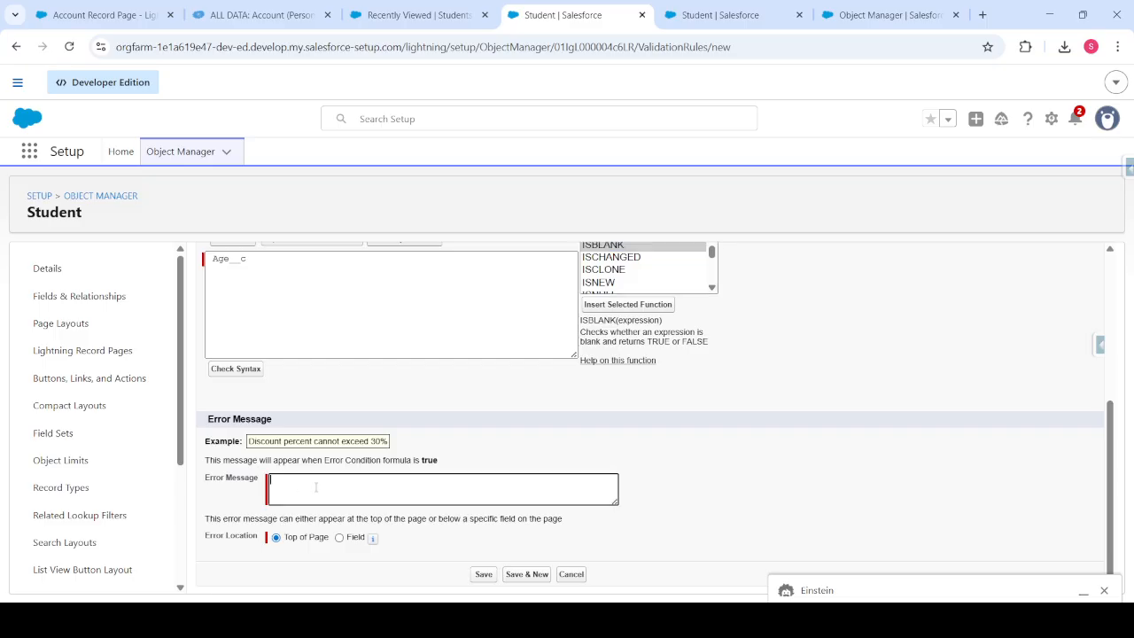
{"action": "scroll", "coordinate": [316, 486], "scroll_direction": "up", "scroll_amount": 1}
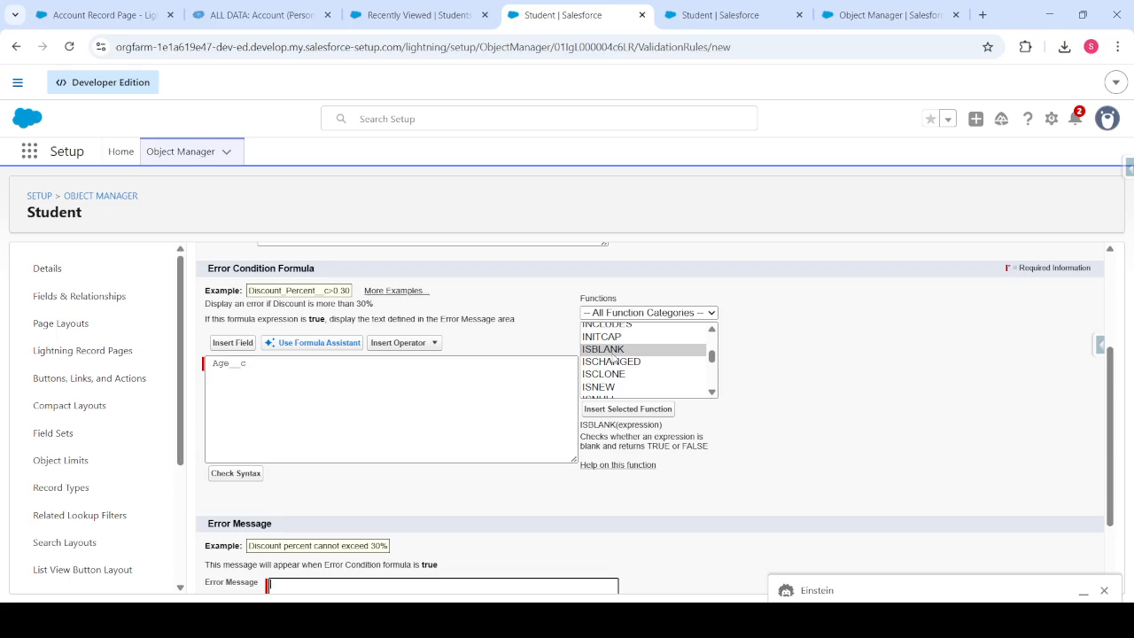
{"action": "double_click", "coordinate": [610, 353]}
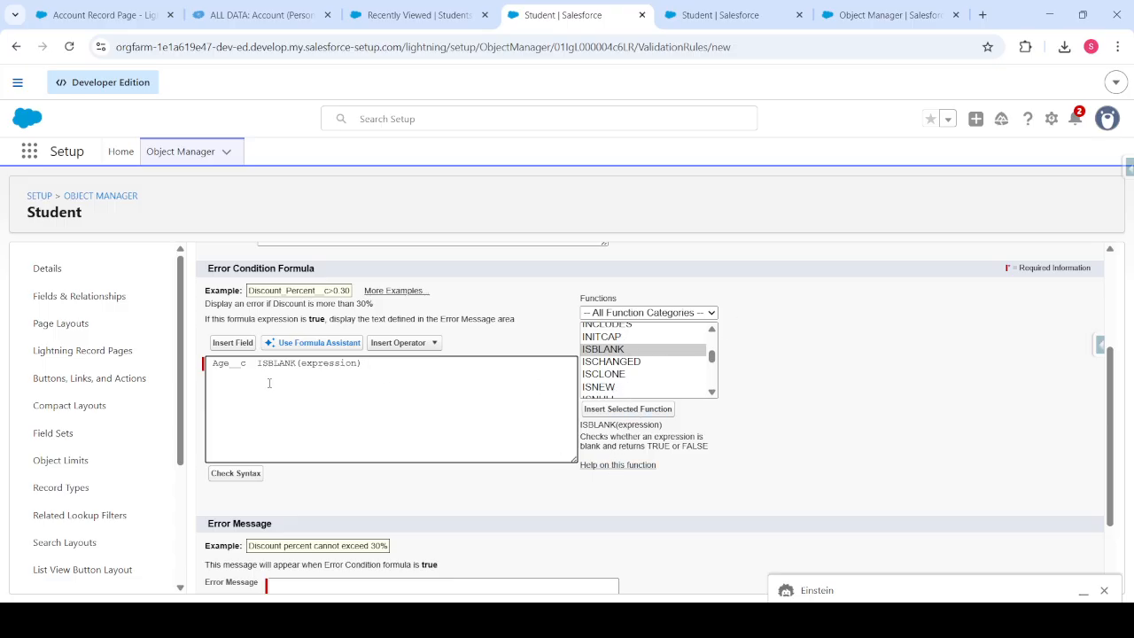
Step: Delete the leading Age__c and the expression placeholder from the formula, leaving only ISBLANK()
{"action": "left_click_drag", "start_coordinate": [257, 363], "coordinate": [182, 372]}
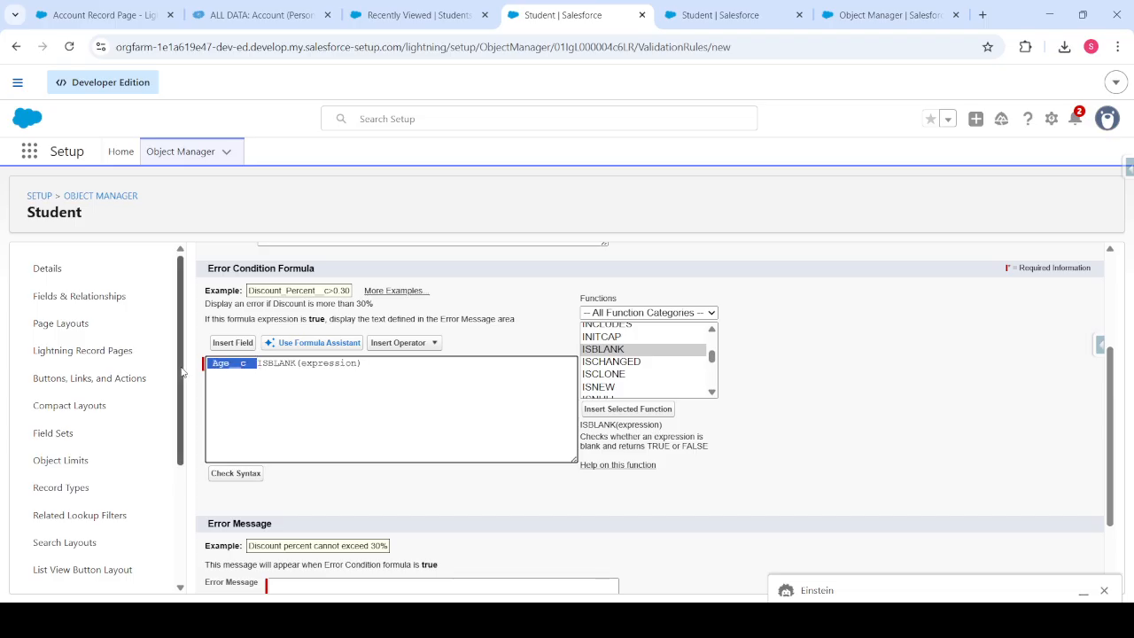
{"action": "key", "text": "BackSpace"}
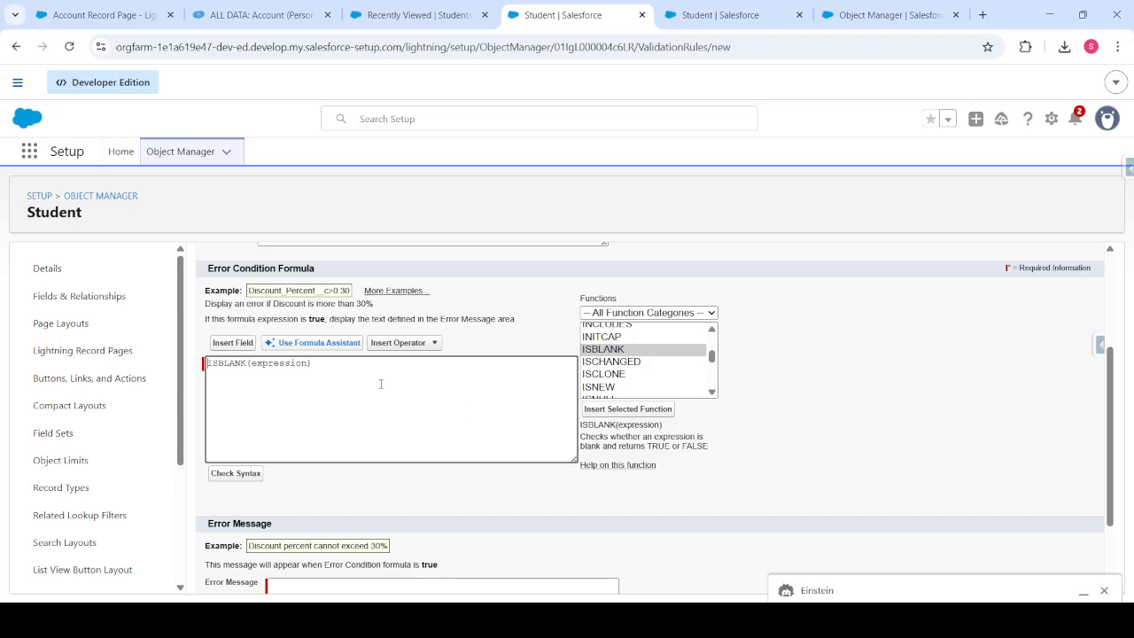
{"action": "double_click", "coordinate": [285, 362]}
{"action": "key", "text": "BackSpace"}
Step: Insert the Age field as the argument of ISBLANK and check the formula's syntax
{"action": "left_click", "coordinate": [226, 341]}
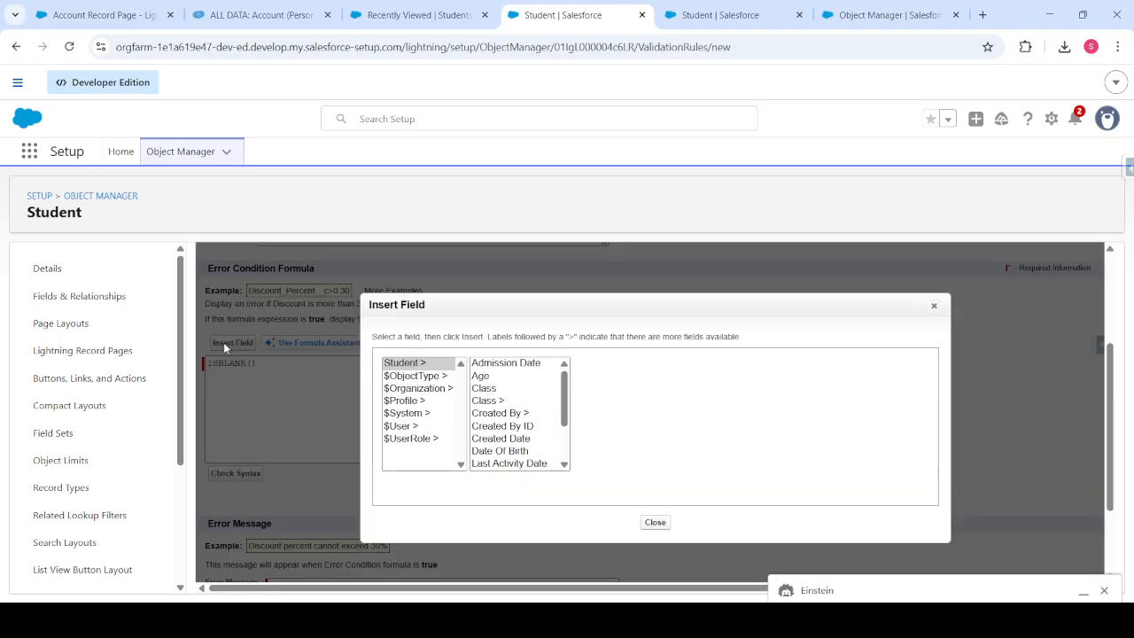
{"action": "left_click", "coordinate": [486, 376]}
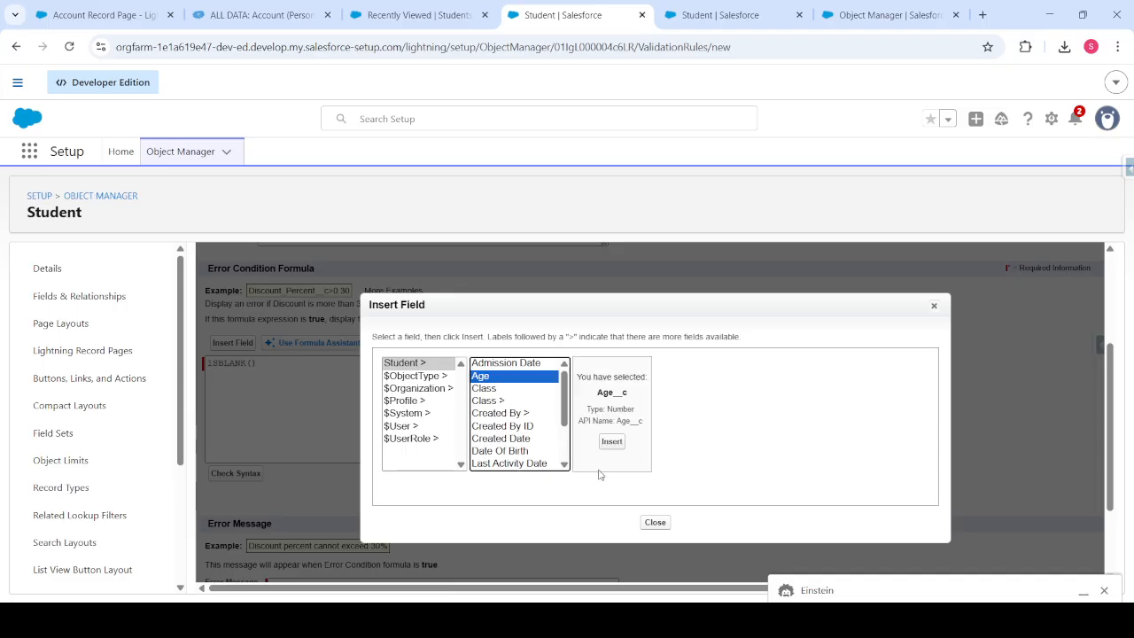
{"action": "left_click", "coordinate": [611, 441]}
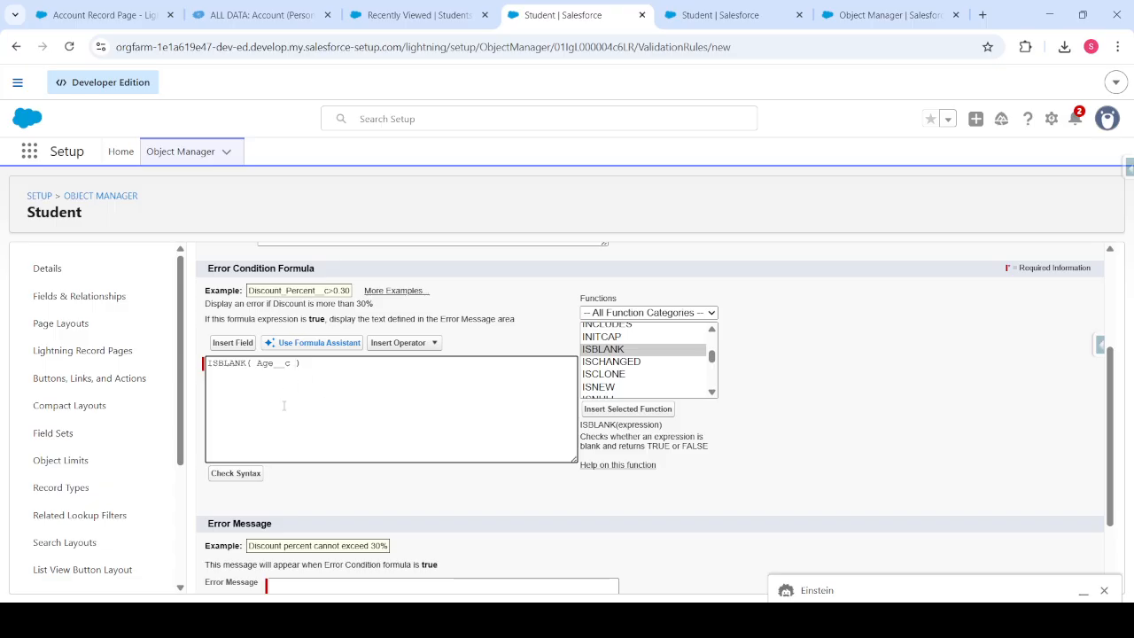
{"action": "left_click", "coordinate": [236, 473]}
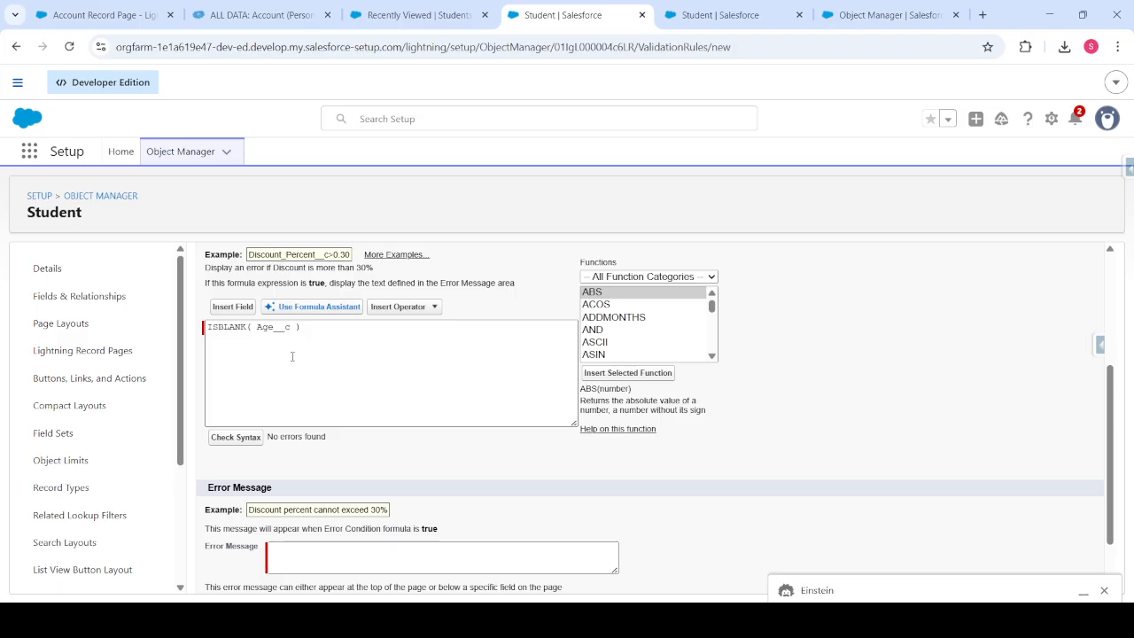
Step: Check the formula's syntax with the closing parenthesis removed, and recheck it with the parenthesis restored
{"action": "left_click", "coordinate": [311, 326]}
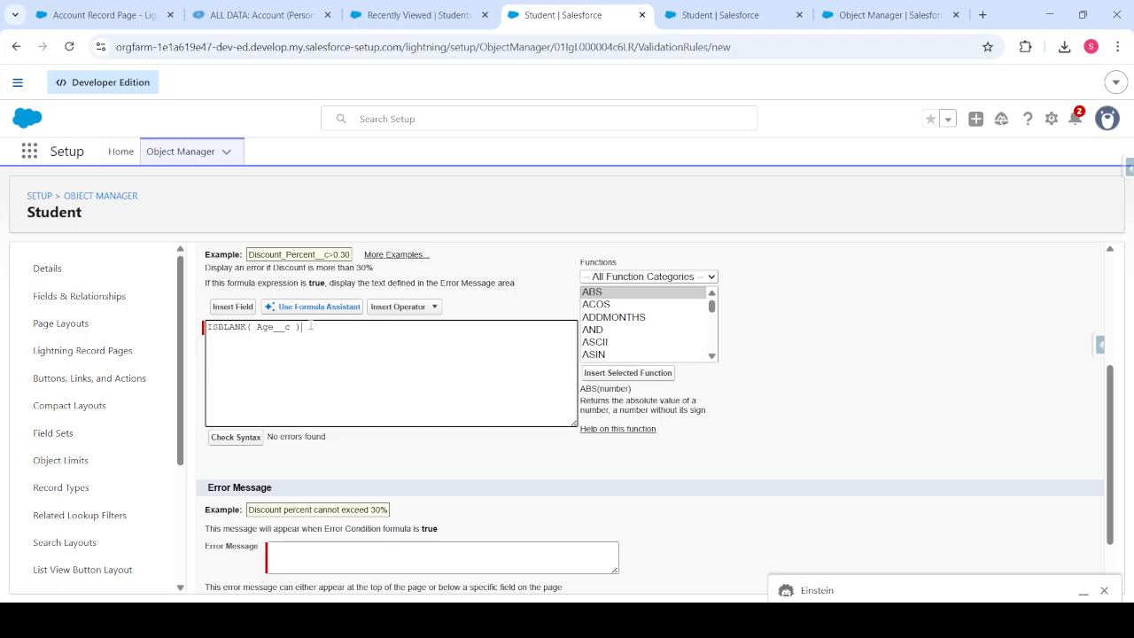
{"action": "key", "text": "BackSpace"}
{"action": "left_click", "coordinate": [236, 439]}
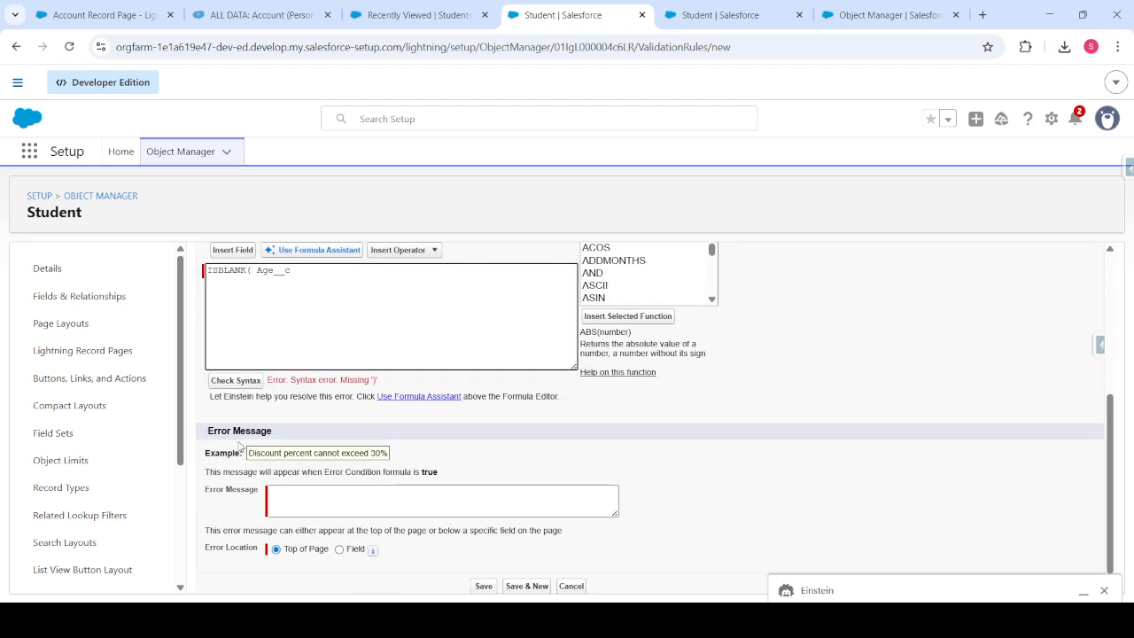
{"action": "left_click", "coordinate": [303, 270]}
{"action": "type", "text": ")"}
{"action": "left_click", "coordinate": [248, 386]}
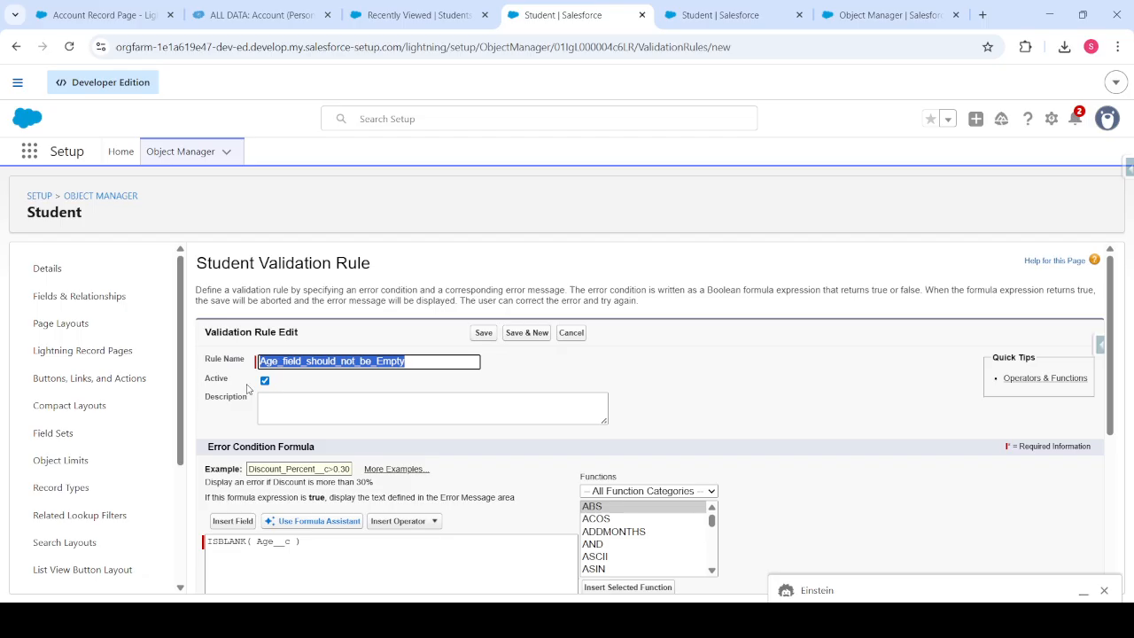
Step: Enter "Age Cannot be Blank" as the validation rule's error message
{"action": "scroll", "coordinate": [348, 420], "scroll_direction": "down", "scroll_amount": 1}
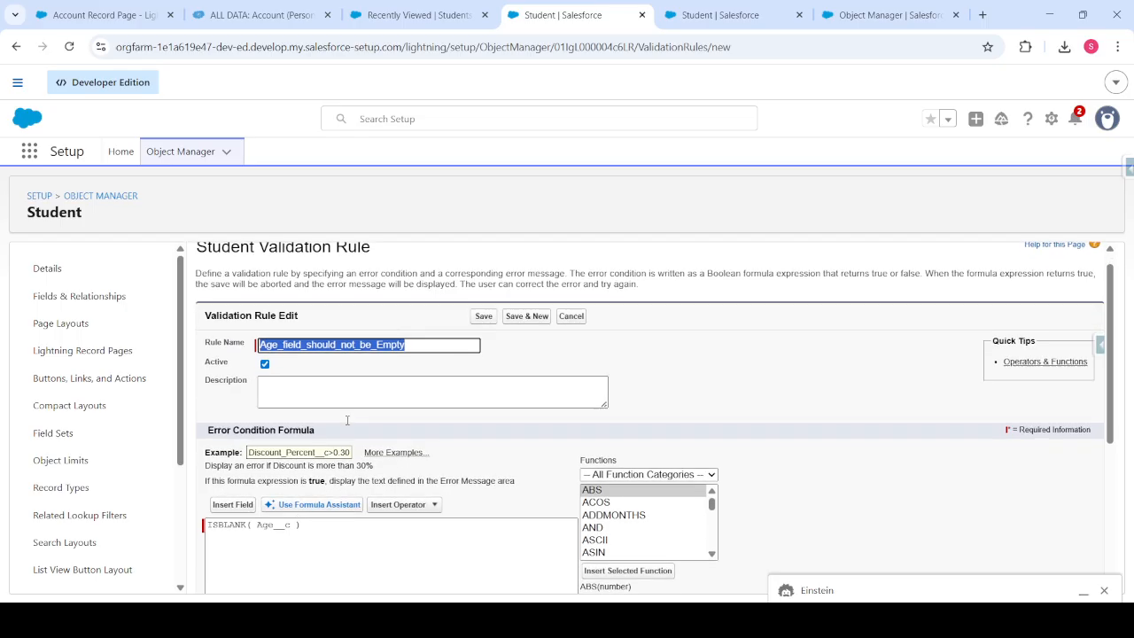
{"action": "scroll", "coordinate": [347, 420], "scroll_direction": "down", "scroll_amount": 4}
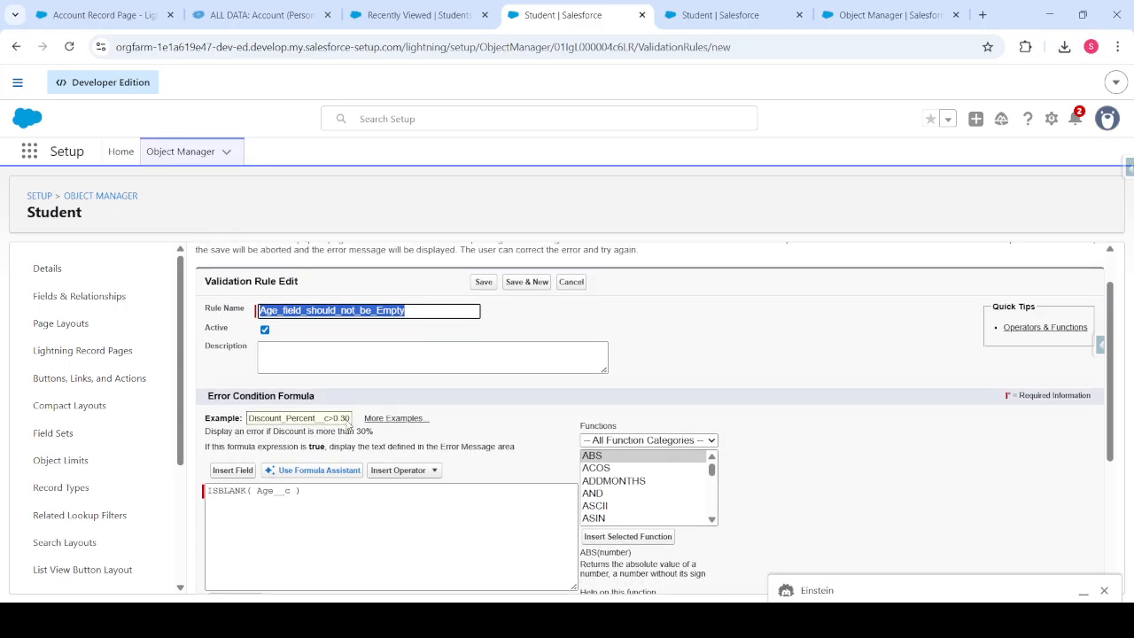
{"action": "scroll", "coordinate": [348, 419], "scroll_direction": "down", "scroll_amount": 1}
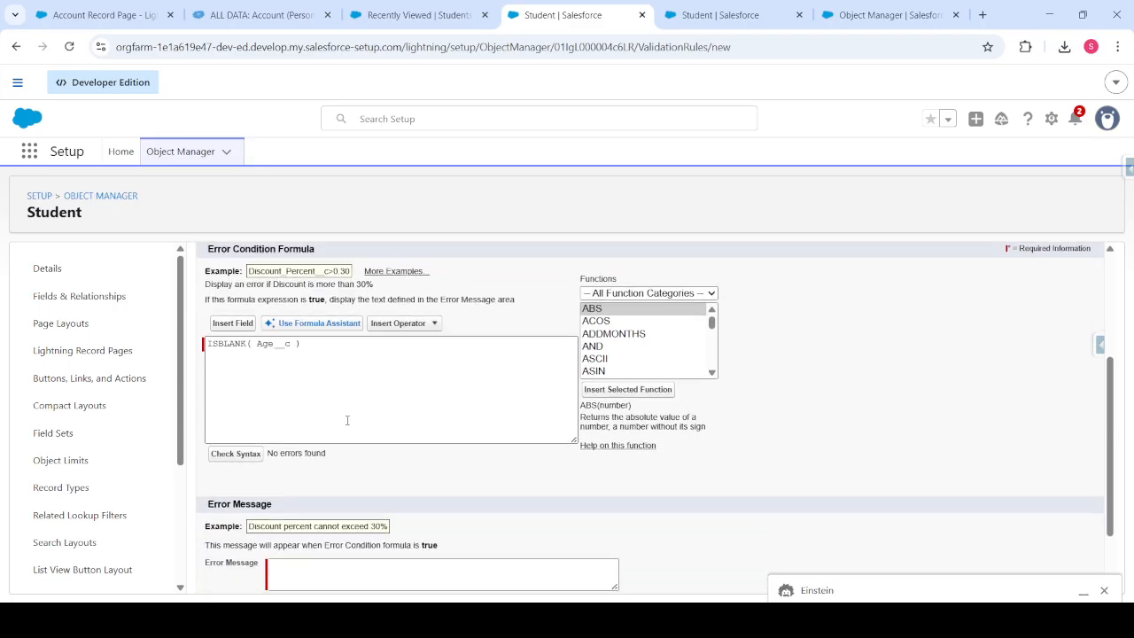
{"action": "scroll", "coordinate": [347, 420], "scroll_direction": "down", "scroll_amount": 1}
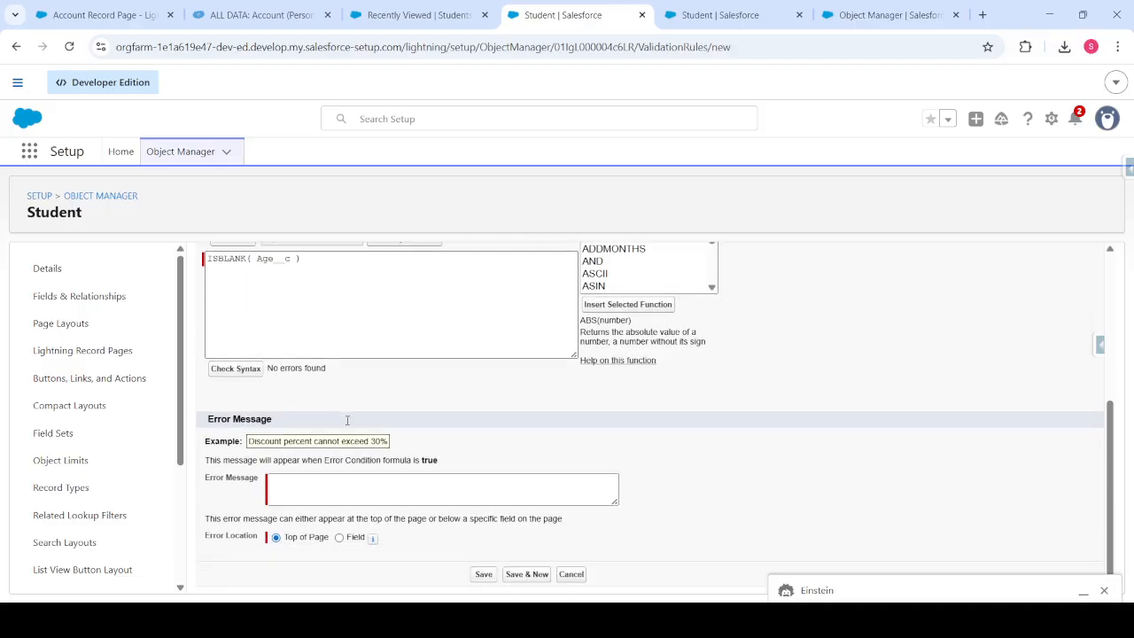
{"action": "left_click", "coordinate": [315, 501]}
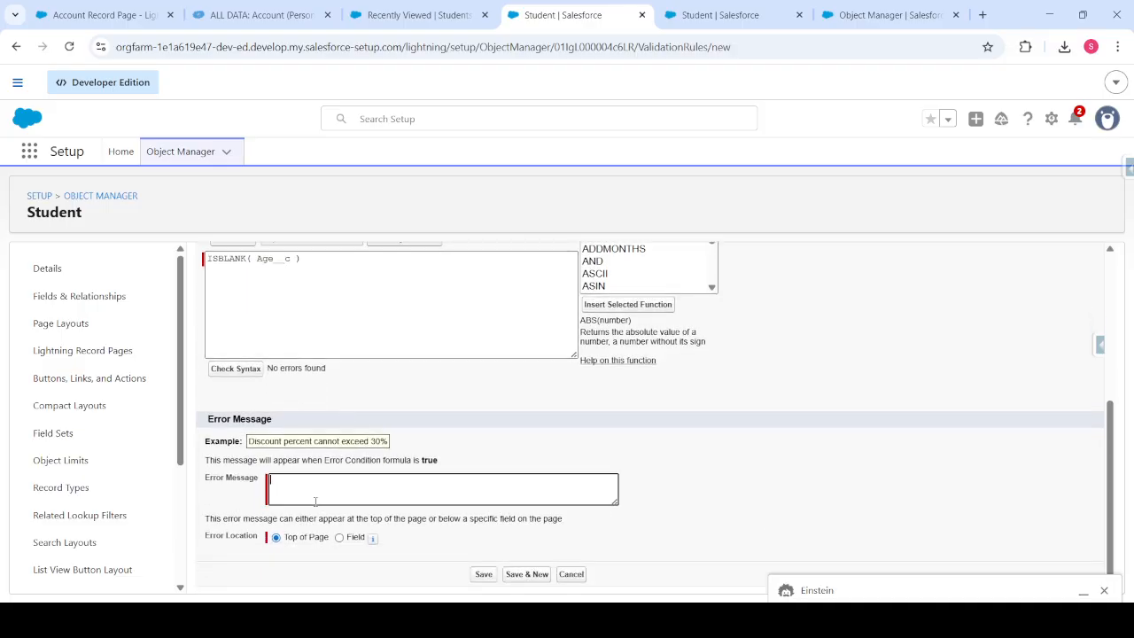
{"action": "type", "text": "Age Cannot be Blank"}
Step: Set the error location to the Age field and save the validation rule
{"action": "left_click", "coordinate": [338, 538]}
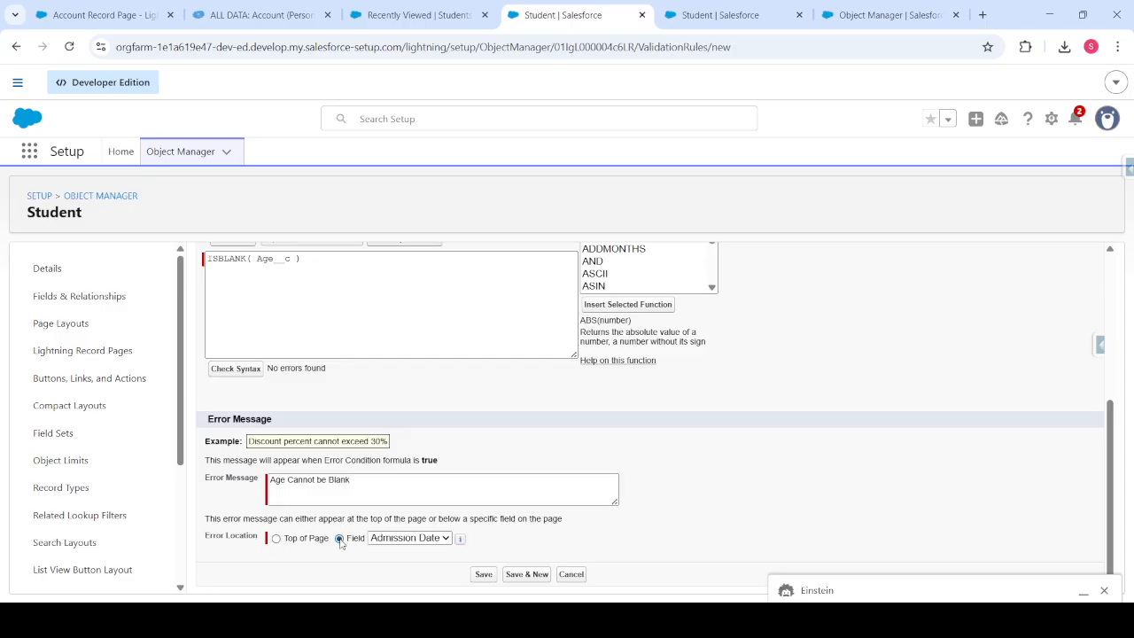
{"action": "left_click", "coordinate": [408, 538]}
{"action": "left_click", "coordinate": [399, 476]}
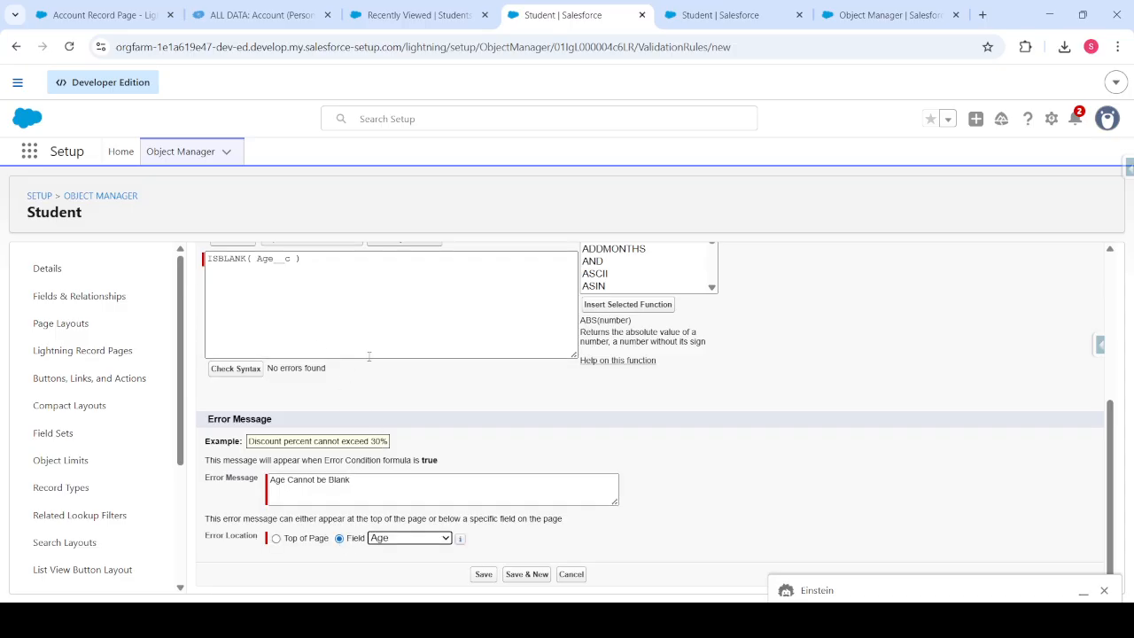
{"action": "scroll", "coordinate": [369, 356], "scroll_direction": "up", "scroll_amount": 1}
{"action": "scroll", "coordinate": [312, 380], "scroll_direction": "down", "scroll_amount": 2}
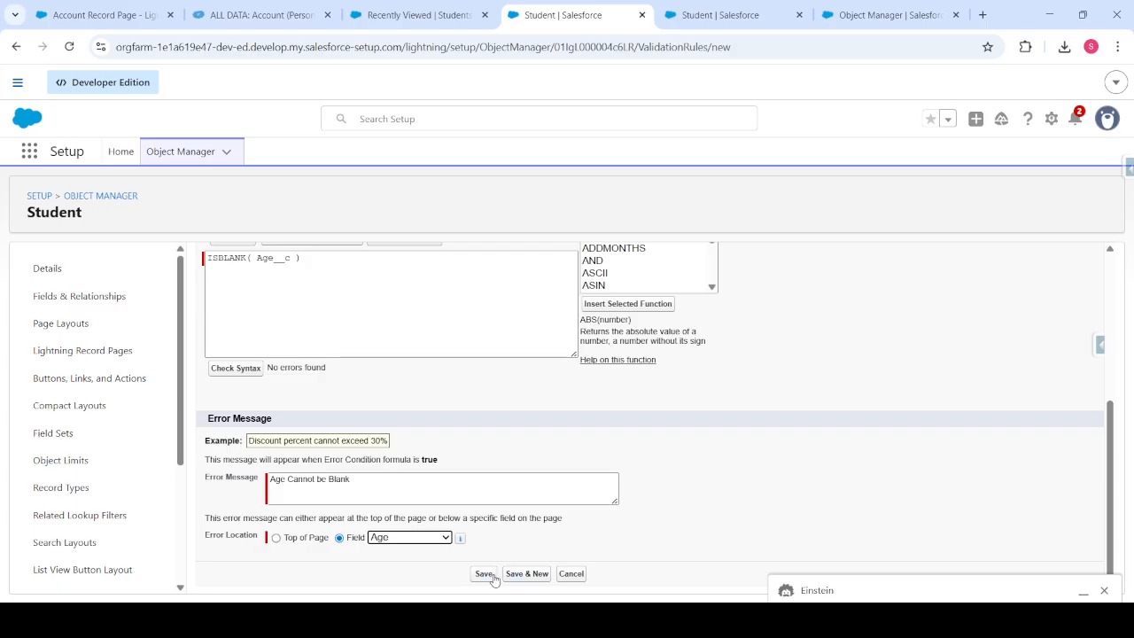
{"action": "left_click", "coordinate": [484, 574]}
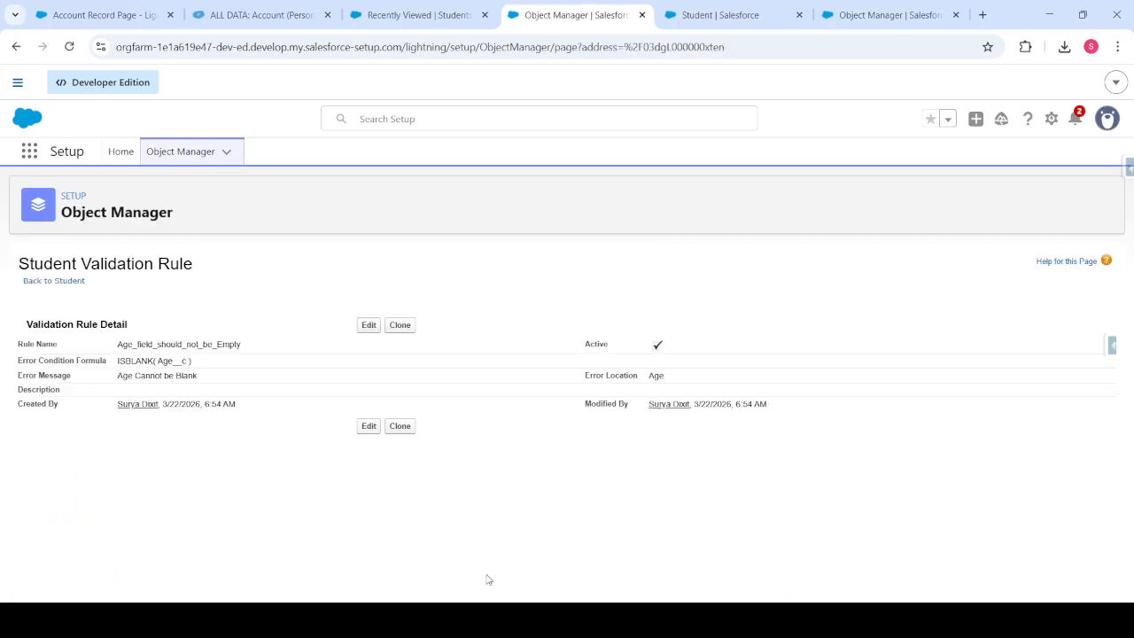
Step: Start a new student record in the School Management app with the student's name and class 2nd
{"action": "left_click", "coordinate": [403, 20]}
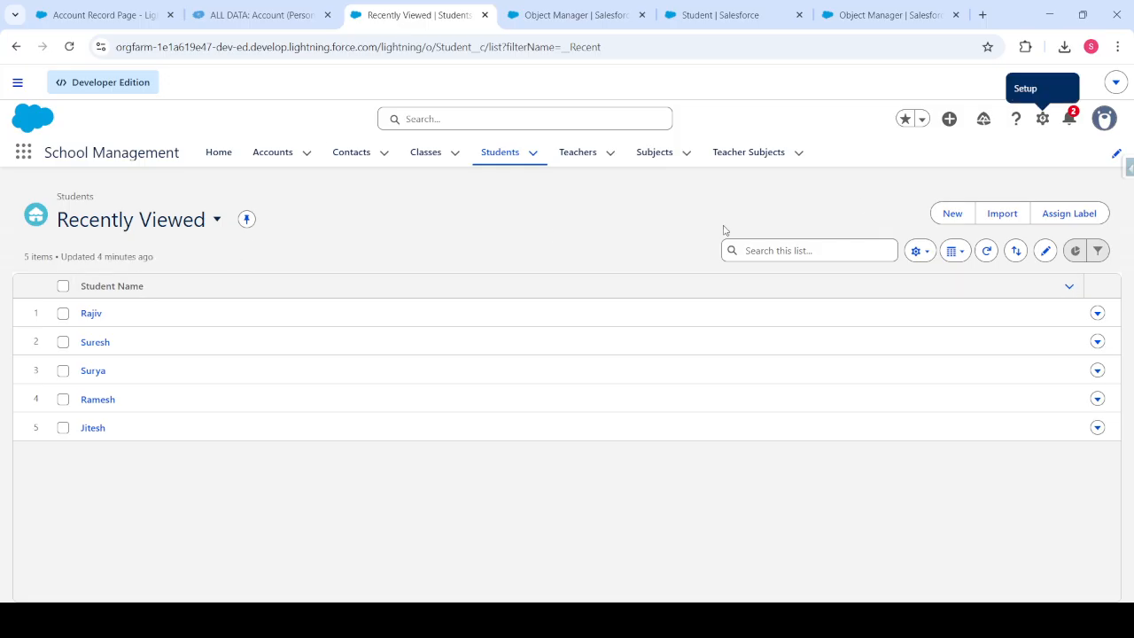
{"action": "left_click", "coordinate": [950, 215]}
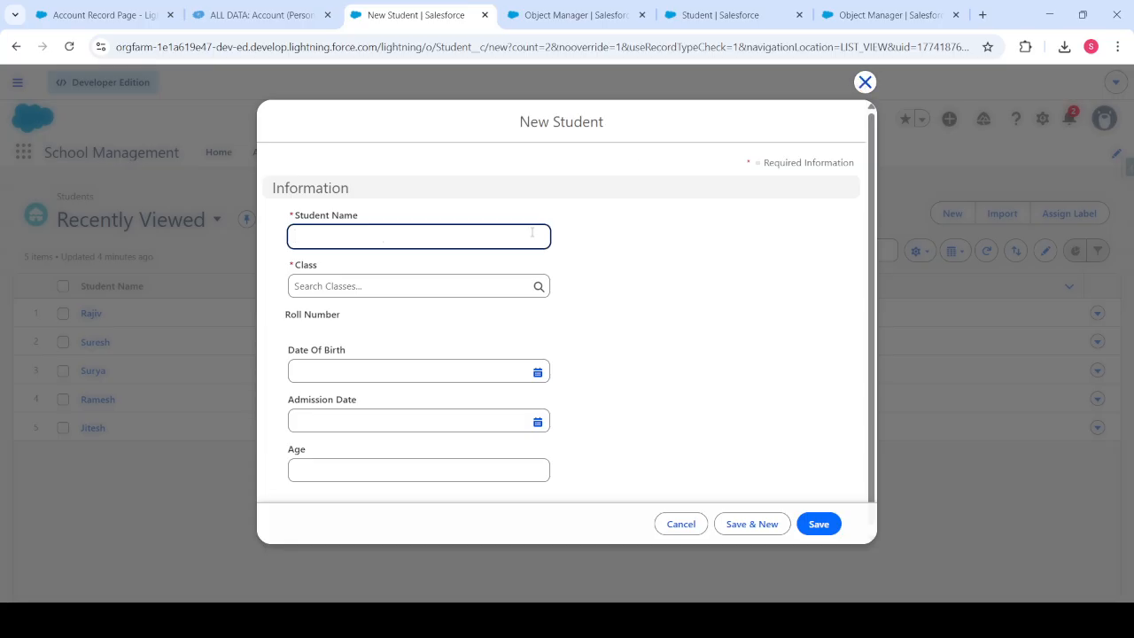
{"action": "type", "text": "Jatin"}
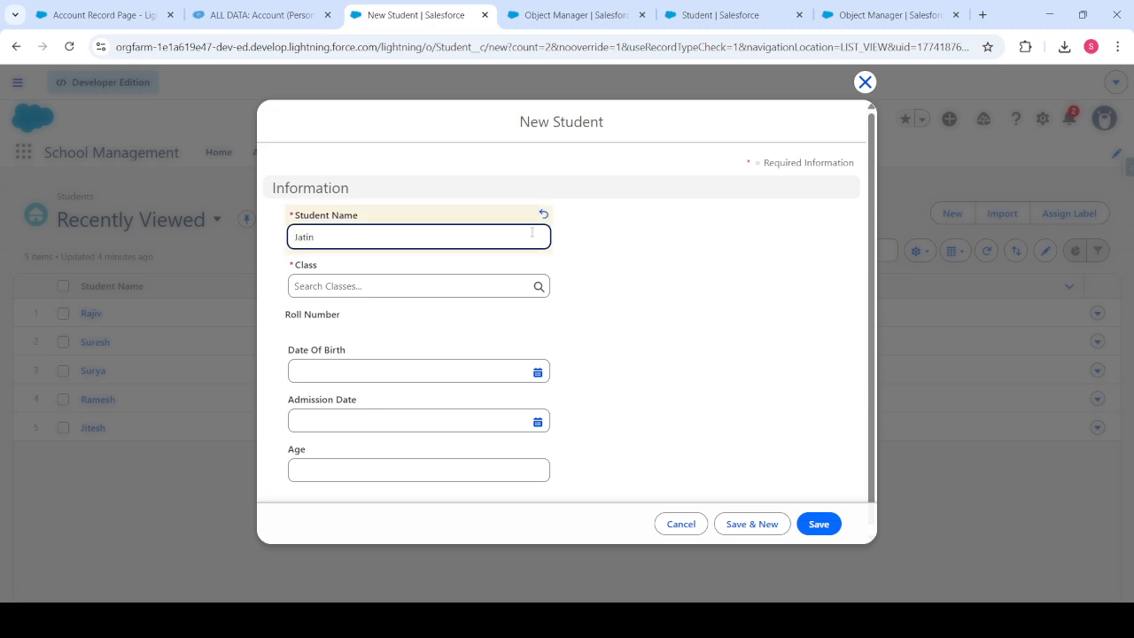
{"action": "left_click", "coordinate": [443, 286]}
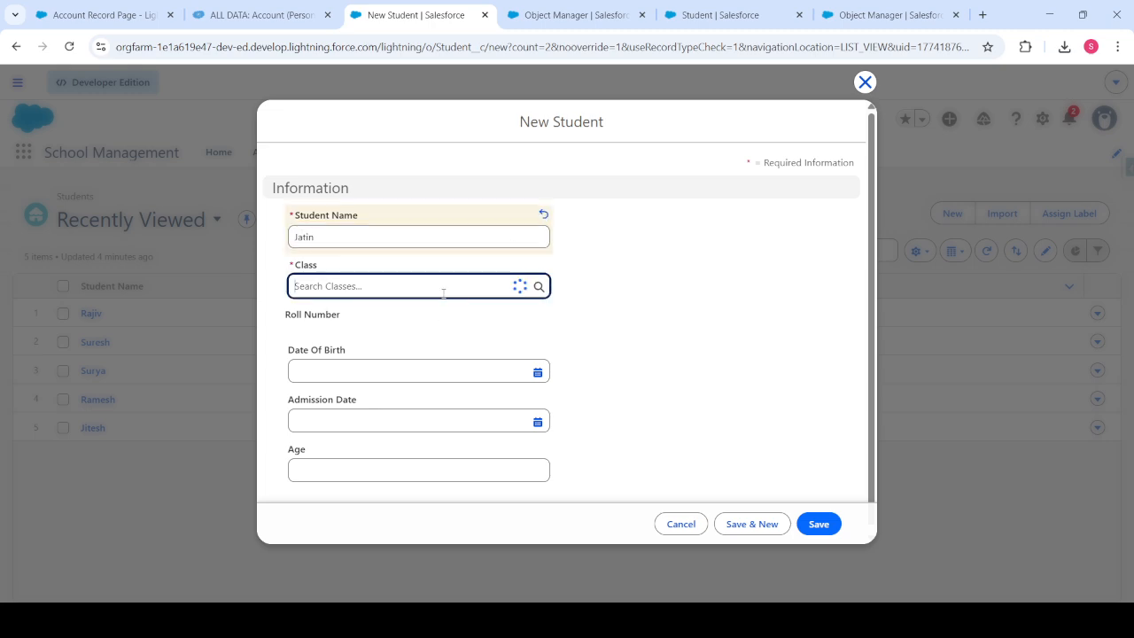
{"action": "left_click", "coordinate": [367, 339]}
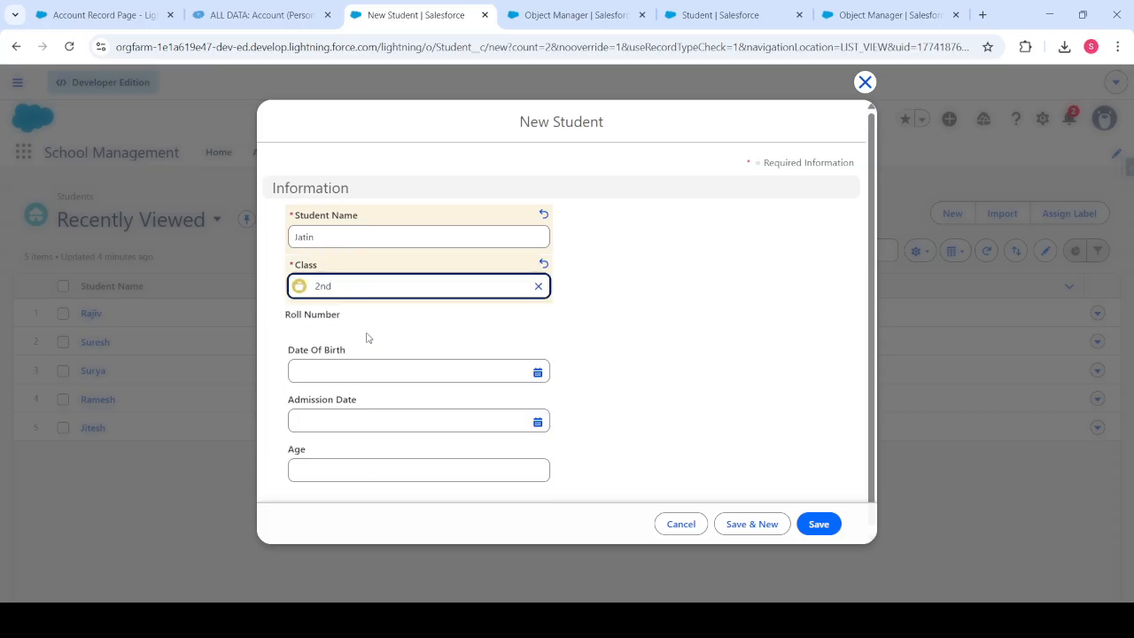
Step: Fill in the student's date of birth and admission date 3/20/2026, and try to save with Age left blank
{"action": "left_click", "coordinate": [337, 372]}
{"action": "left_click", "coordinate": [530, 122]}
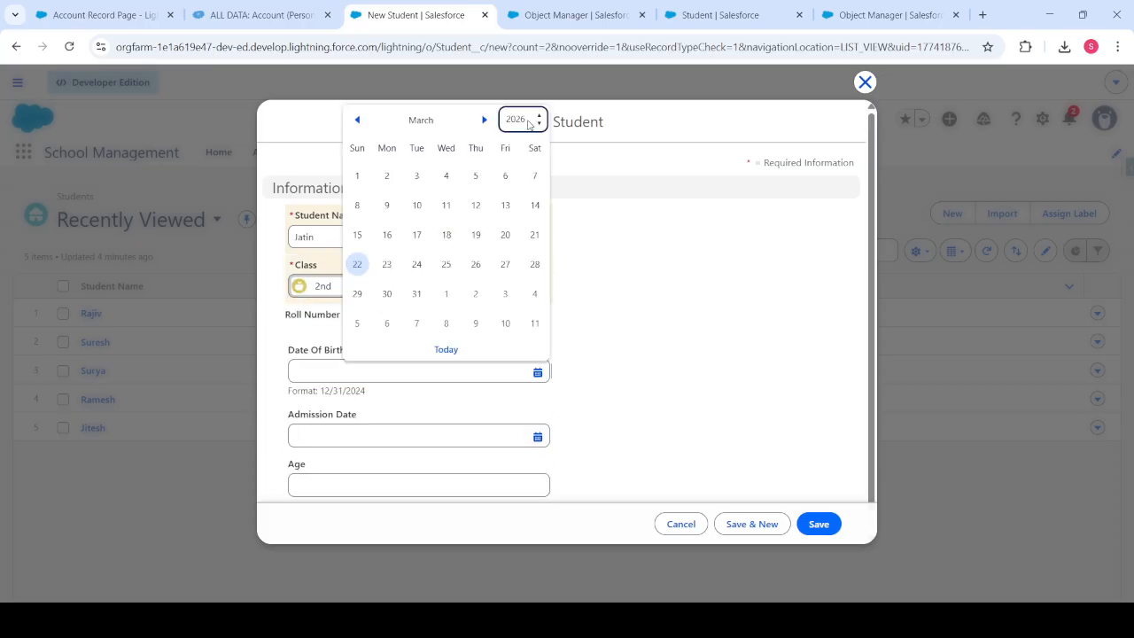
{"action": "left_click", "coordinate": [519, 151]}
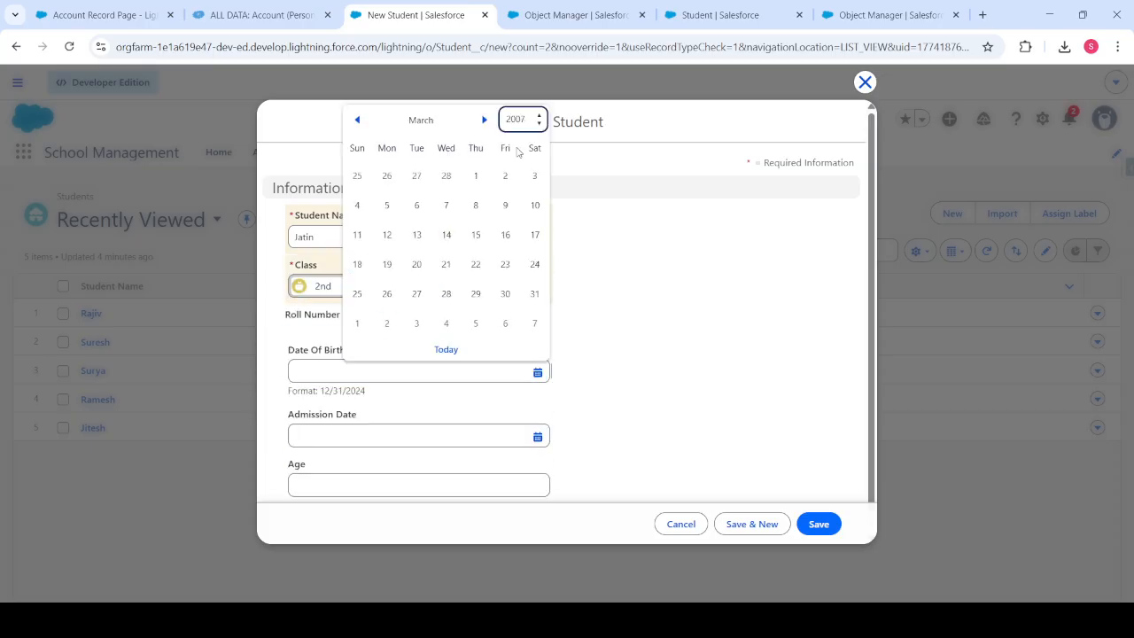
{"action": "left_click", "coordinate": [476, 178]}
{"action": "left_click", "coordinate": [538, 438]}
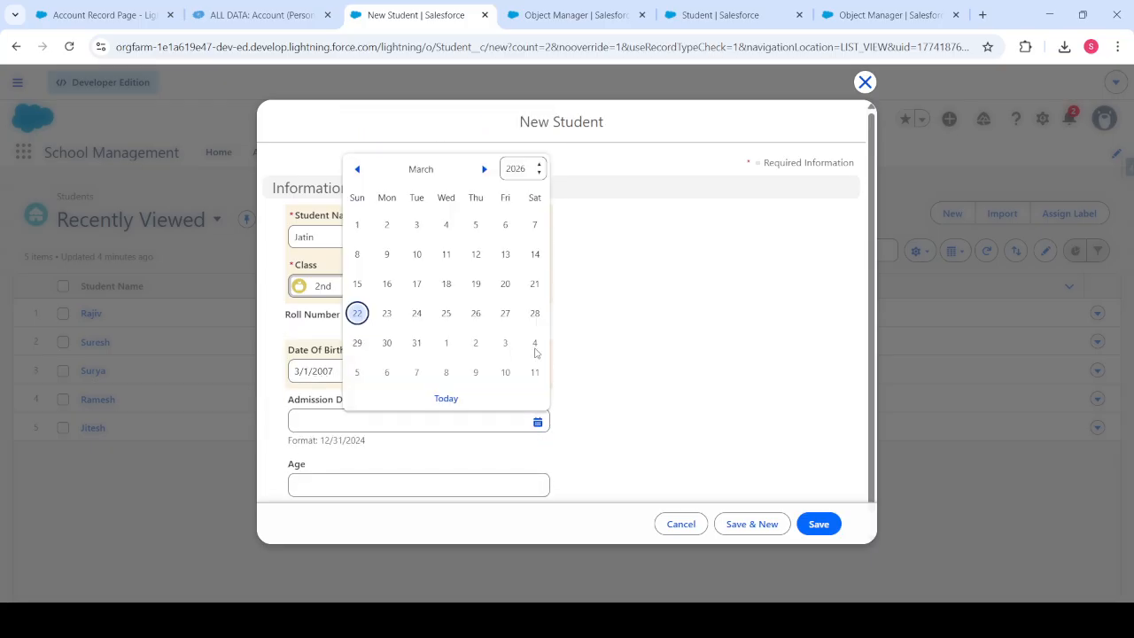
{"action": "left_click", "coordinate": [505, 283]}
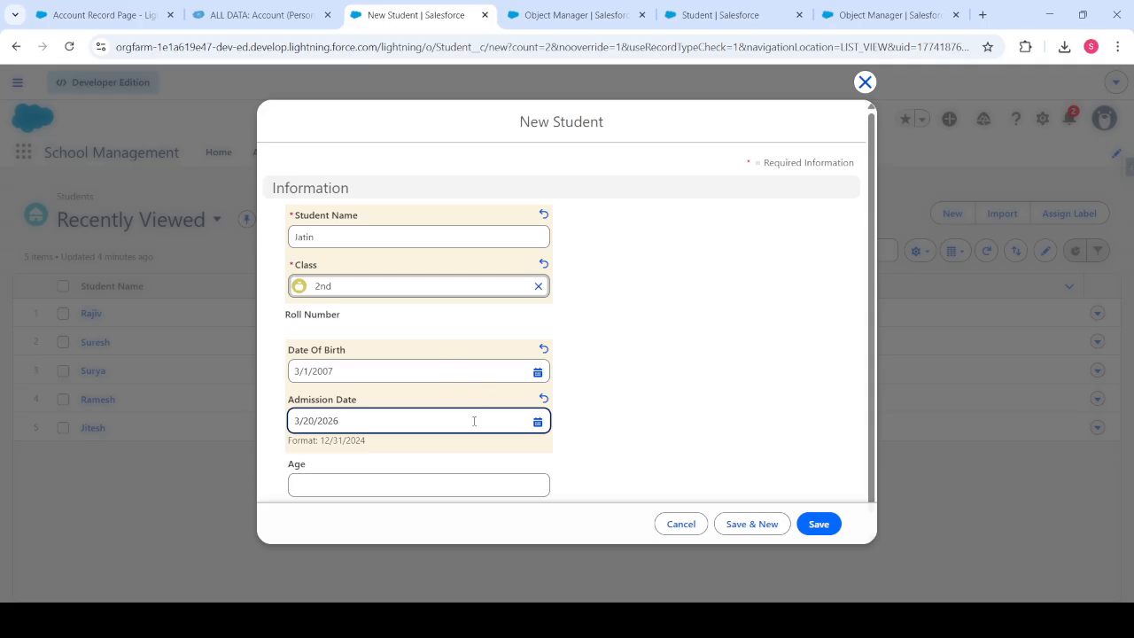
{"action": "left_click", "coordinate": [819, 523]}
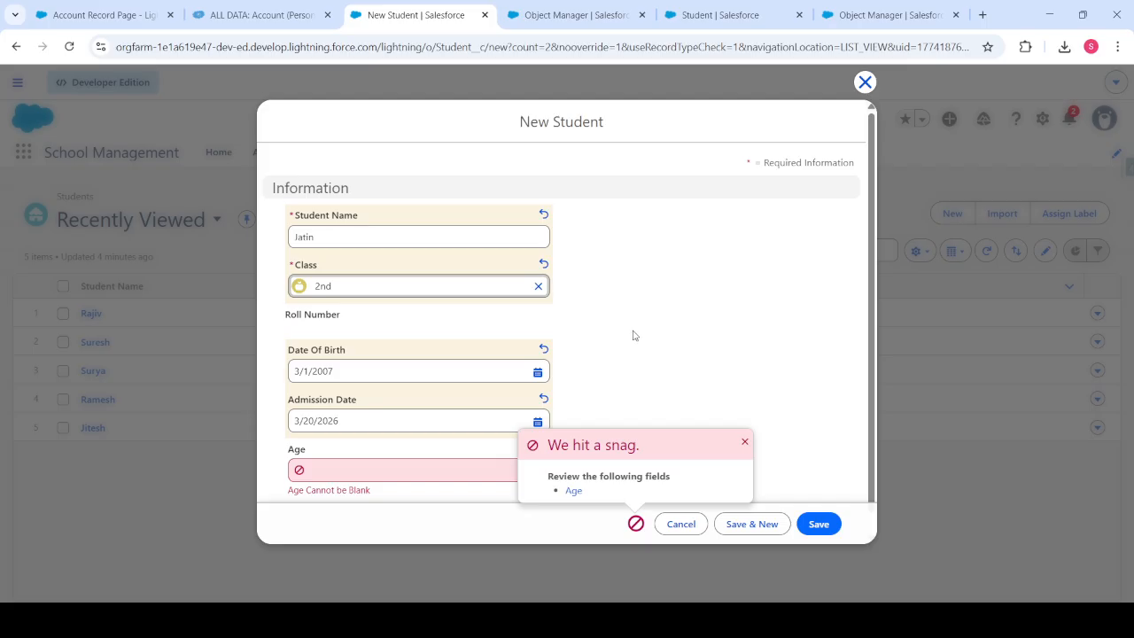
Step: Set the new student's Age to 24 and save the record
{"action": "scroll", "coordinate": [632, 335], "scroll_direction": "down", "scroll_amount": 1}
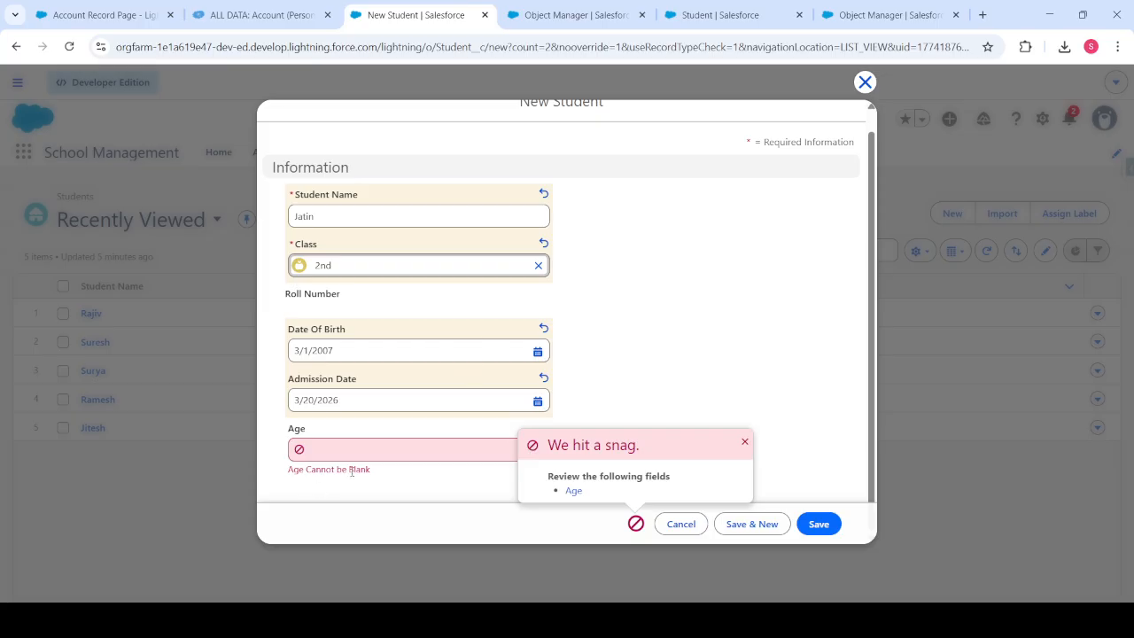
{"action": "left_click_drag", "start_coordinate": [373, 472], "coordinate": [293, 469]}
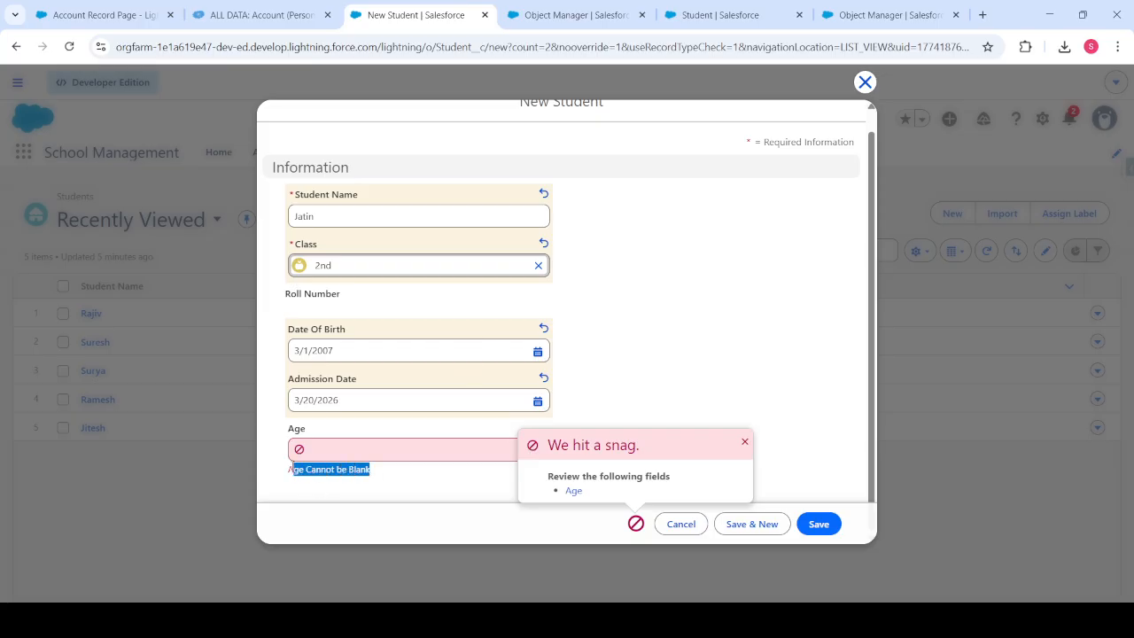
{"action": "left_click", "coordinate": [337, 450]}
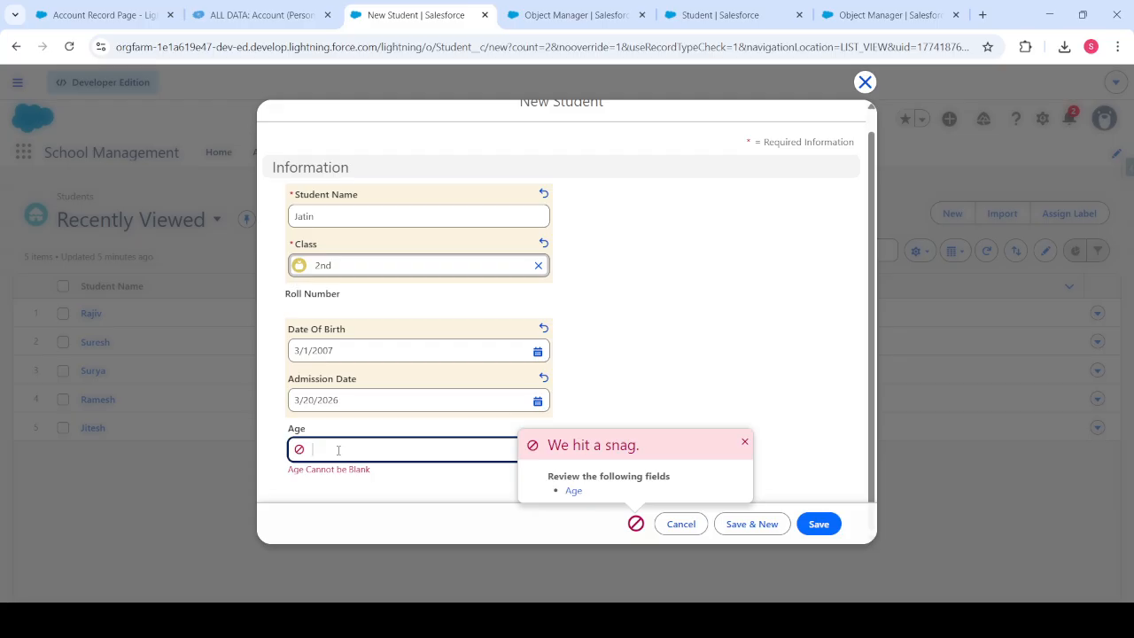
{"action": "type", "text": "24"}
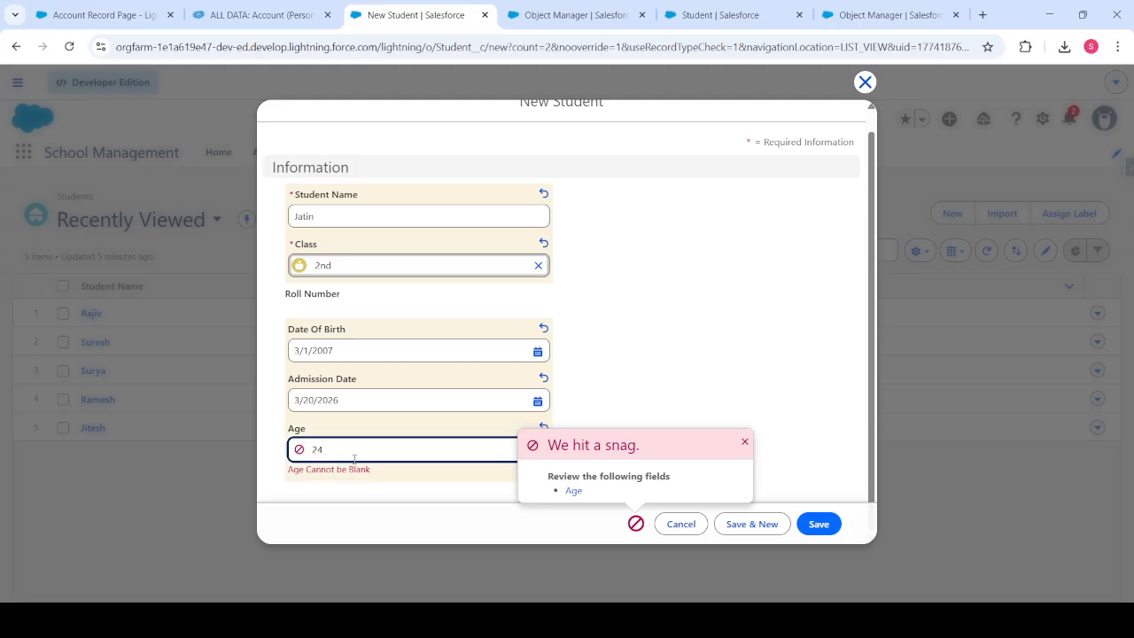
{"action": "left_click", "coordinate": [809, 524]}
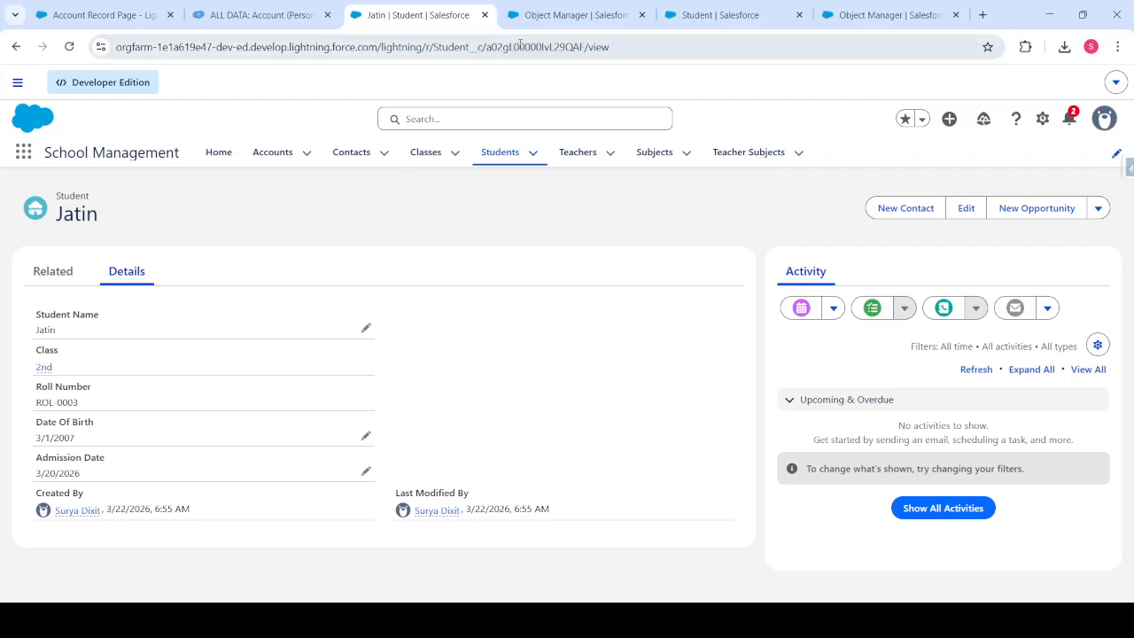
Step: Return to the Student object's validation rules in Setup and start a new rule
{"action": "left_click", "coordinate": [560, 21]}
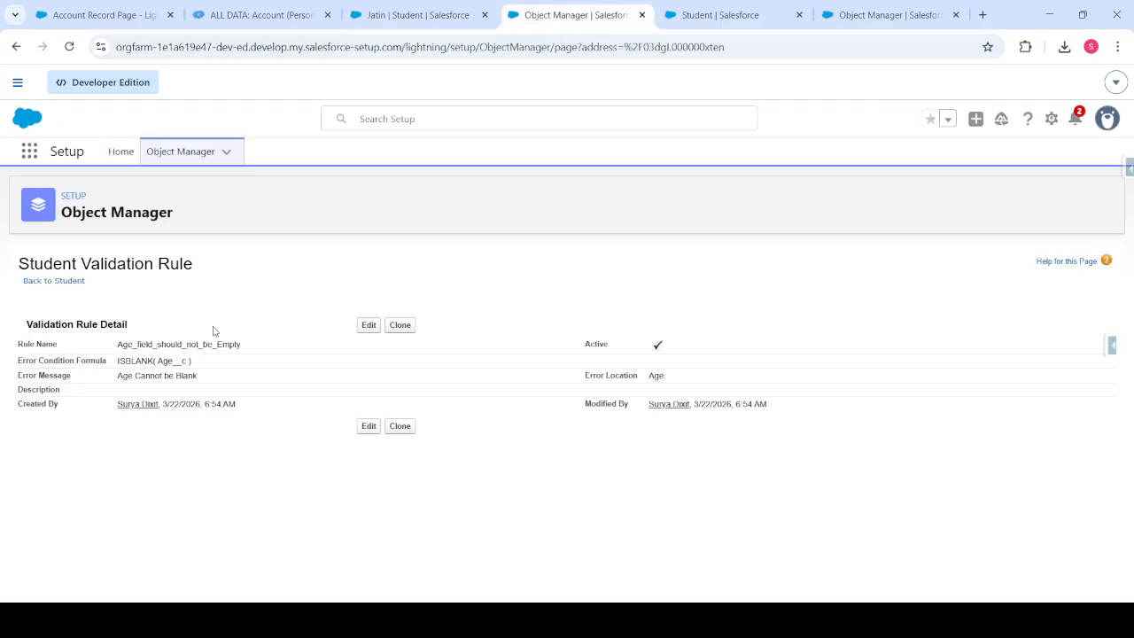
{"action": "left_click", "coordinate": [14, 51]}
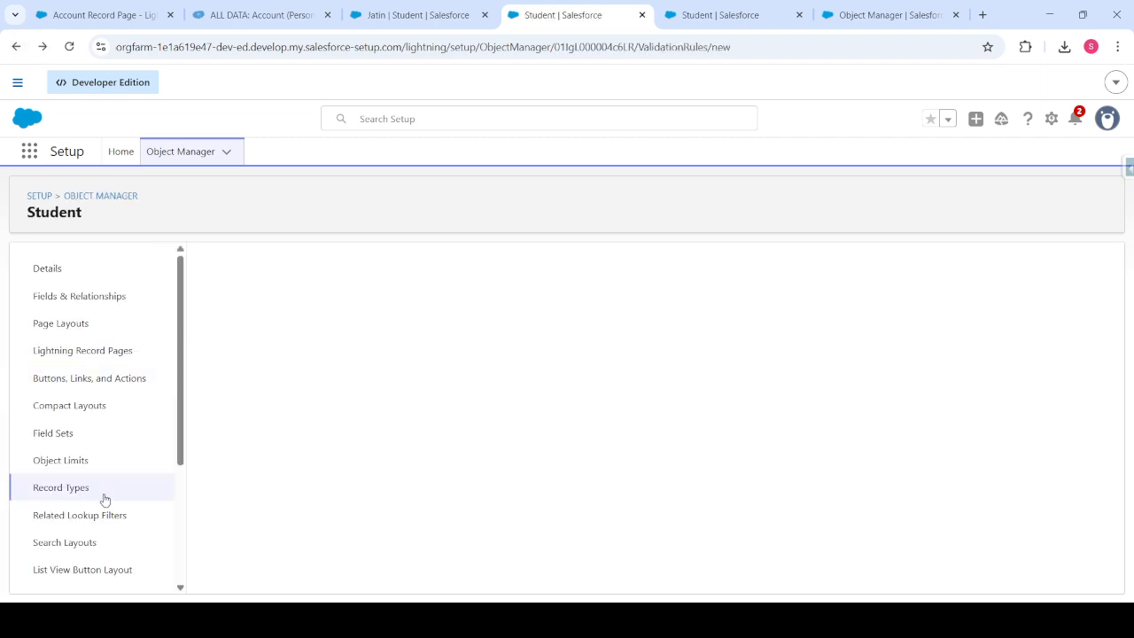
{"action": "left_click", "coordinate": [84, 541]}
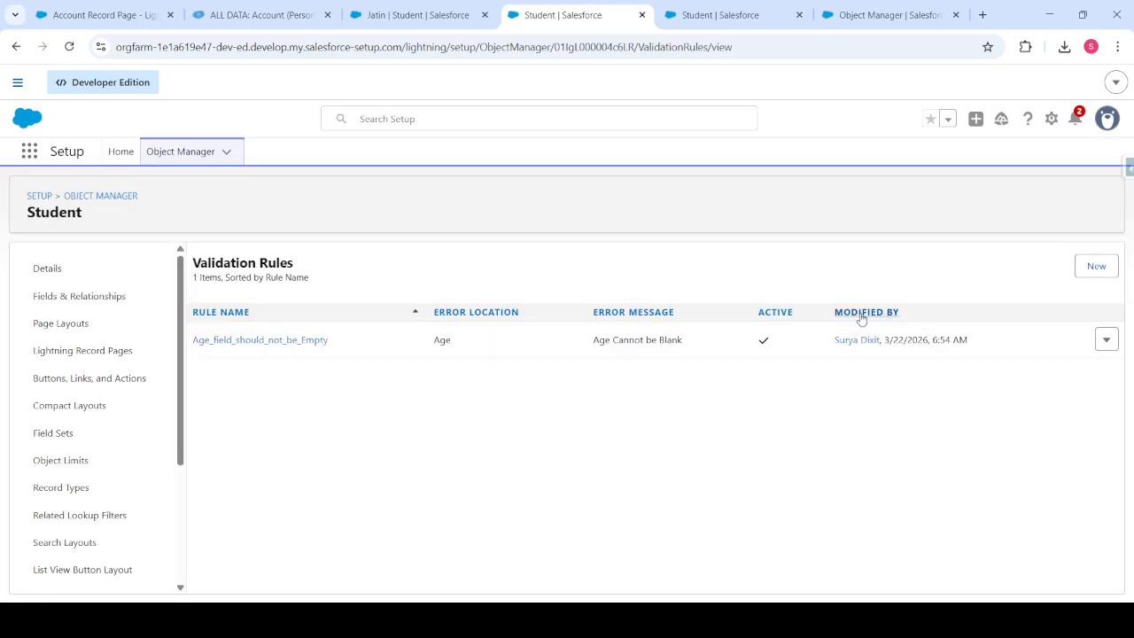
{"action": "left_click", "coordinate": [1083, 269]}
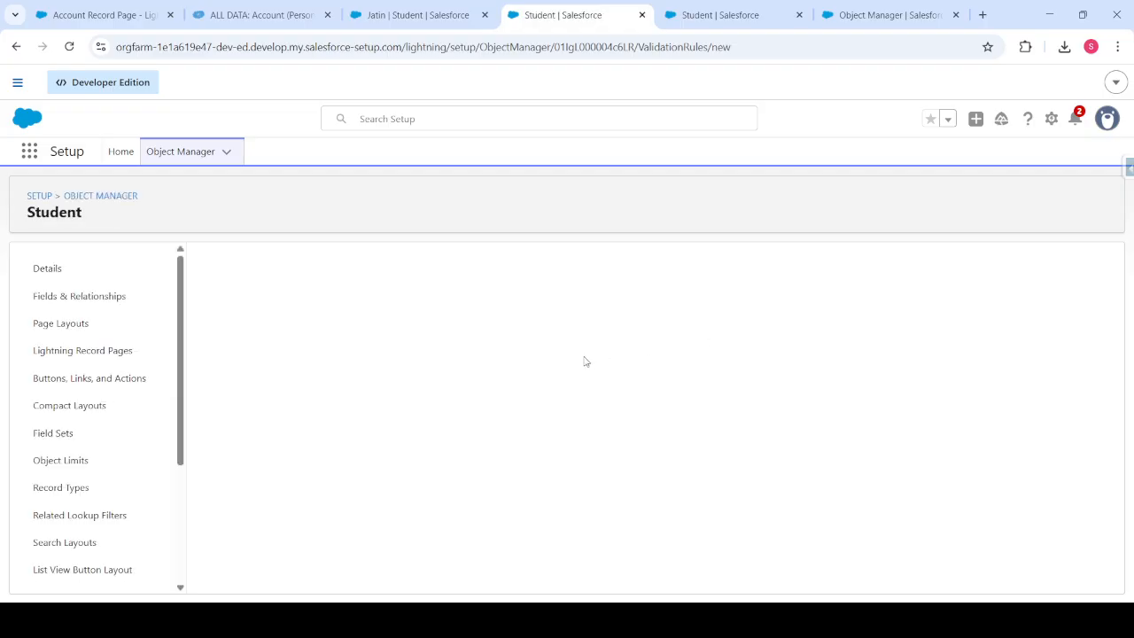
Step: Browse the formula function list, examining the descriptions of ACOS and AND and the other functions available for validation rules
{"action": "scroll", "coordinate": [319, 446], "scroll_direction": "down", "scroll_amount": 1}
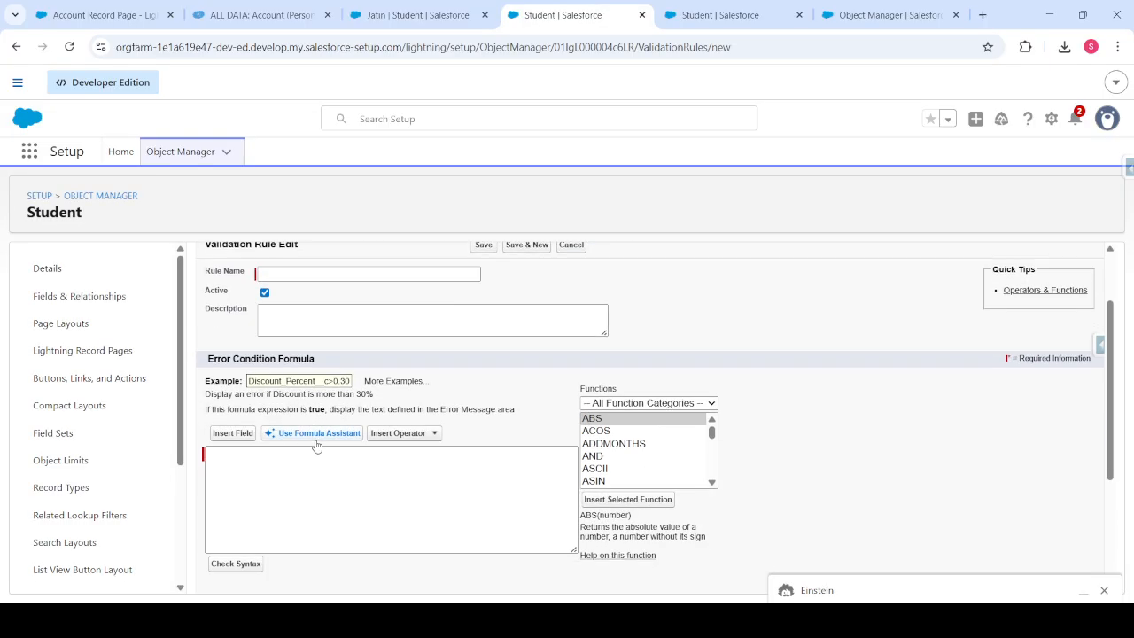
{"action": "left_click", "coordinate": [612, 433]}
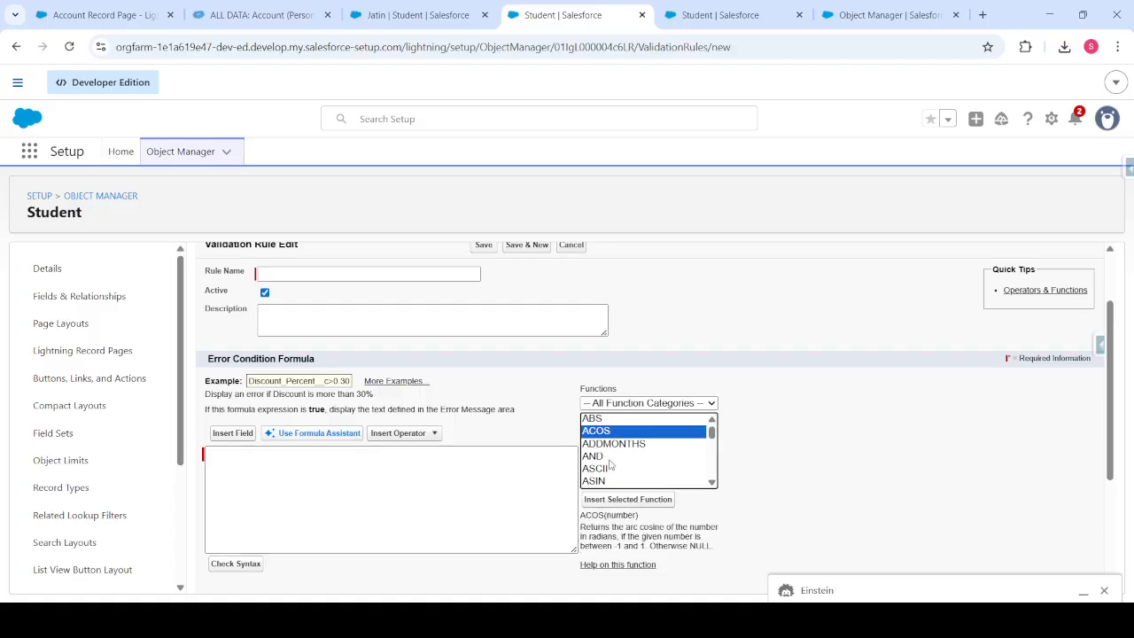
{"action": "left_click", "coordinate": [611, 460]}
{"action": "scroll", "coordinate": [612, 466], "scroll_direction": "down", "scroll_amount": 2}
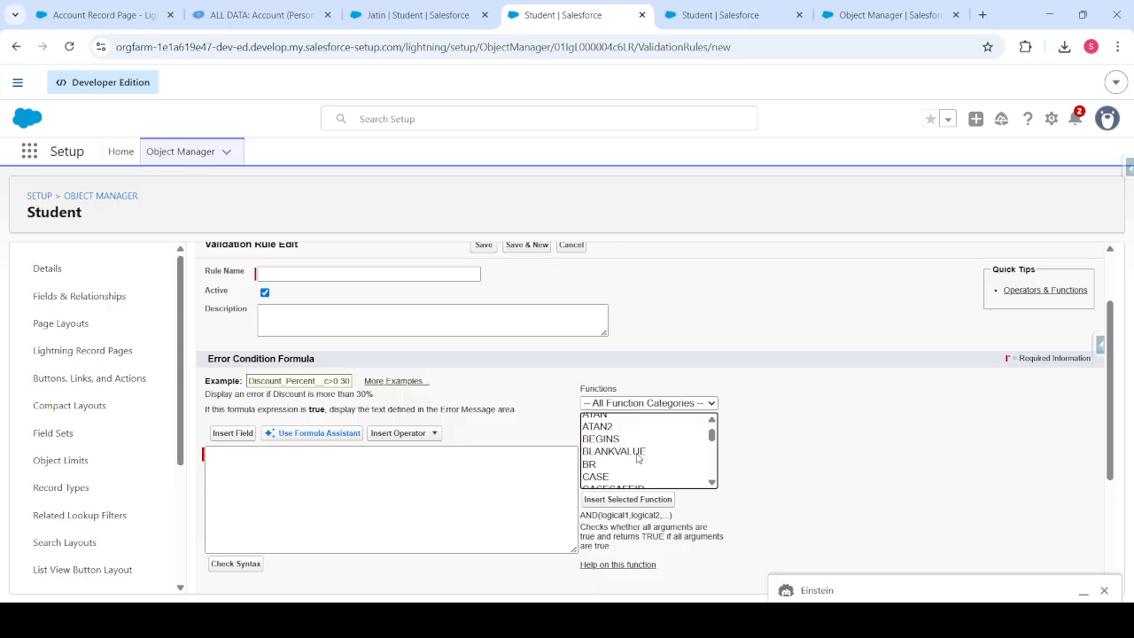
{"action": "scroll", "coordinate": [636, 457], "scroll_direction": "down", "scroll_amount": 3}
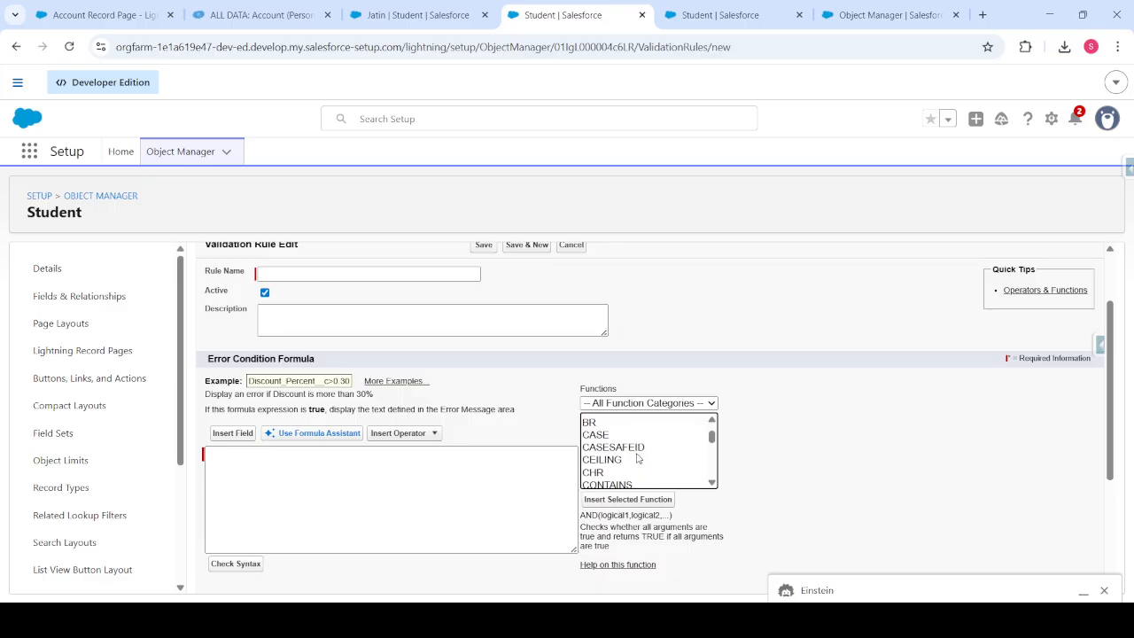
{"action": "scroll", "coordinate": [637, 457], "scroll_direction": "down", "scroll_amount": 3}
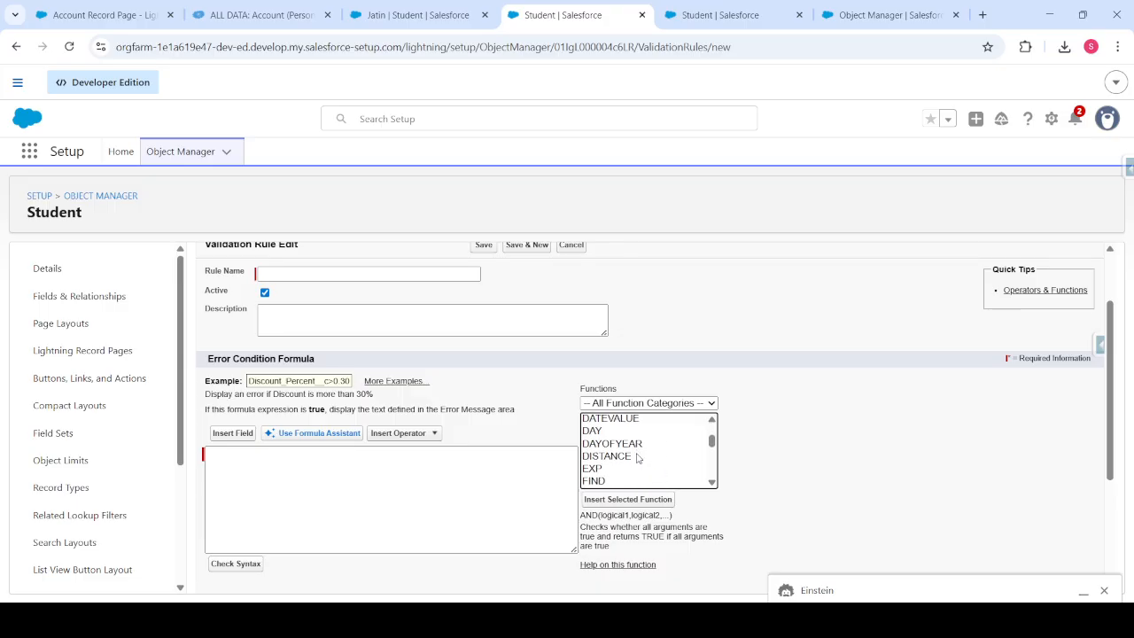
{"action": "scroll", "coordinate": [637, 457], "scroll_direction": "down", "scroll_amount": 3}
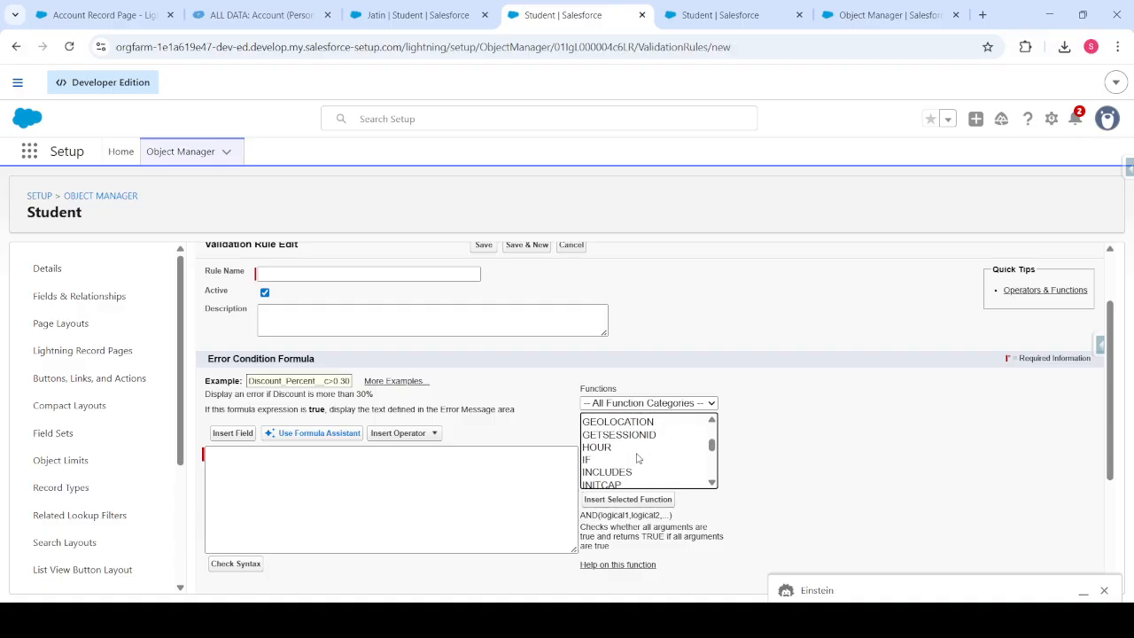
{"action": "scroll", "coordinate": [637, 457], "scroll_direction": "down", "scroll_amount": 1}
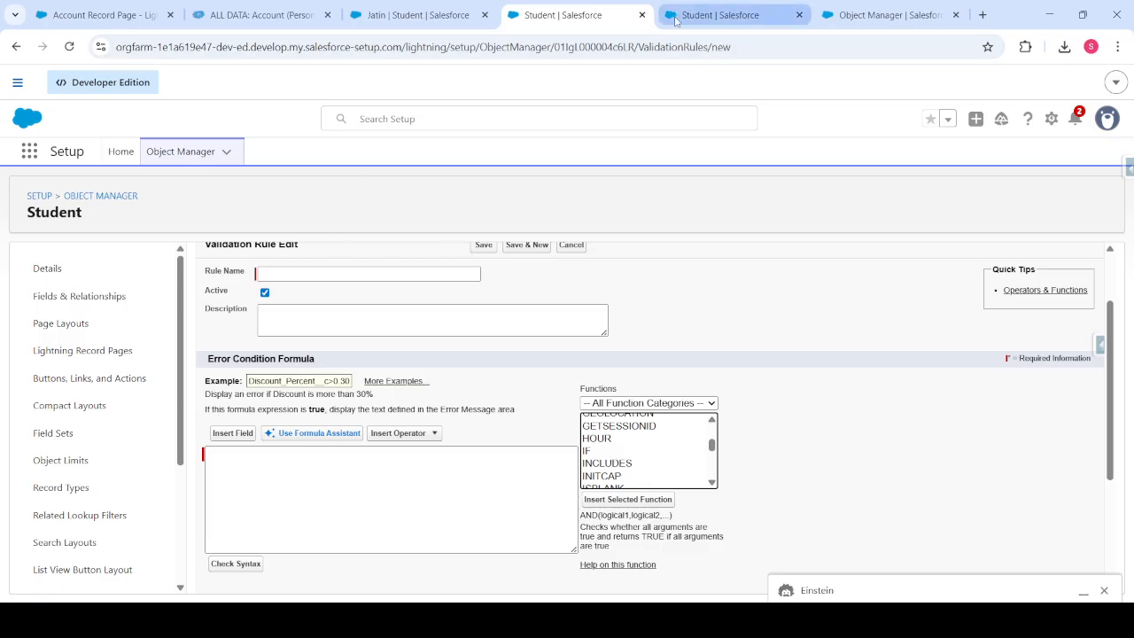
Step: Find Opportunities from the School Management app, open the TCS account's opportunity and examine its detail fields, including Amount
{"action": "left_click", "coordinate": [428, 25]}
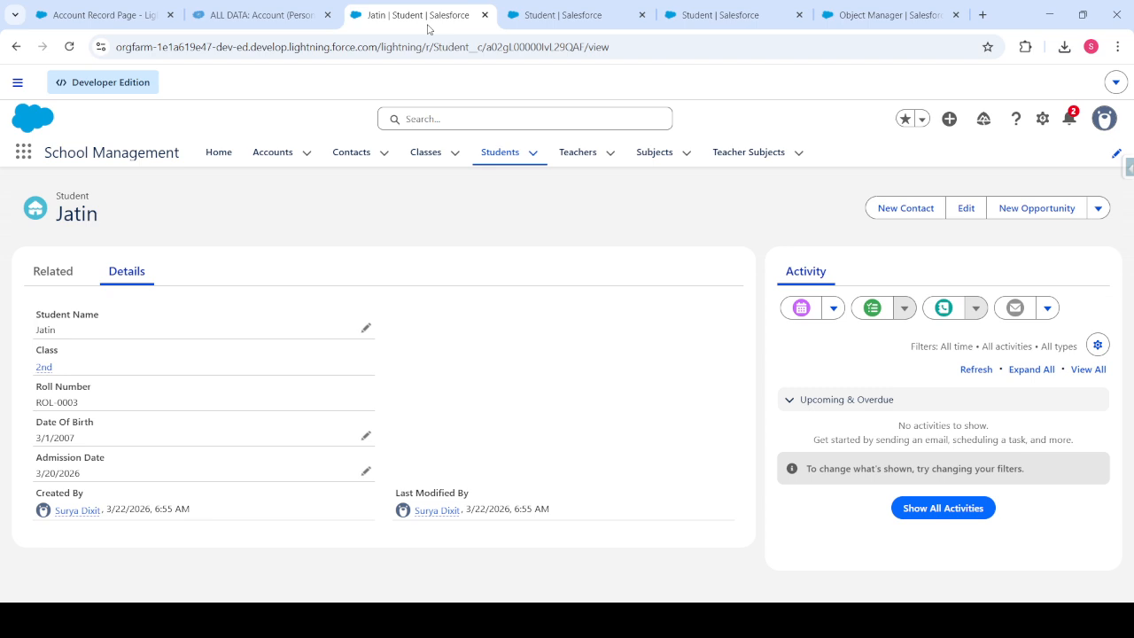
{"action": "left_click", "coordinate": [30, 161]}
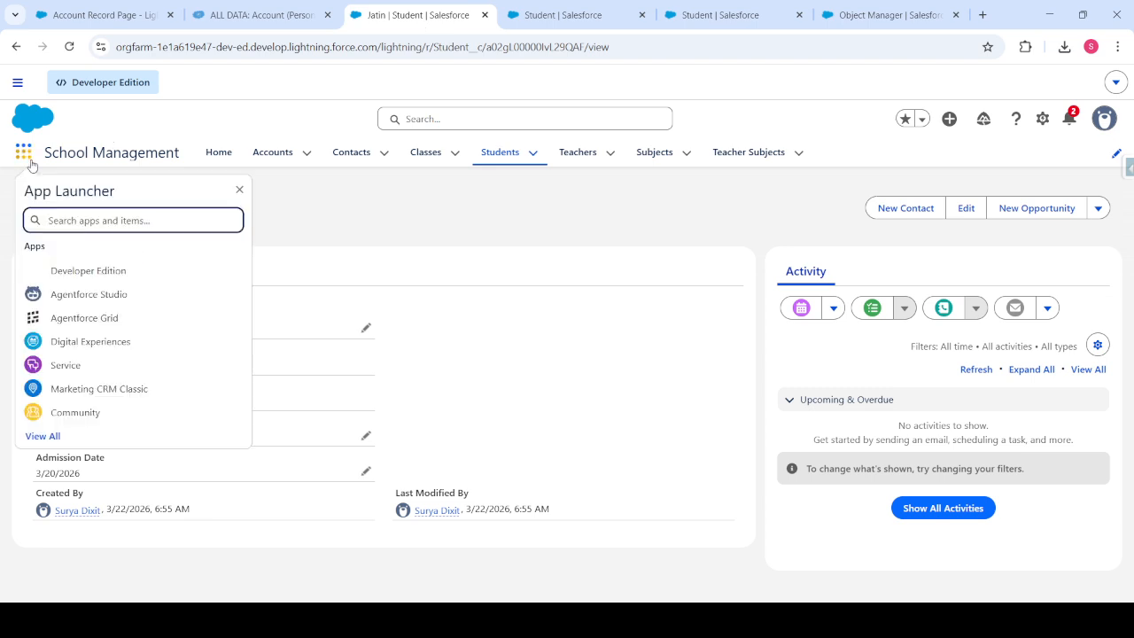
{"action": "type", "text": "opp"}
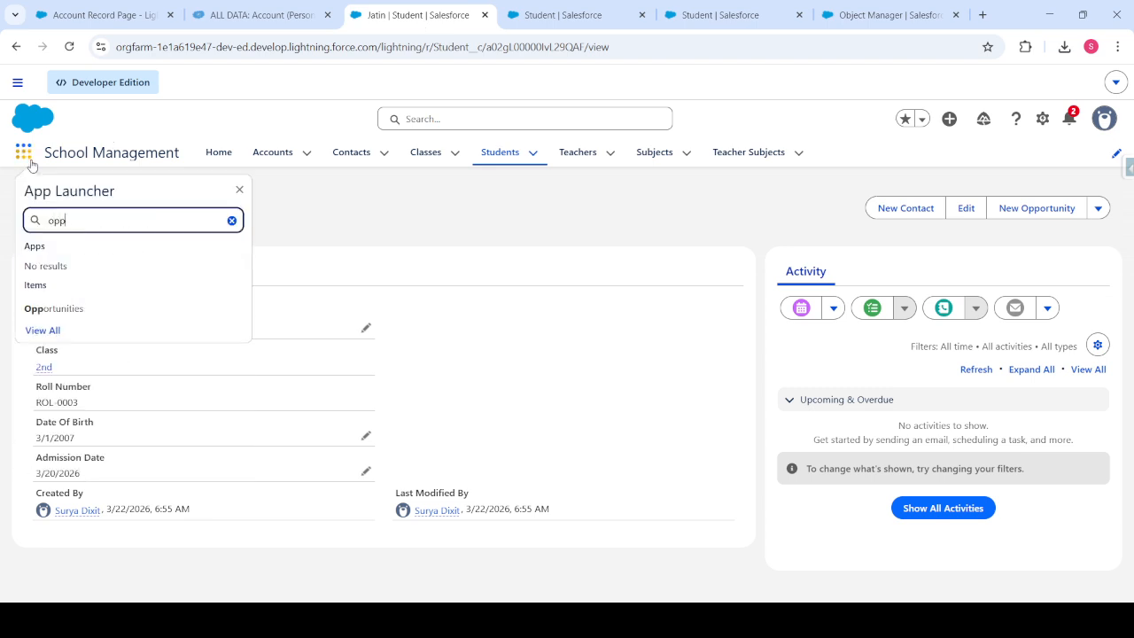
{"action": "left_click", "coordinate": [70, 315]}
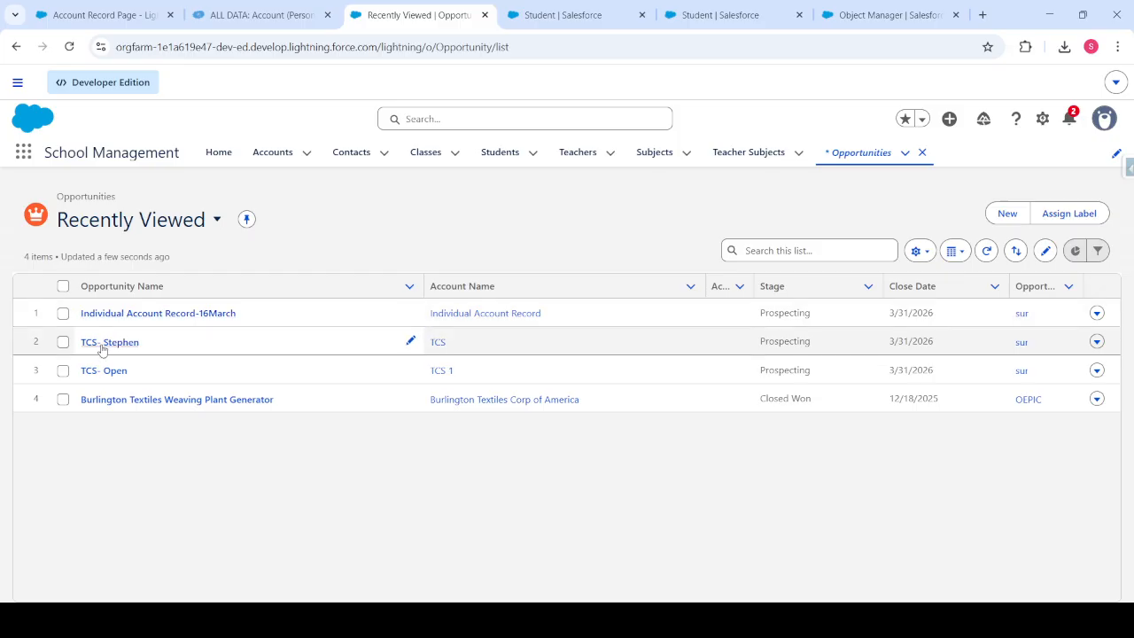
{"action": "left_click", "coordinate": [103, 344]}
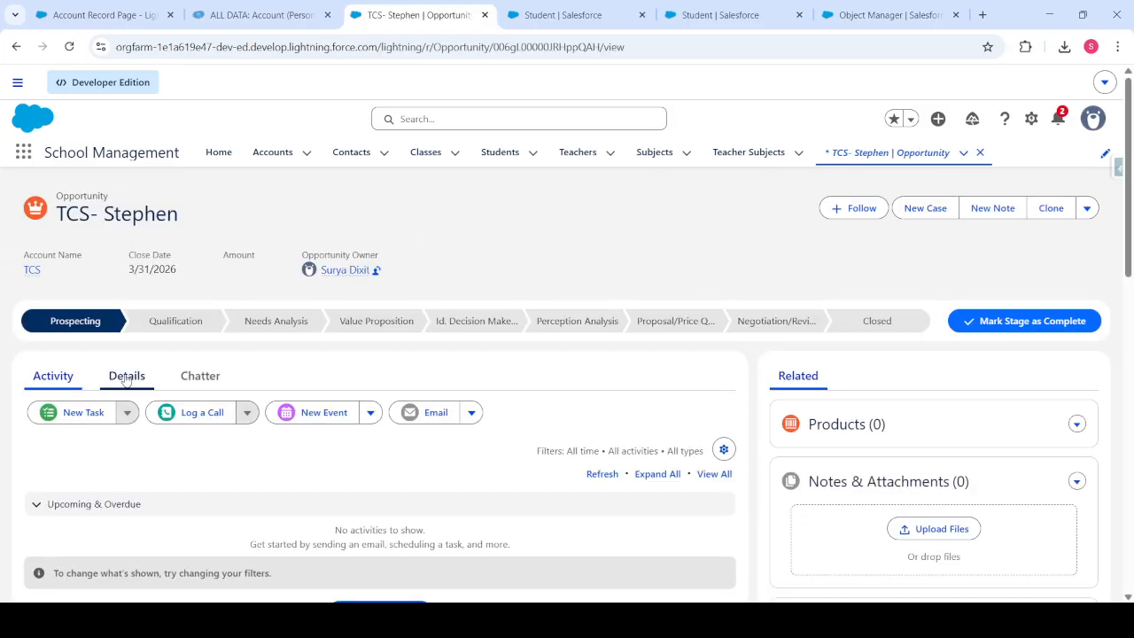
{"action": "left_click", "coordinate": [126, 378]}
{"action": "scroll", "coordinate": [253, 332], "scroll_direction": "down", "scroll_amount": 4}
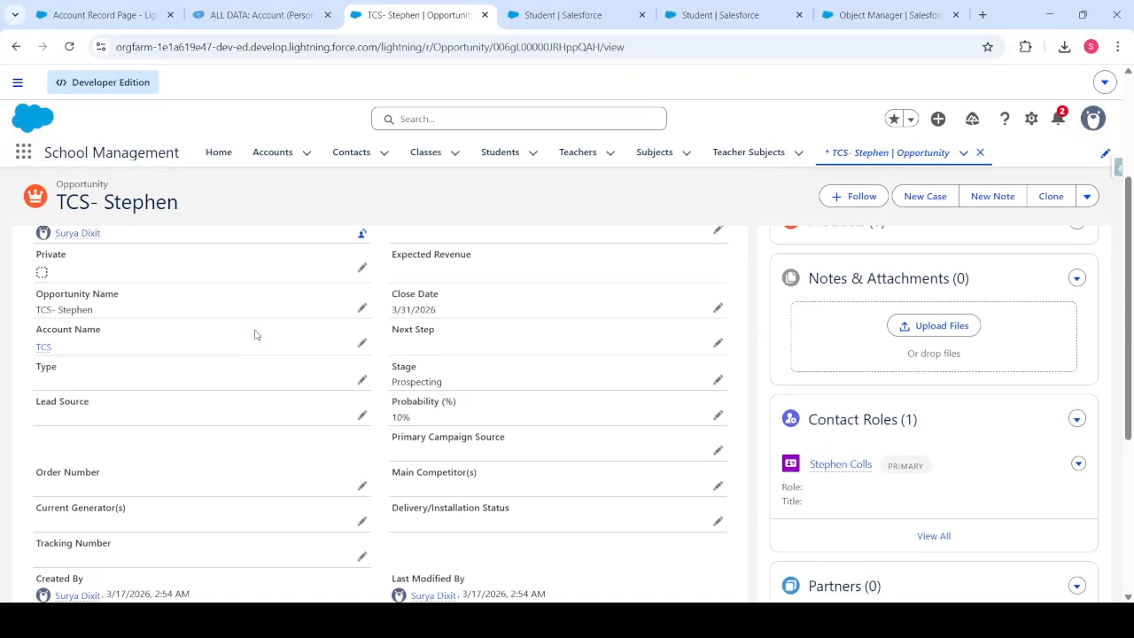
{"action": "scroll", "coordinate": [255, 334], "scroll_direction": "down", "scroll_amount": 2}
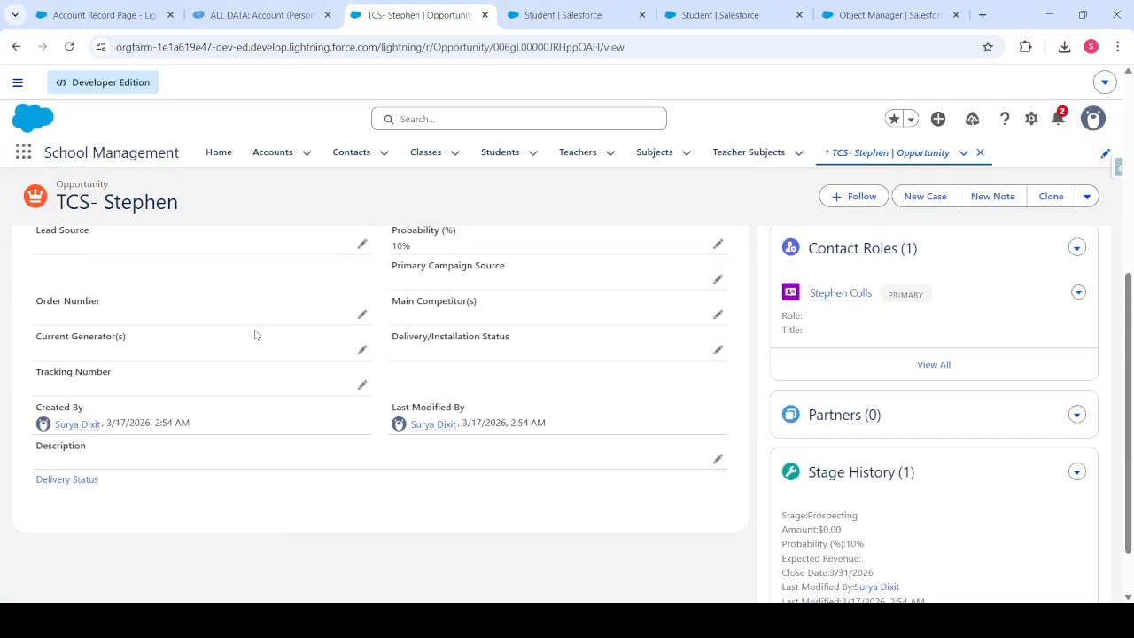
{"action": "scroll", "coordinate": [254, 334], "scroll_direction": "up", "scroll_amount": 5}
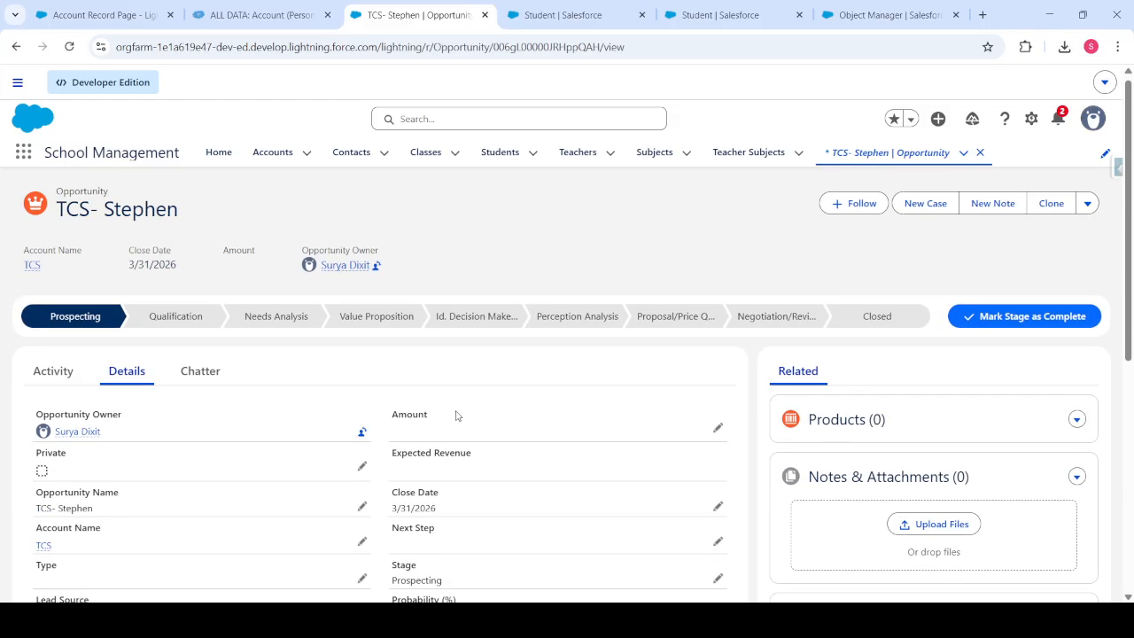
Step: Open Setup from the opportunity record and find the Opportunity object in Object Manager
{"action": "left_click", "coordinate": [1030, 120]}
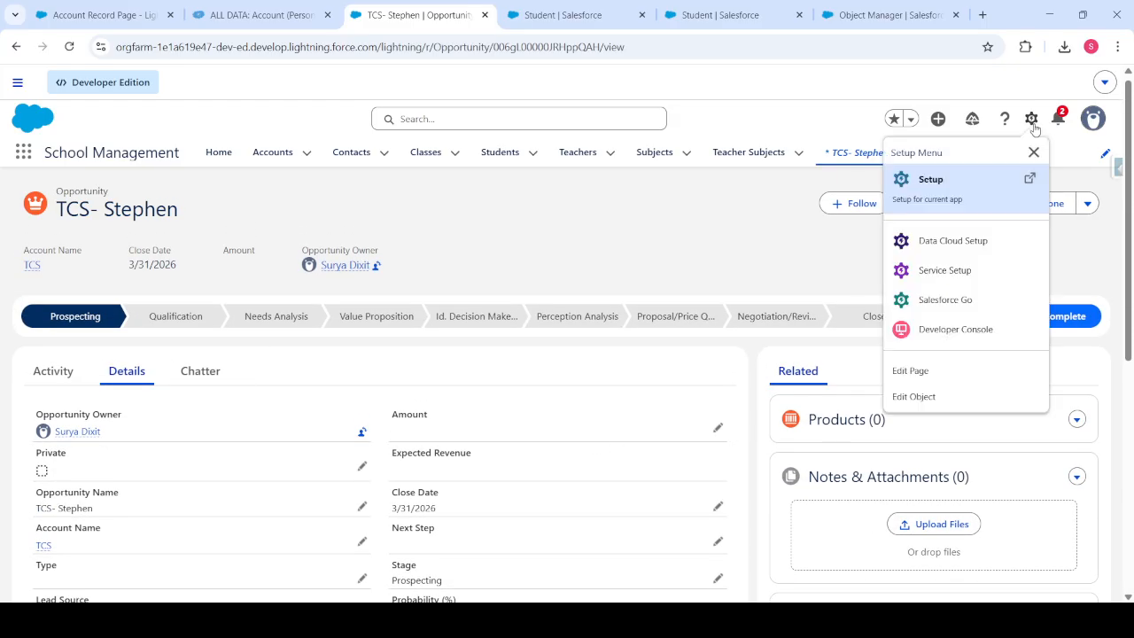
{"action": "left_click", "coordinate": [980, 202]}
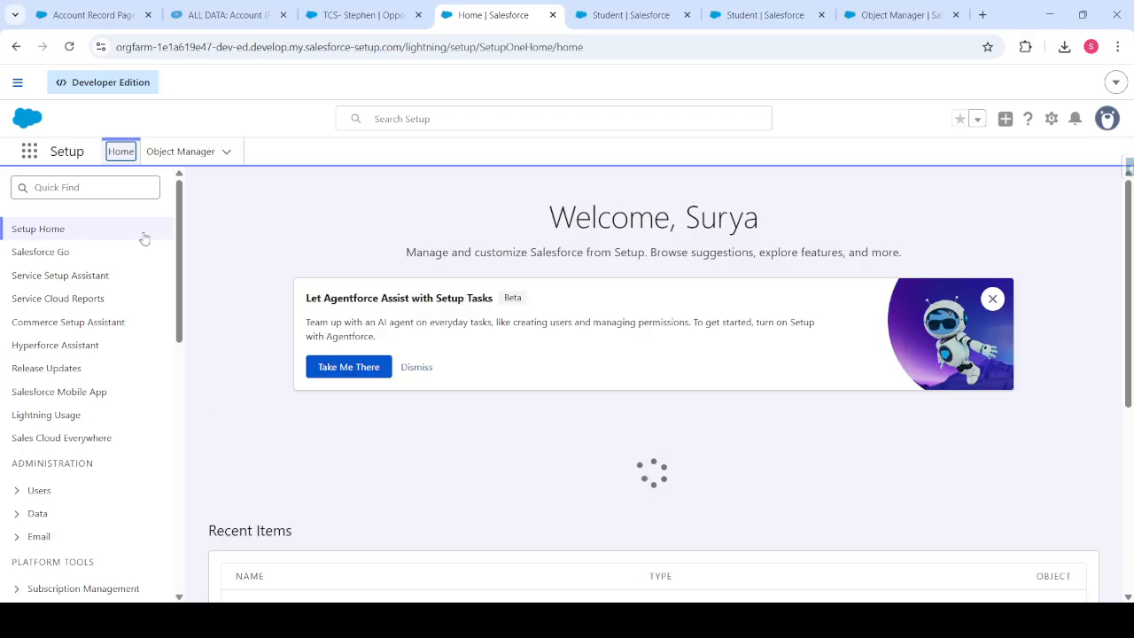
{"action": "left_click", "coordinate": [173, 159]}
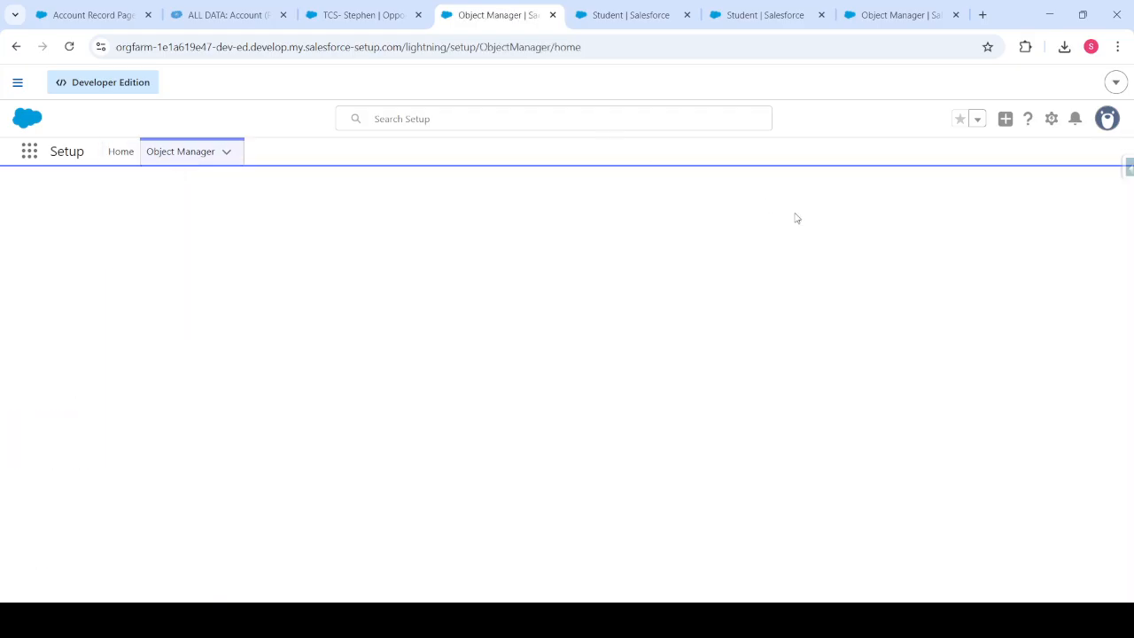
{"action": "left_click", "coordinate": [858, 199]}
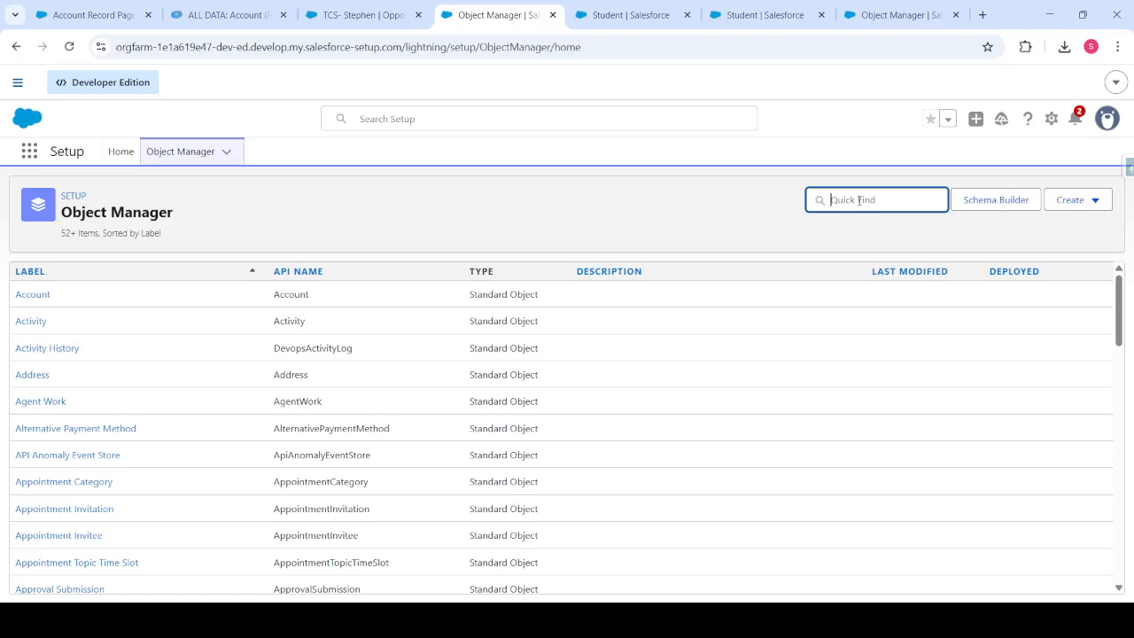
{"action": "type", "text": "opp"}
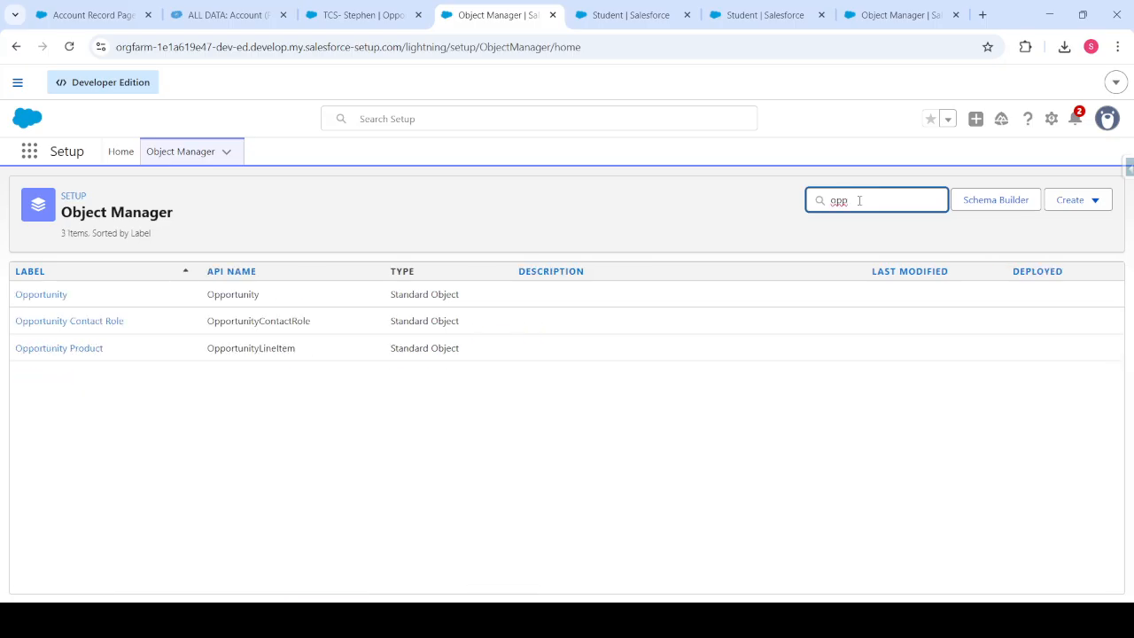
{"action": "left_click", "coordinate": [32, 297]}
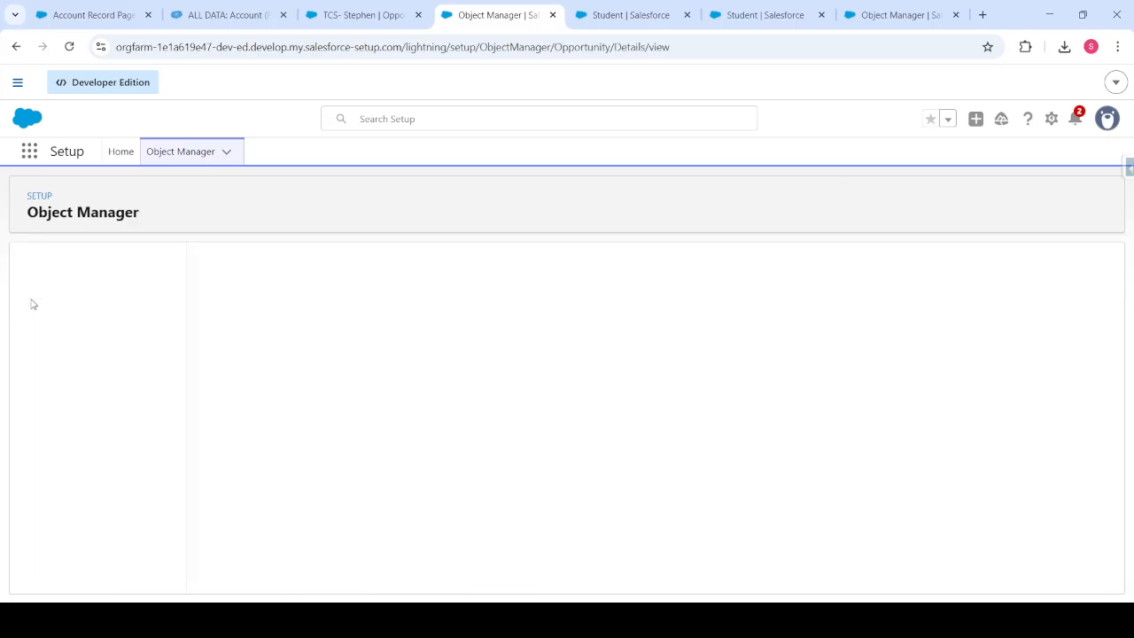
Step: Start a new validation rule on the Opportunity object and name it Amount_Should_be_Greater_than_1000
{"action": "scroll", "coordinate": [96, 387], "scroll_direction": "down", "scroll_amount": 2}
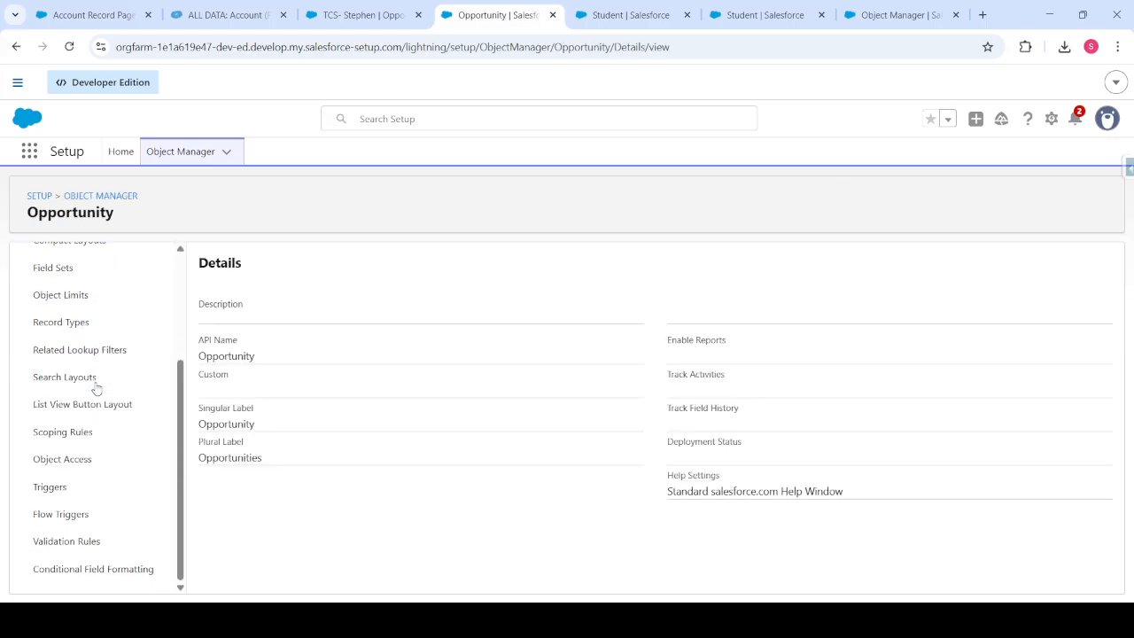
{"action": "left_click", "coordinate": [88, 548]}
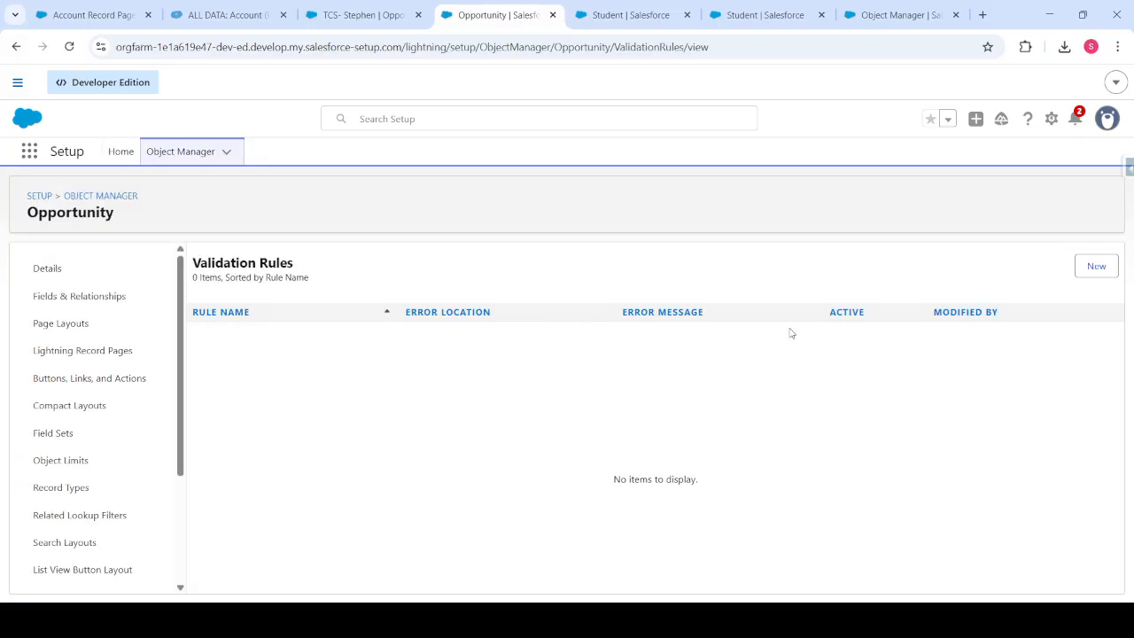
{"action": "left_click", "coordinate": [1077, 268]}
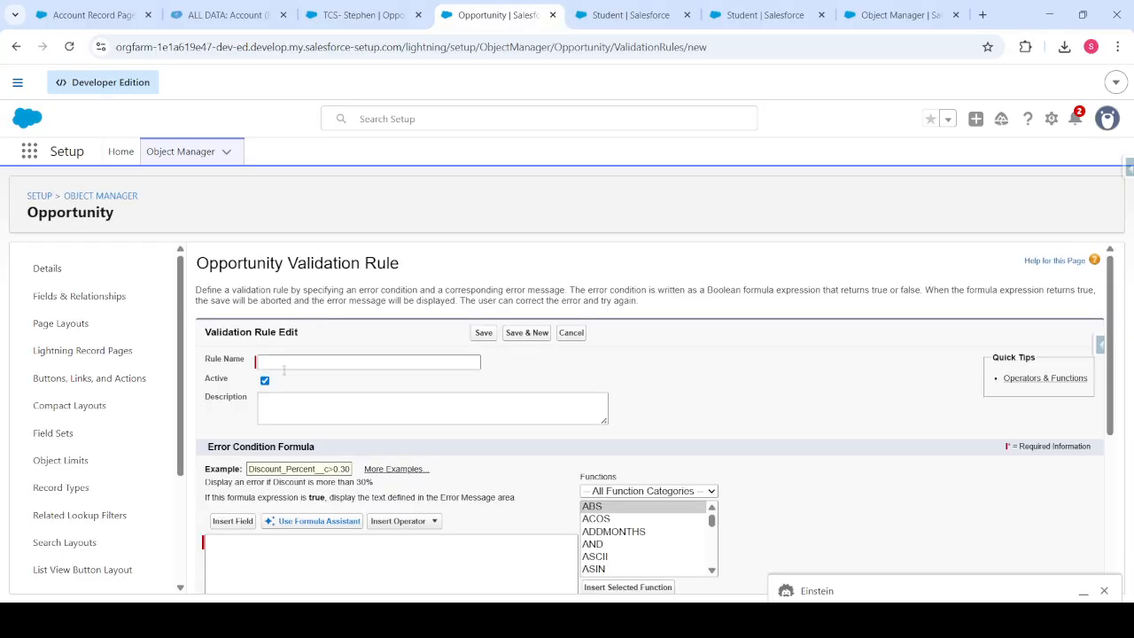
{"action": "left_click", "coordinate": [298, 363]}
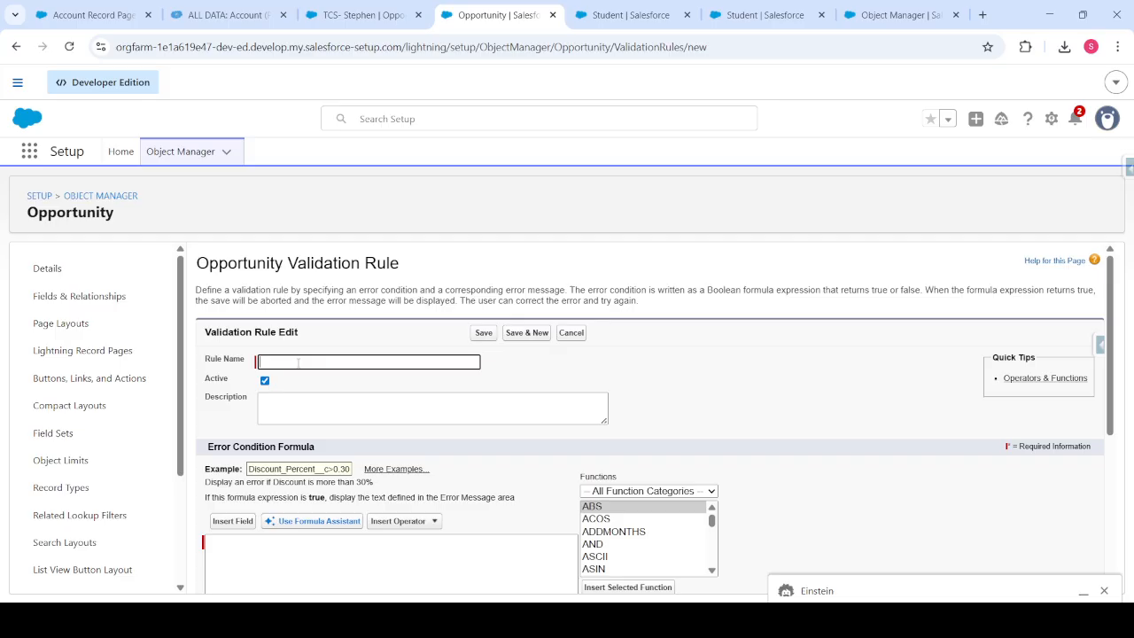
{"action": "type", "text": "Amount Should be Greater"}
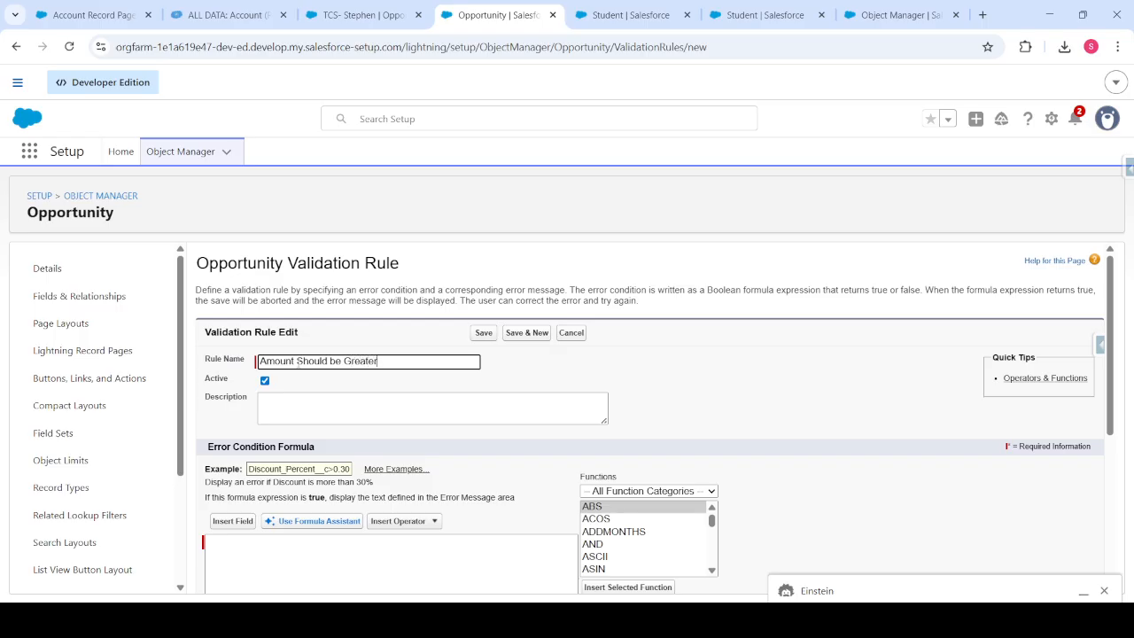
{"action": "type", "text": " than 1000"}
{"action": "left_click", "coordinate": [689, 415]}
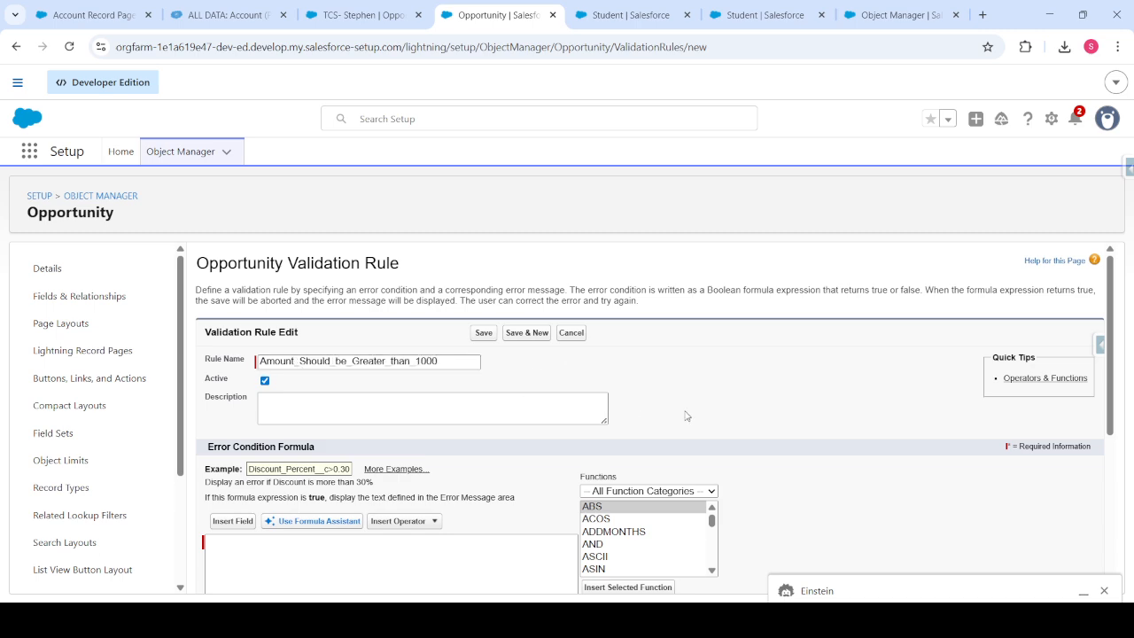
Step: Insert the Opportunity Amount field into the error condition, complete the formula as Amount > 1000 and check its syntax
{"action": "scroll", "coordinate": [686, 416], "scroll_direction": "down", "scroll_amount": 3}
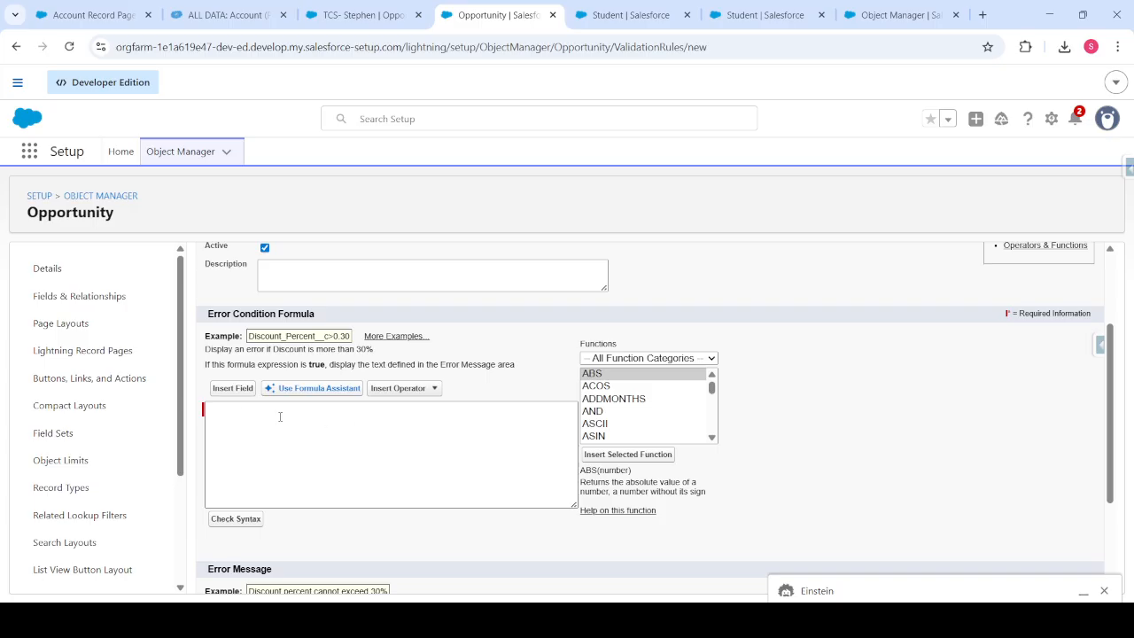
{"action": "left_click", "coordinate": [233, 389]}
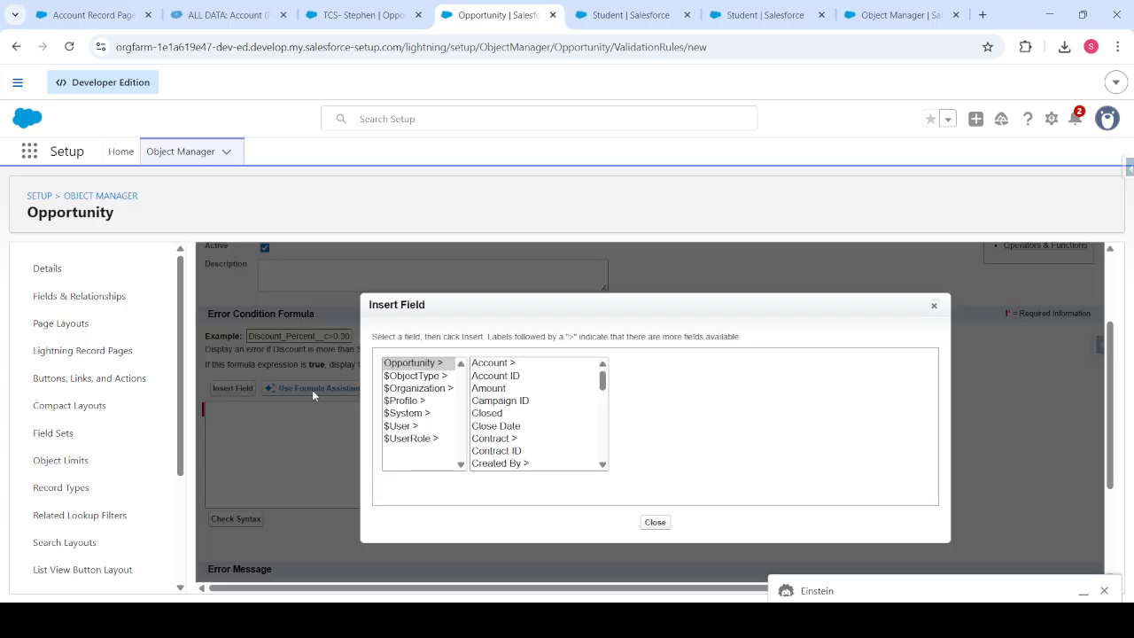
{"action": "left_click", "coordinate": [489, 388]}
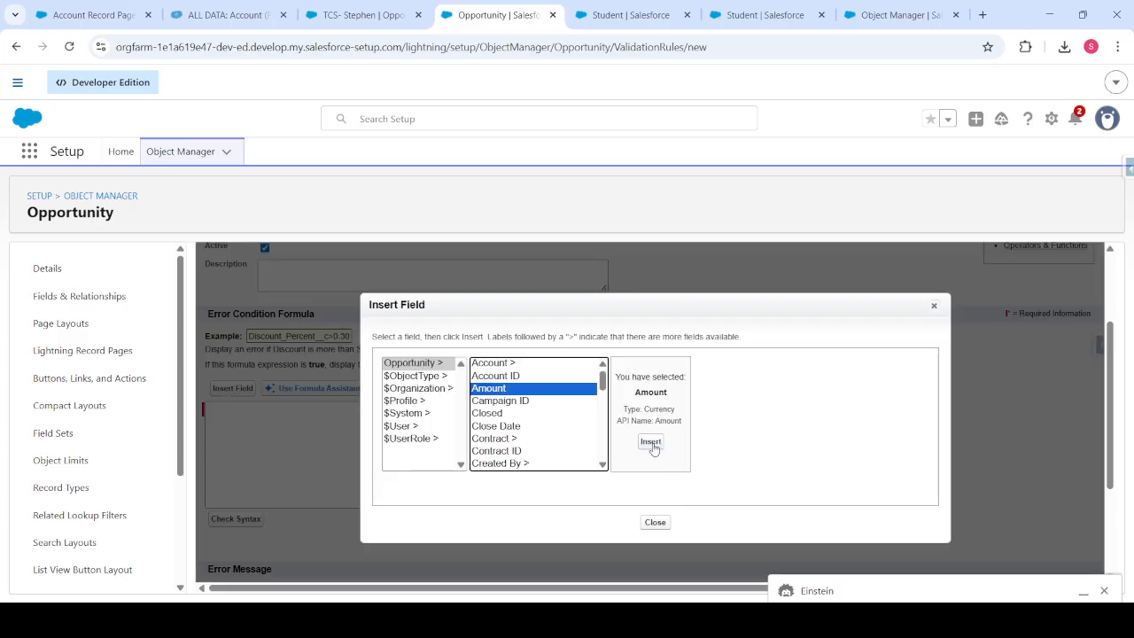
{"action": "left_click", "coordinate": [651, 442]}
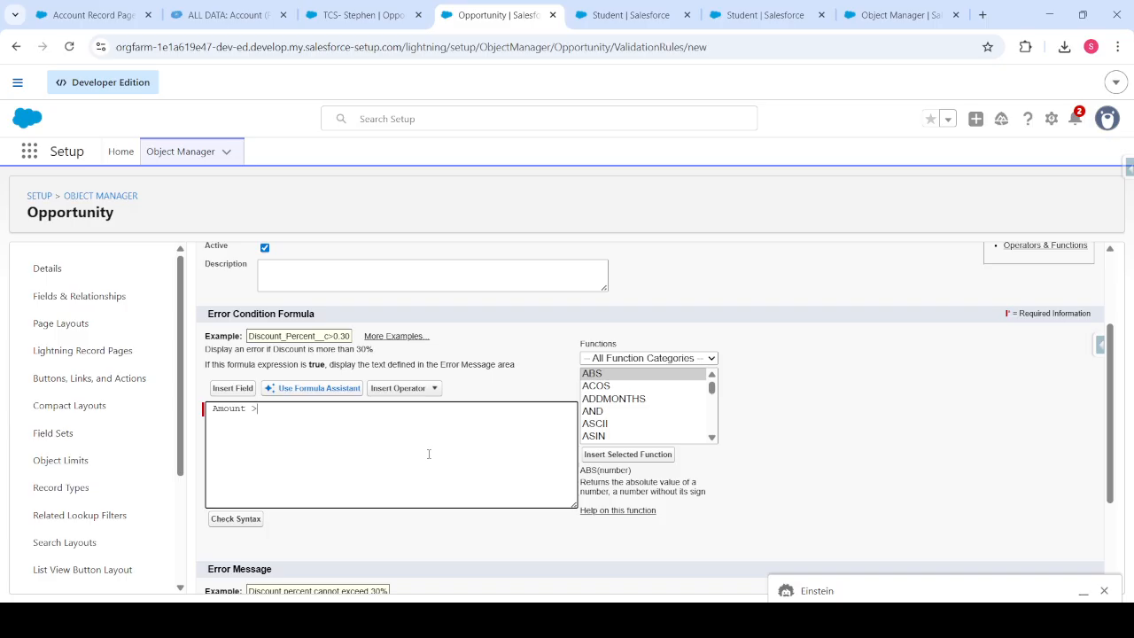
{"action": "type", "text": "> 1000"}
{"action": "left_click", "coordinate": [235, 519]}
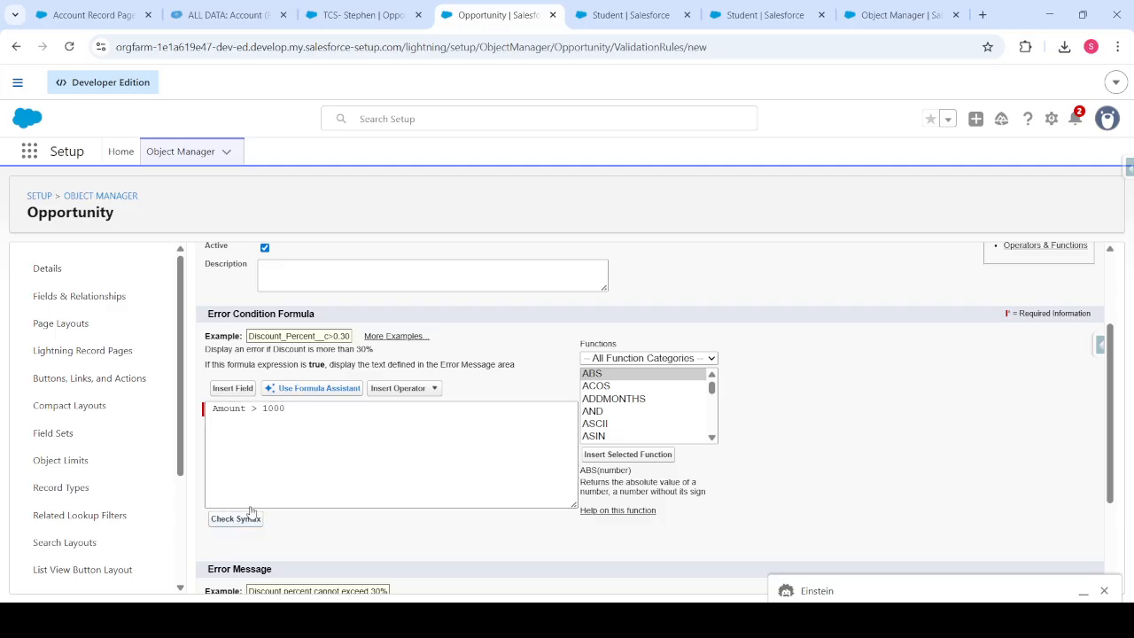
Step: Enter the error message "Amount Should be Greater Than 1000" and save the Opportunity validation rule
{"action": "scroll", "coordinate": [362, 436], "scroll_direction": "down", "scroll_amount": 3}
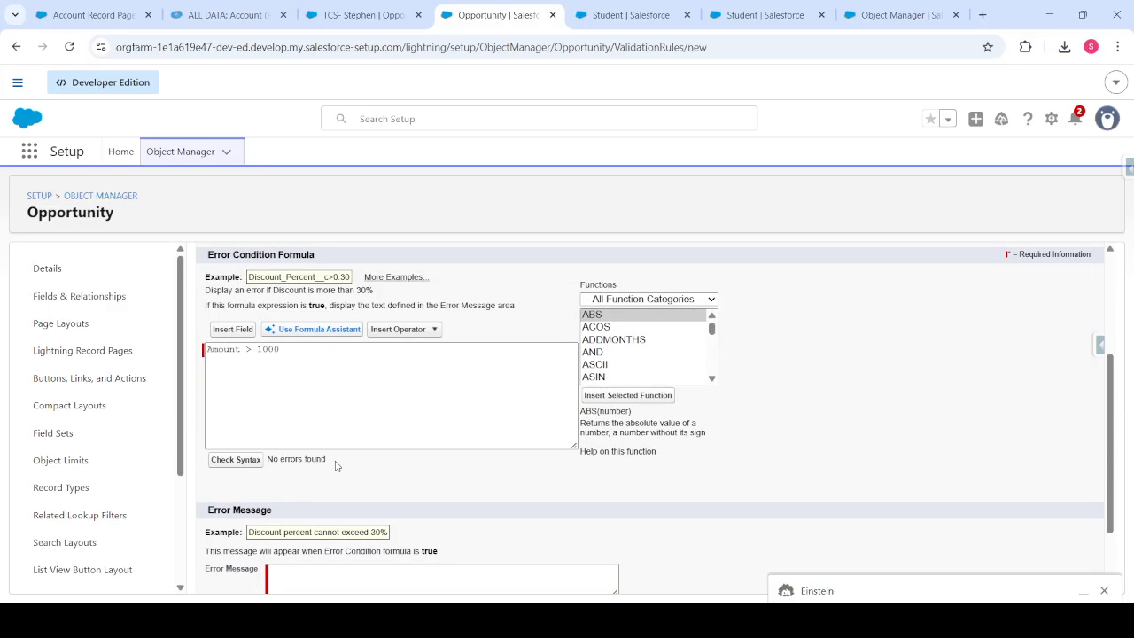
{"action": "scroll", "coordinate": [334, 466], "scroll_direction": "down", "scroll_amount": 2}
{"action": "left_click", "coordinate": [318, 480]}
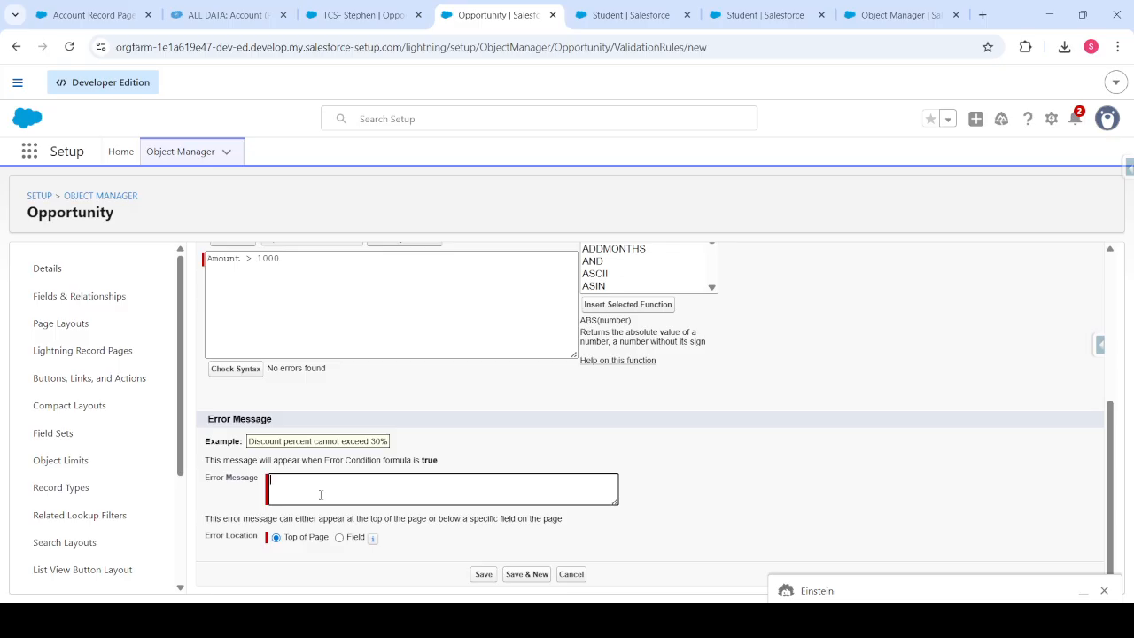
{"action": "type", "text": "Amount Shou"}
{"action": "type", "text": "ld"}
{"action": "type", "text": " be"}
{"action": "type", "text": "be Greate"}
{"action": "type", "text": "r Than"}
{"action": "type", "text": " 1000"}
{"action": "left_click", "coordinate": [484, 574]}
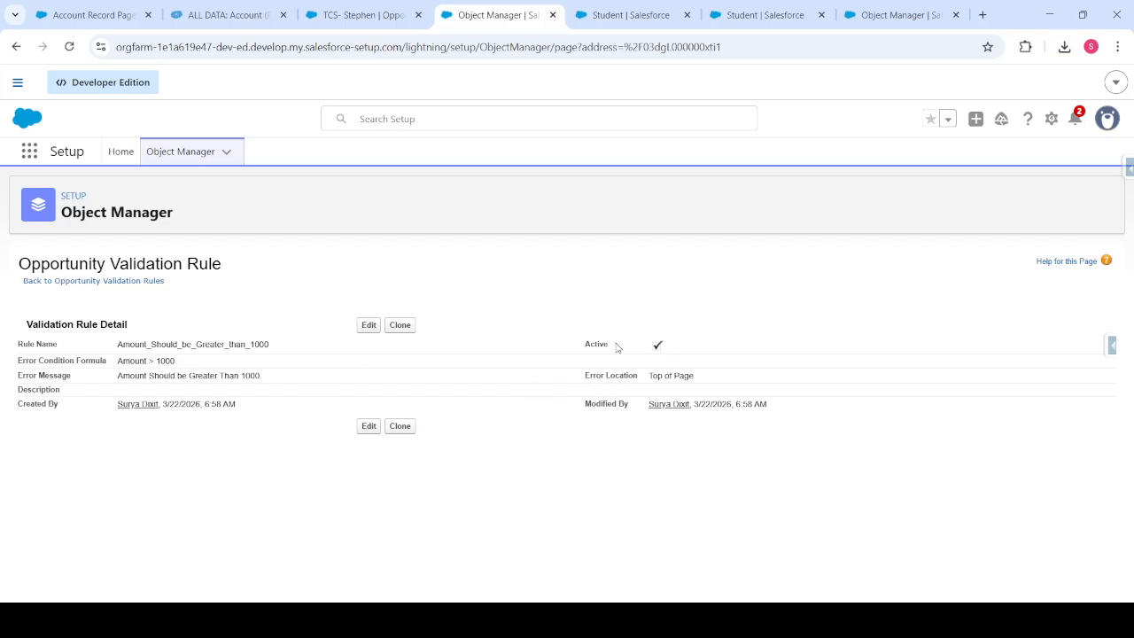
Step: Go back to the TCS opportunity record, reload it and show its details
{"action": "left_click_drag", "start_coordinate": [679, 345], "coordinate": [649, 345]}
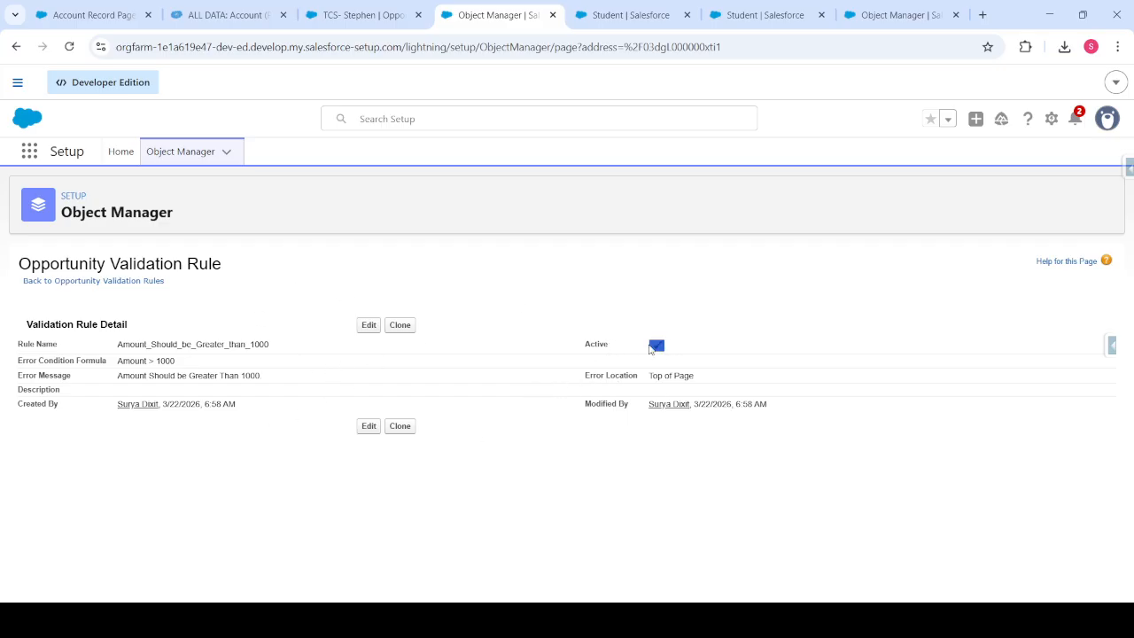
{"action": "left_click", "coordinate": [558, 336]}
{"action": "left_click", "coordinate": [365, 24]}
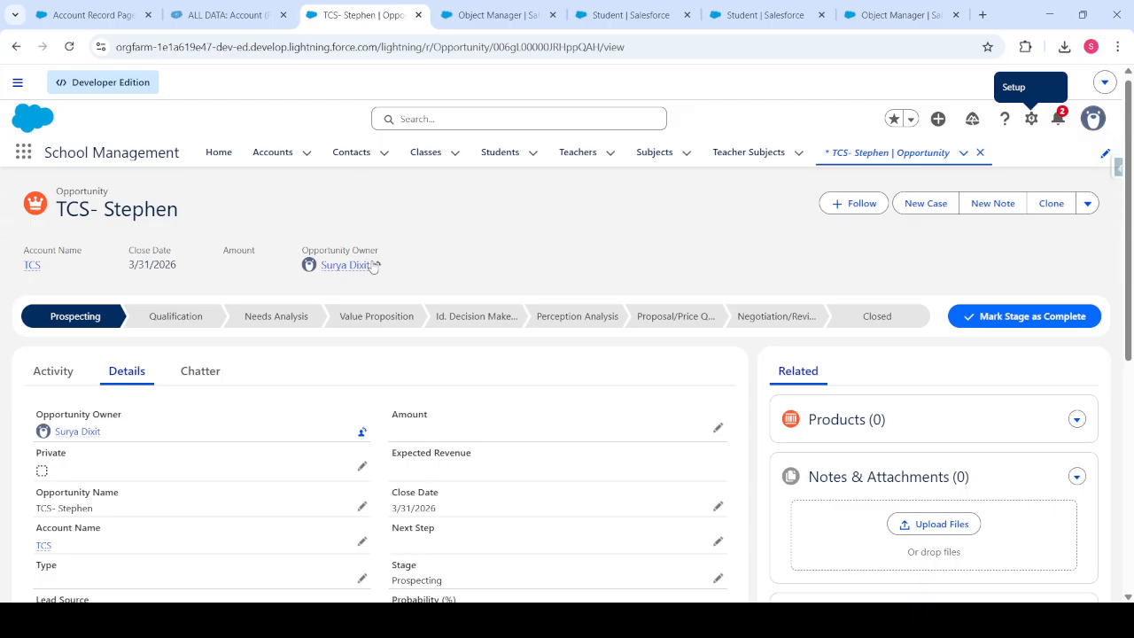
{"action": "left_click", "coordinate": [67, 51]}
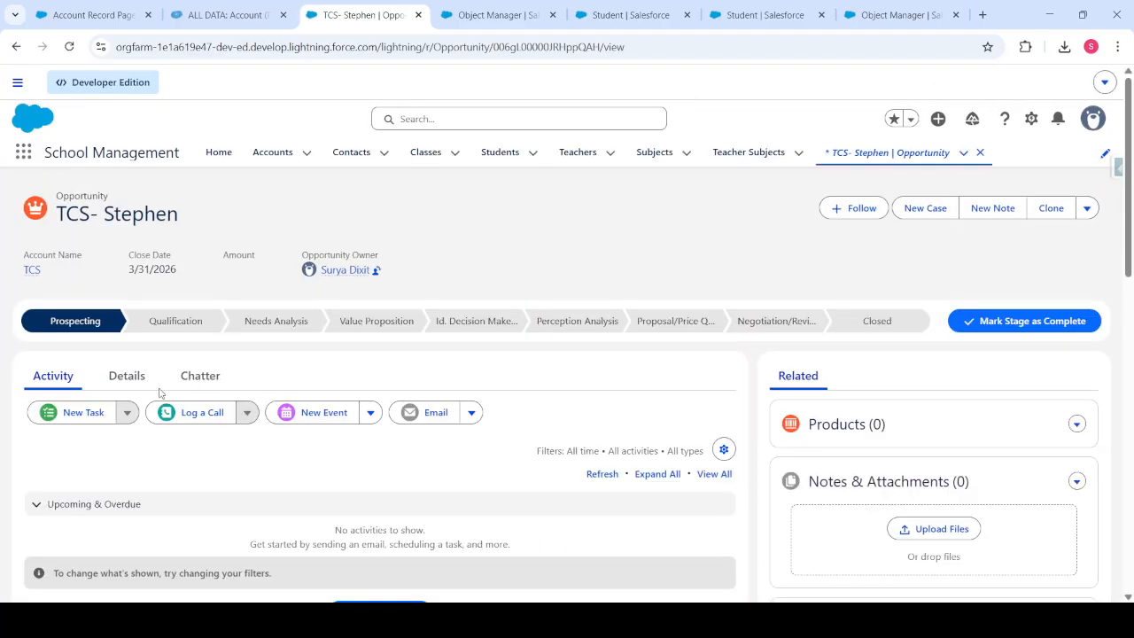
{"action": "left_click", "coordinate": [137, 383]}
{"action": "scroll", "coordinate": [747, 296], "scroll_direction": "down", "scroll_amount": 2}
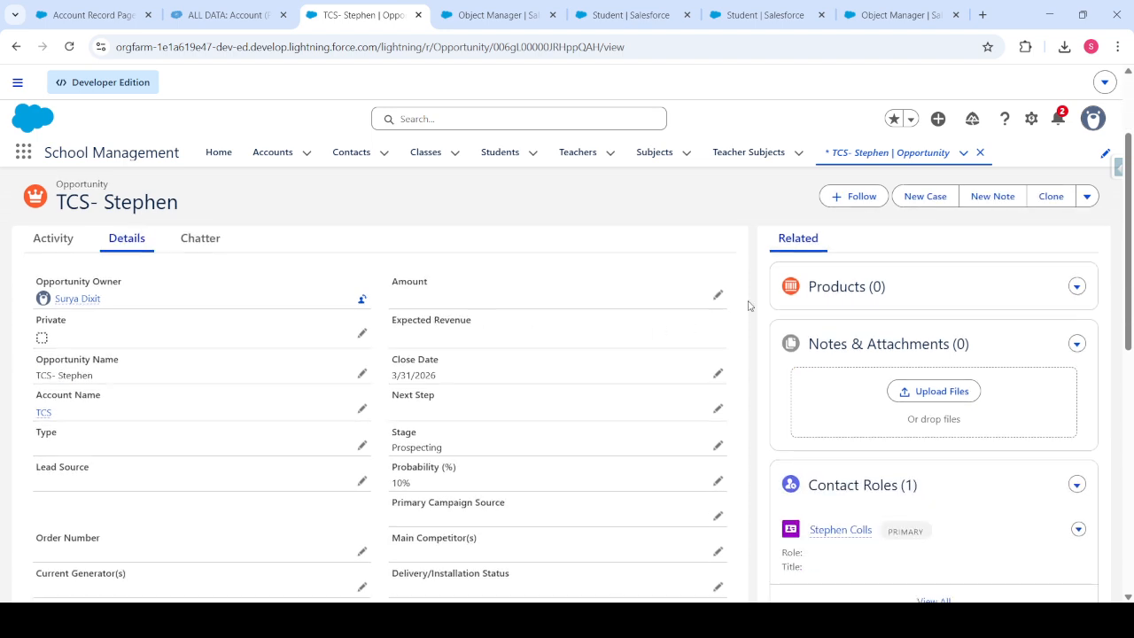
Step: Set the TCS opportunity's Amount to 999, save it and reload the record to check its details
{"action": "left_click", "coordinate": [717, 296]}
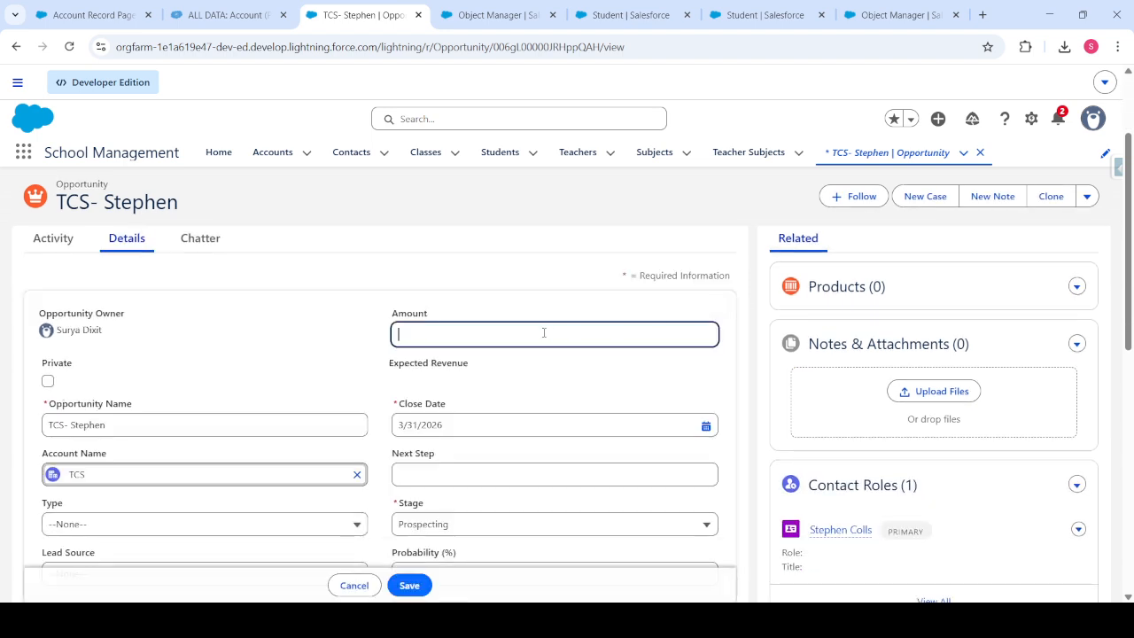
{"action": "type", "text": "999"}
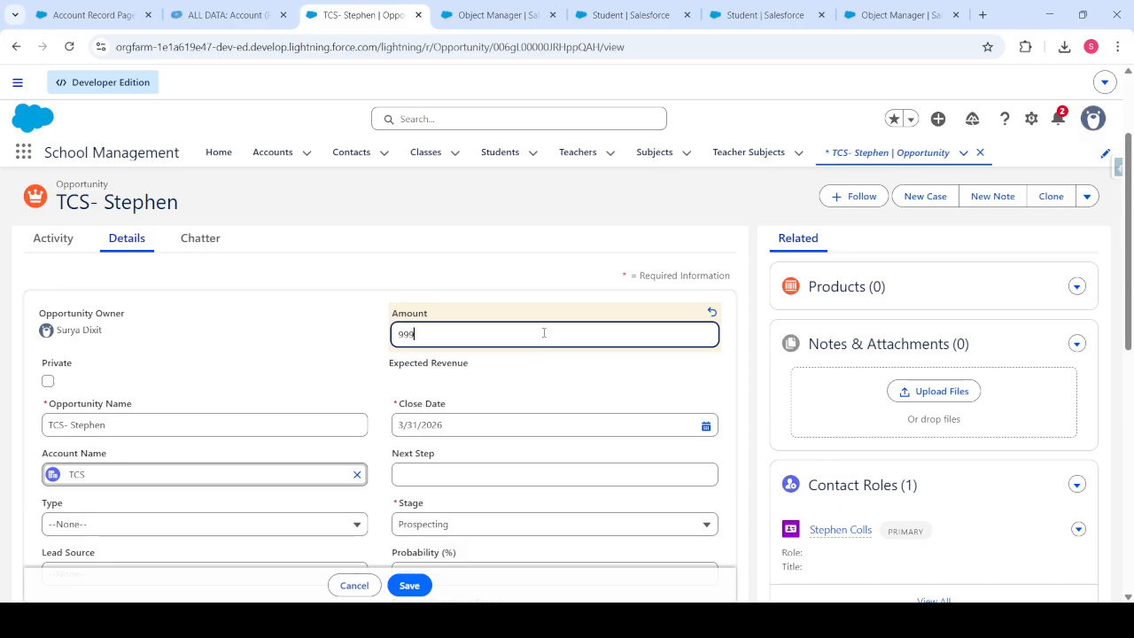
{"action": "left_click", "coordinate": [408, 584]}
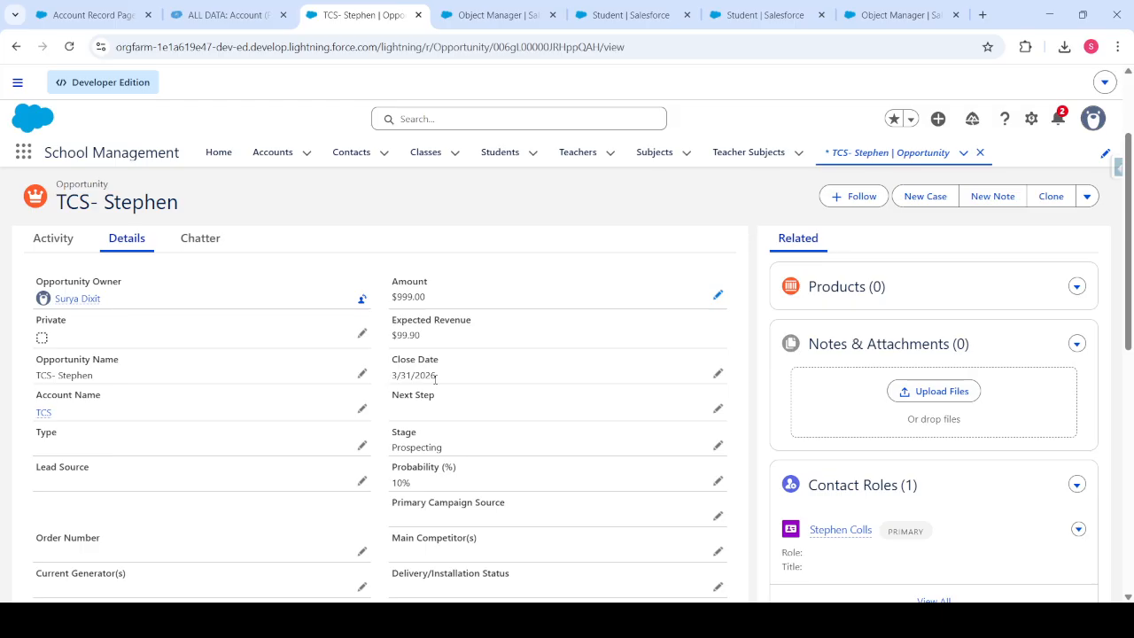
{"action": "left_click", "coordinate": [70, 49]}
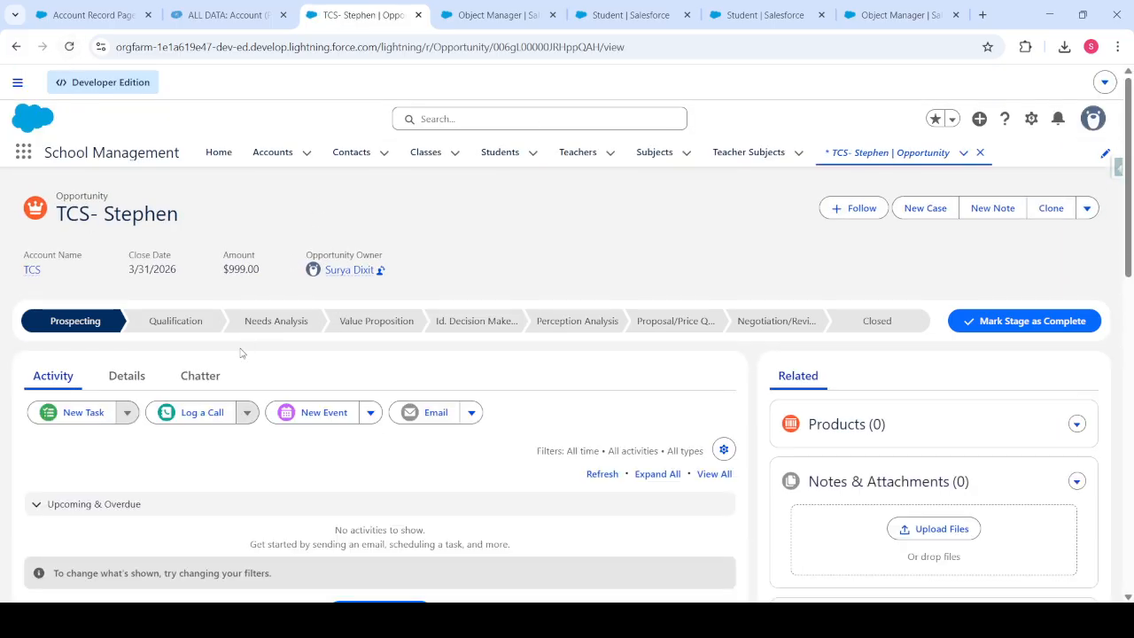
{"action": "left_click", "coordinate": [128, 377]}
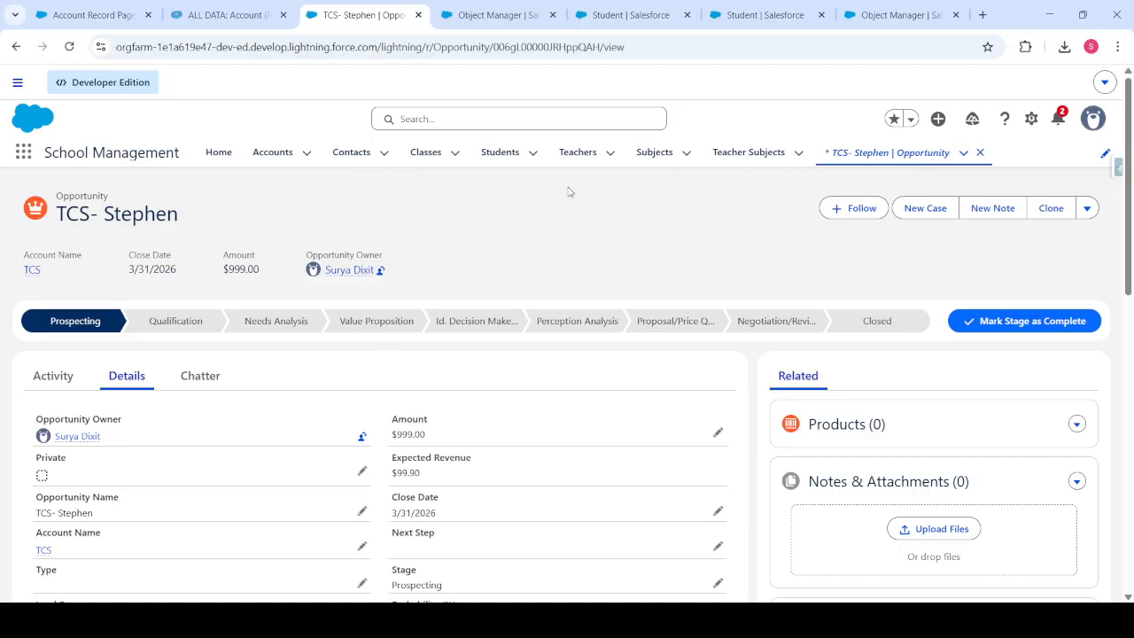
Step: Find the Opportunities list and start a new opportunity record
{"action": "left_click", "coordinate": [24, 154]}
{"action": "type", "text": "op"}
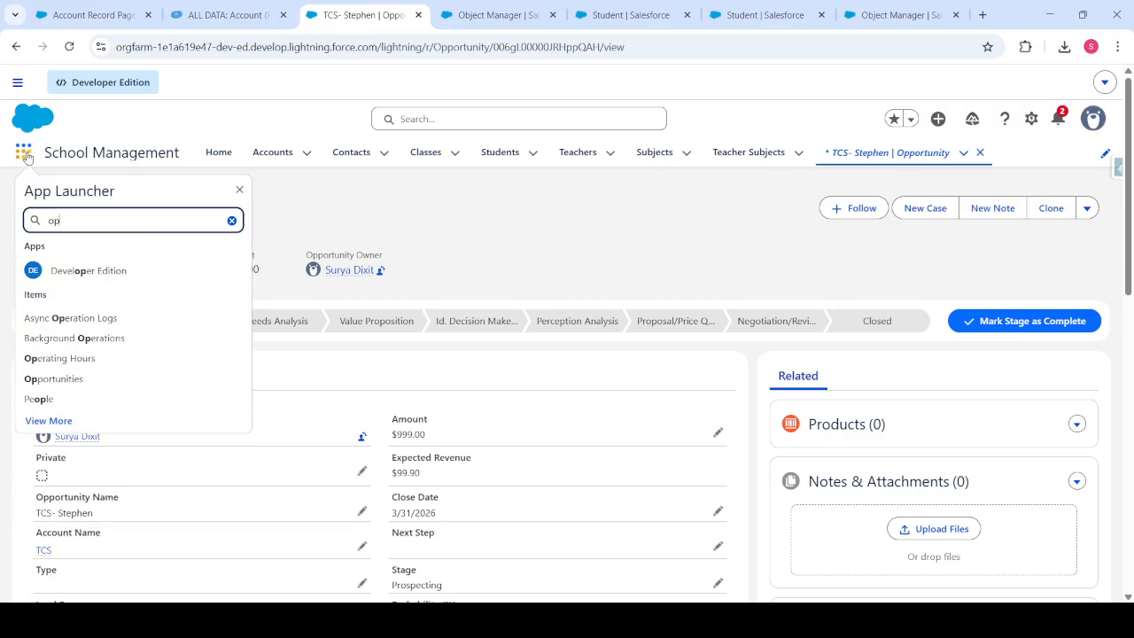
{"action": "type", "text": "p"}
{"action": "left_click", "coordinate": [59, 312]}
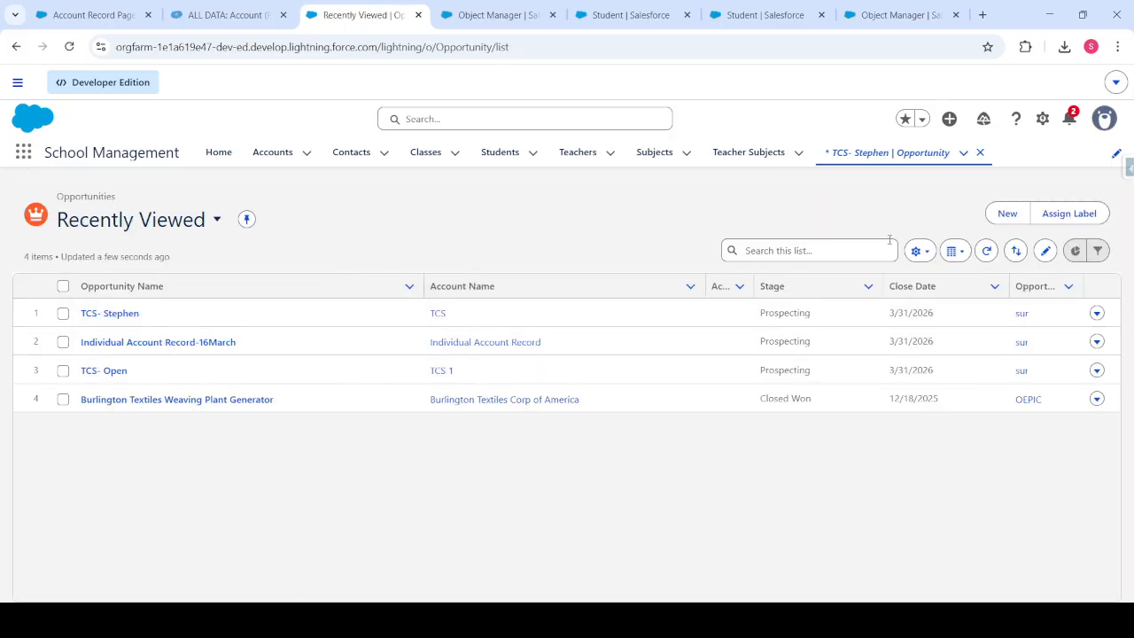
{"action": "left_click", "coordinate": [998, 213]}
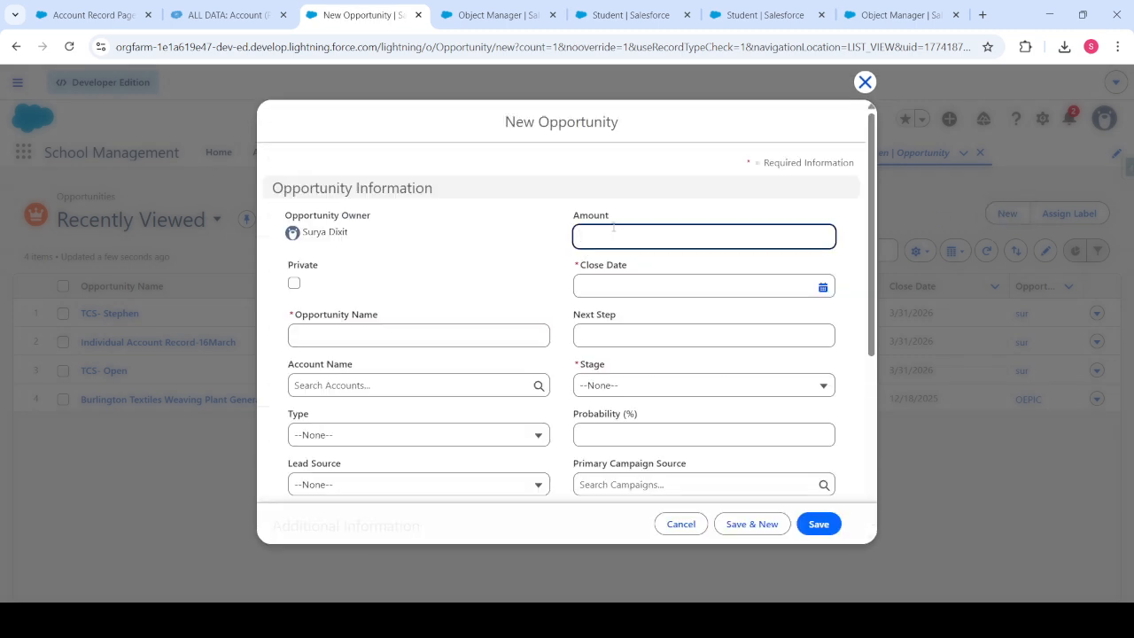
Step: Name the new opportunity Test Validation Rule and set its Close Date to 3/22/2026 and its Amount to 999
{"action": "left_click", "coordinate": [392, 331]}
{"action": "type", "text": "Test Validation"}
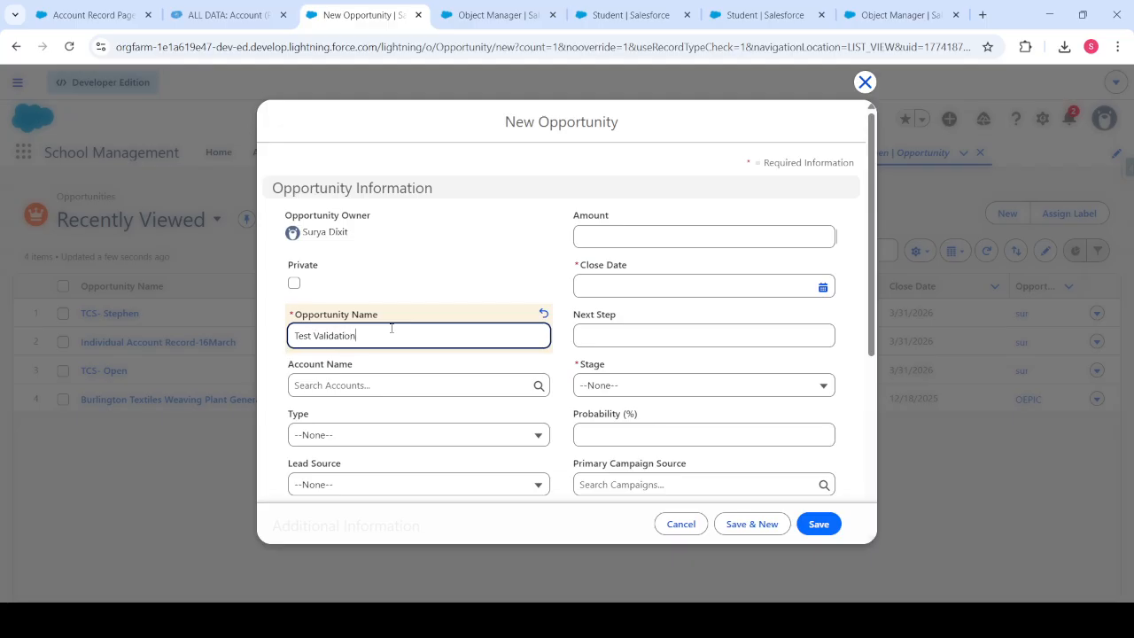
{"action": "type", "text": " Rule"}
{"action": "left_click", "coordinate": [691, 286]}
{"action": "left_click", "coordinate": [637, 458]}
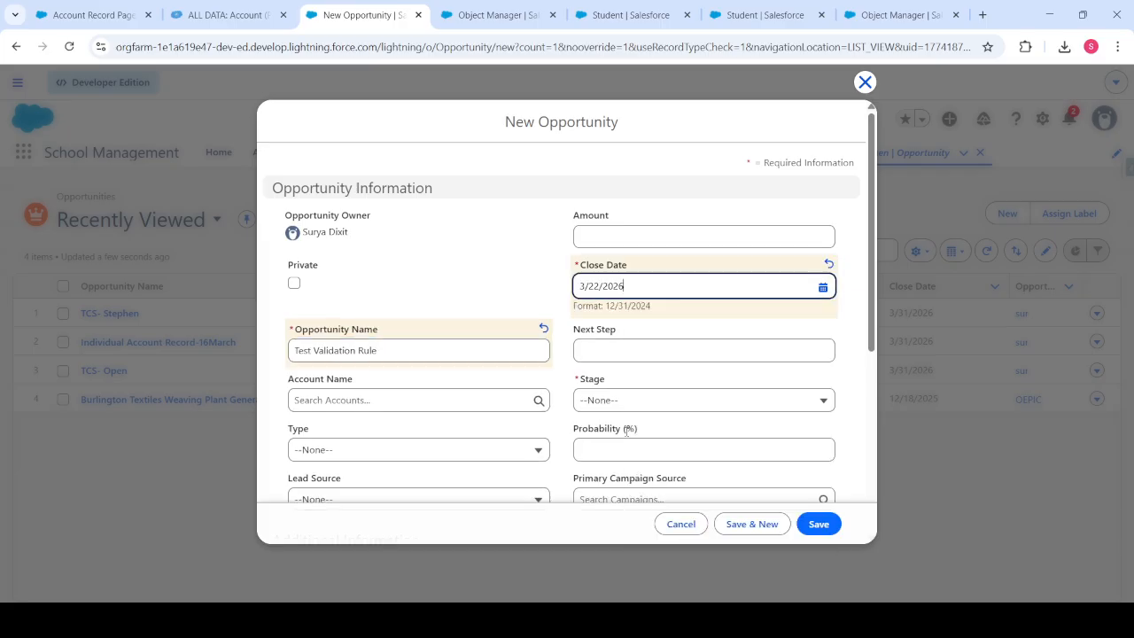
{"action": "left_click", "coordinate": [606, 239]}
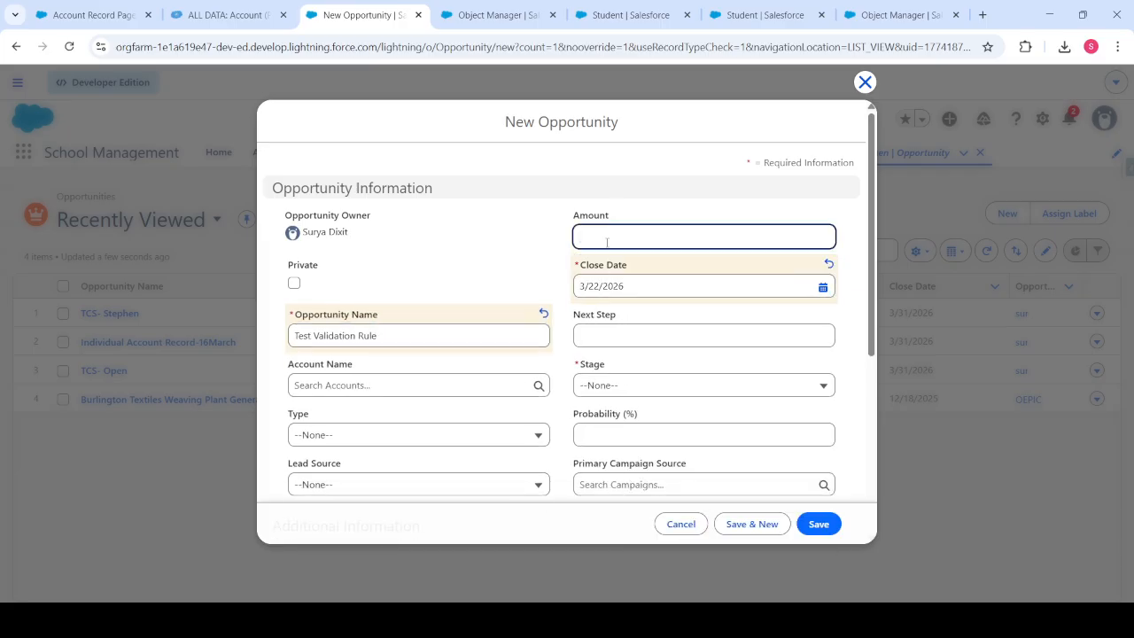
{"action": "type", "text": "999"}
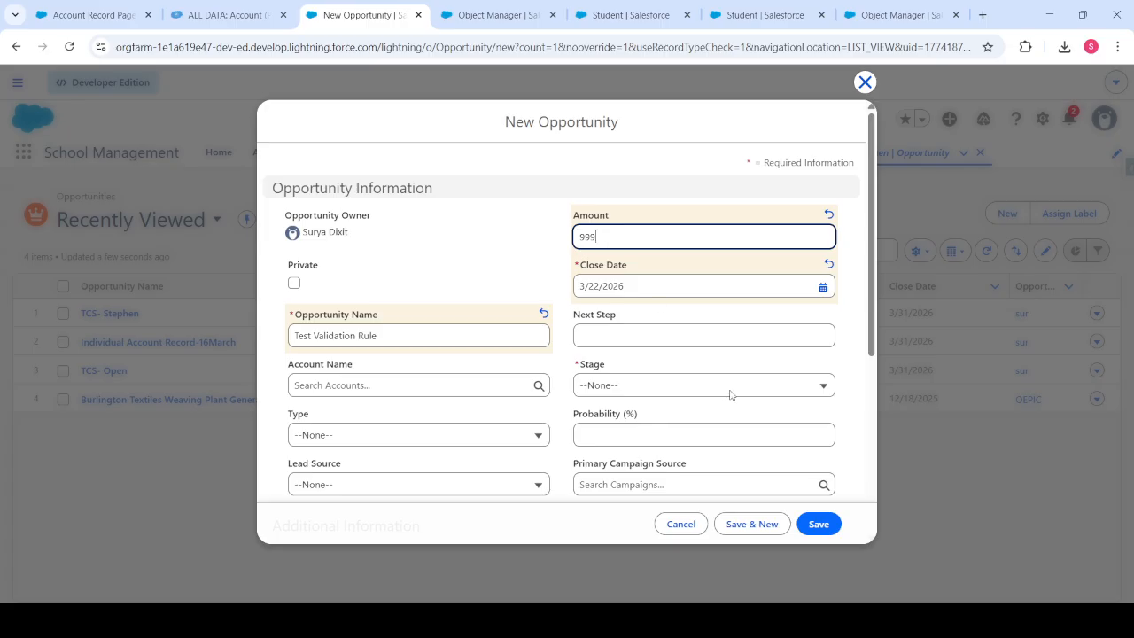
Step: Set the new opportunity's Stage to Prospecting, save the record and show its details
{"action": "left_click", "coordinate": [661, 388]}
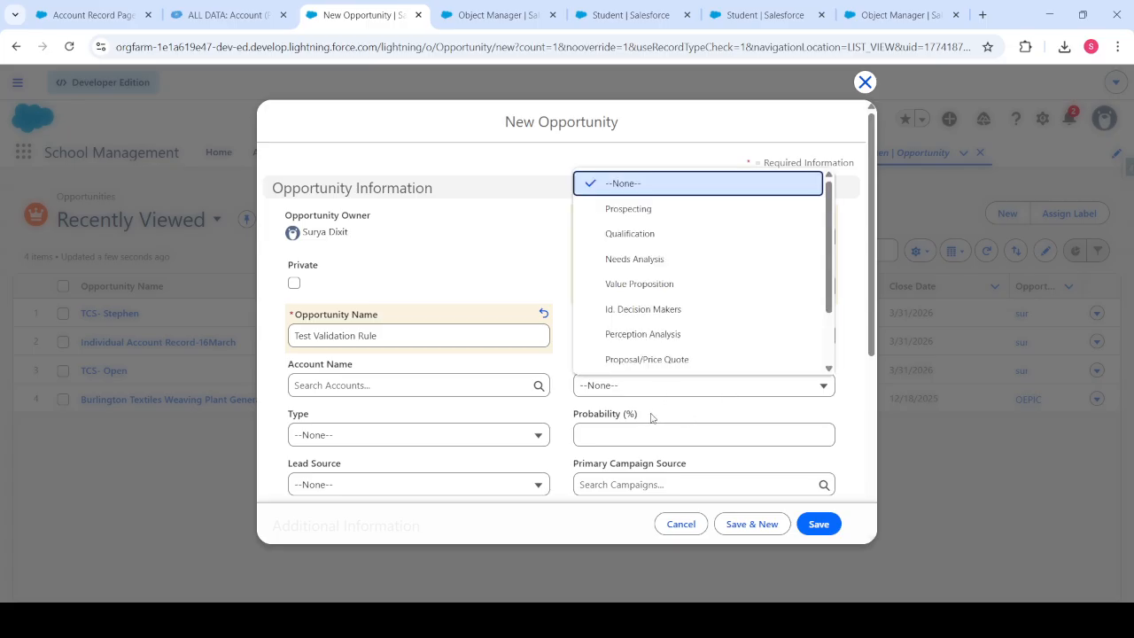
{"action": "left_click", "coordinate": [659, 192]}
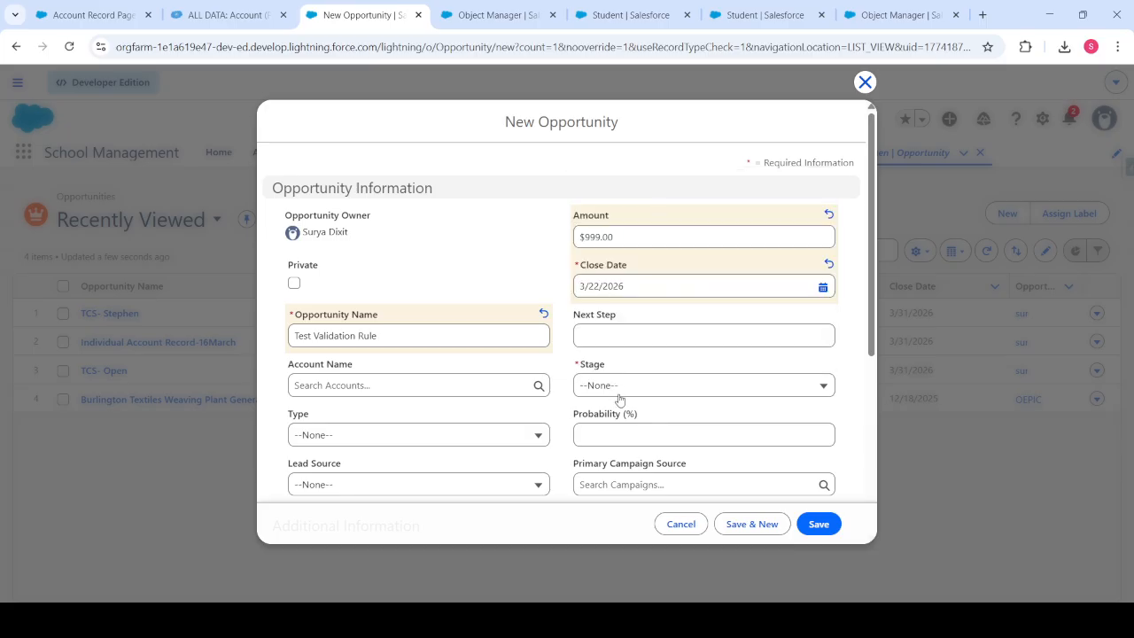
{"action": "left_click", "coordinate": [613, 387]}
{"action": "left_click", "coordinate": [647, 213]}
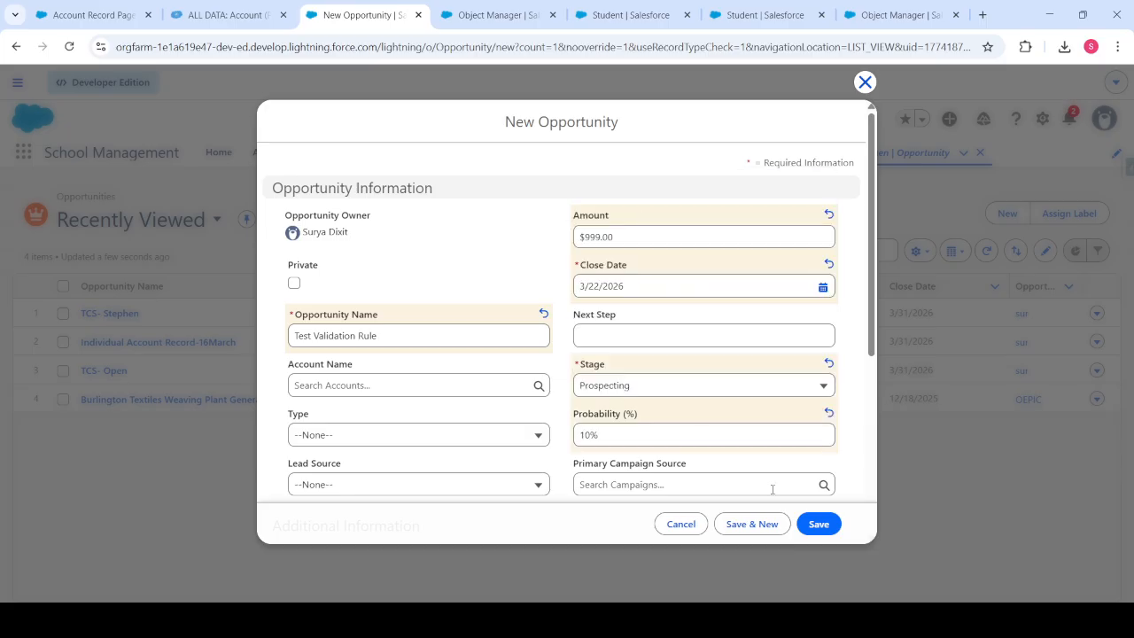
{"action": "left_click", "coordinate": [819, 529]}
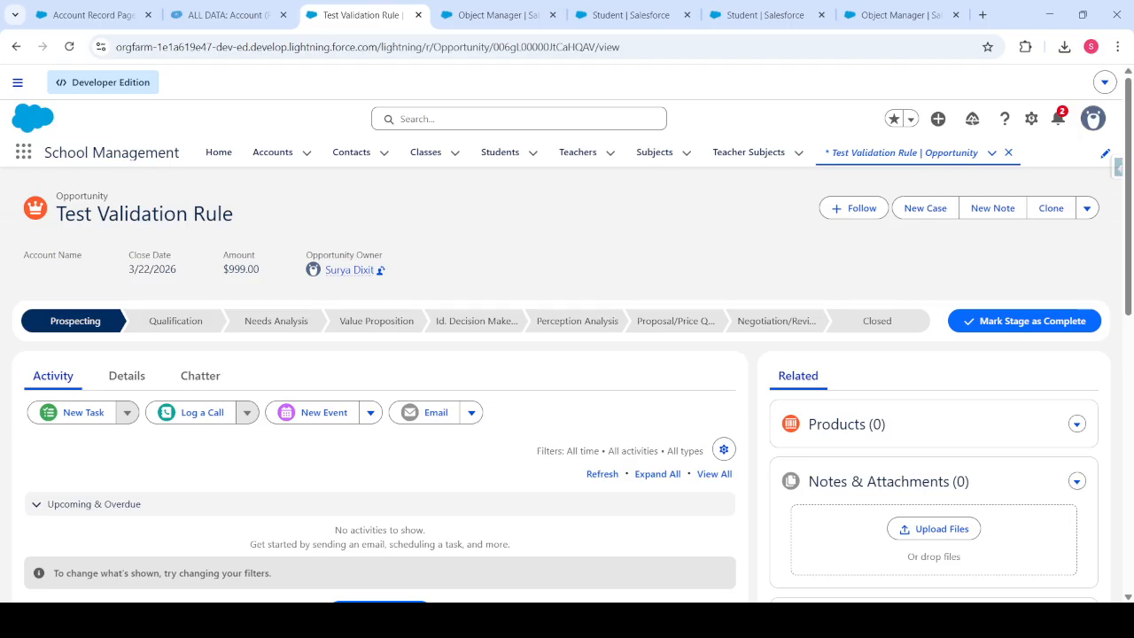
{"action": "left_click", "coordinate": [126, 375]}
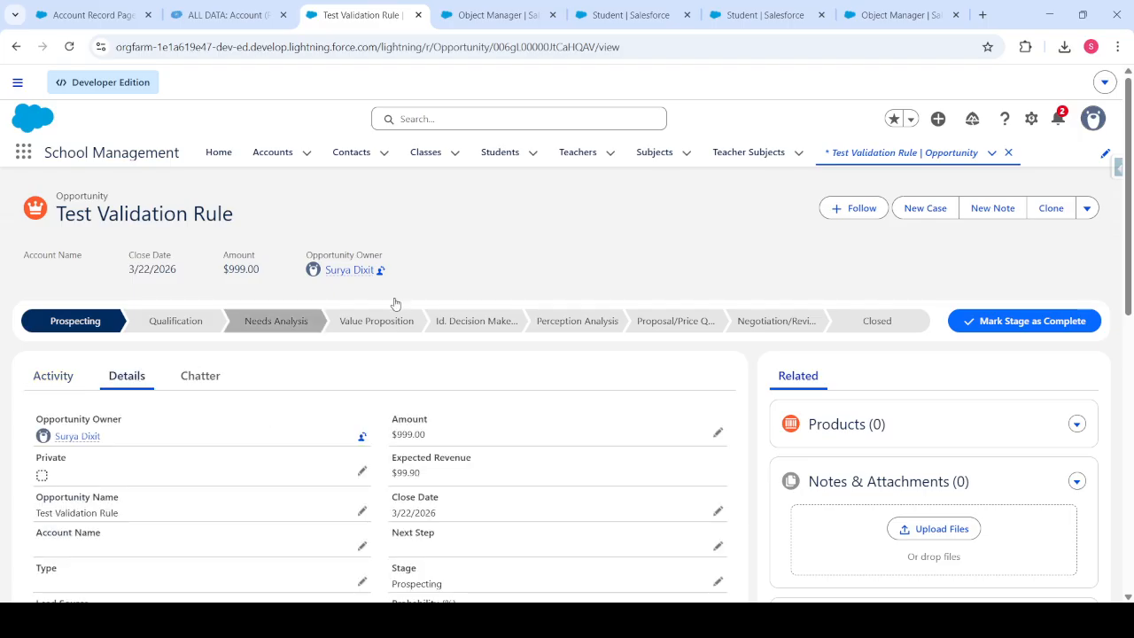
Step: Look through the Student fields, the blank Student validation rule form and the saved Opportunity validation rule
{"action": "left_click", "coordinate": [740, 17]}
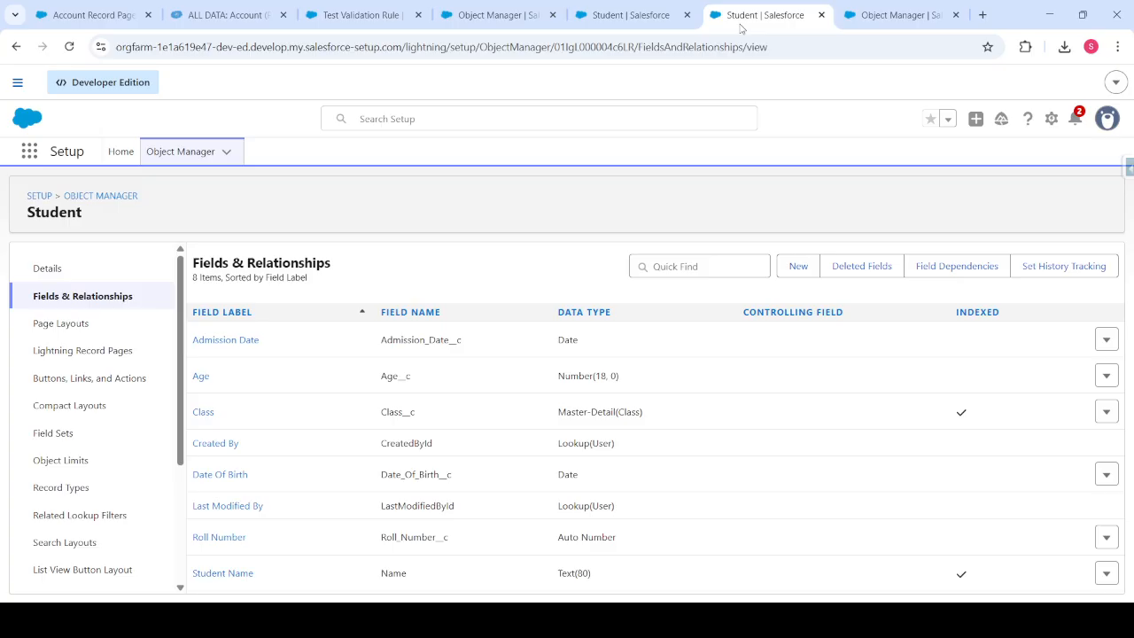
{"action": "left_click", "coordinate": [642, 29]}
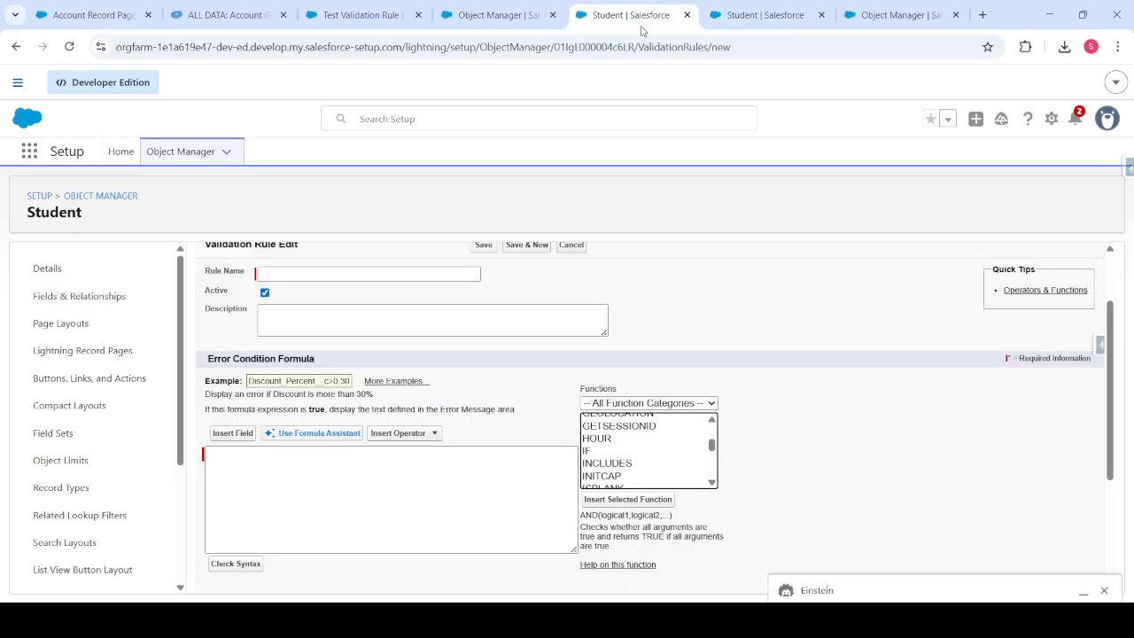
{"action": "scroll", "coordinate": [456, 435], "scroll_direction": "down", "scroll_amount": 3}
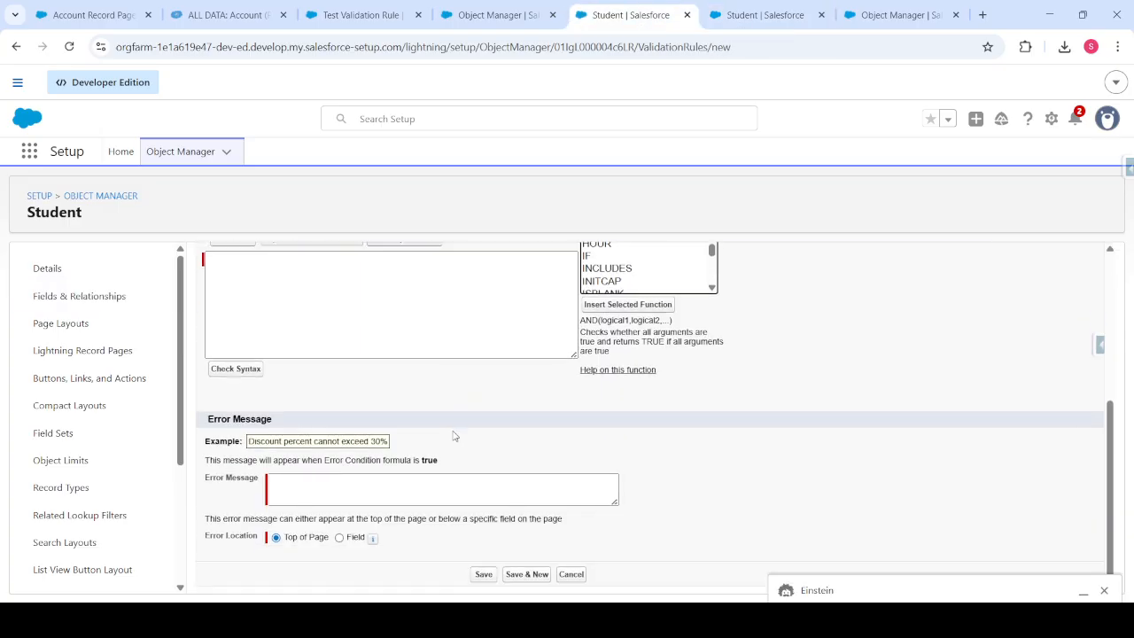
{"action": "scroll", "coordinate": [454, 435], "scroll_direction": "up", "scroll_amount": 5}
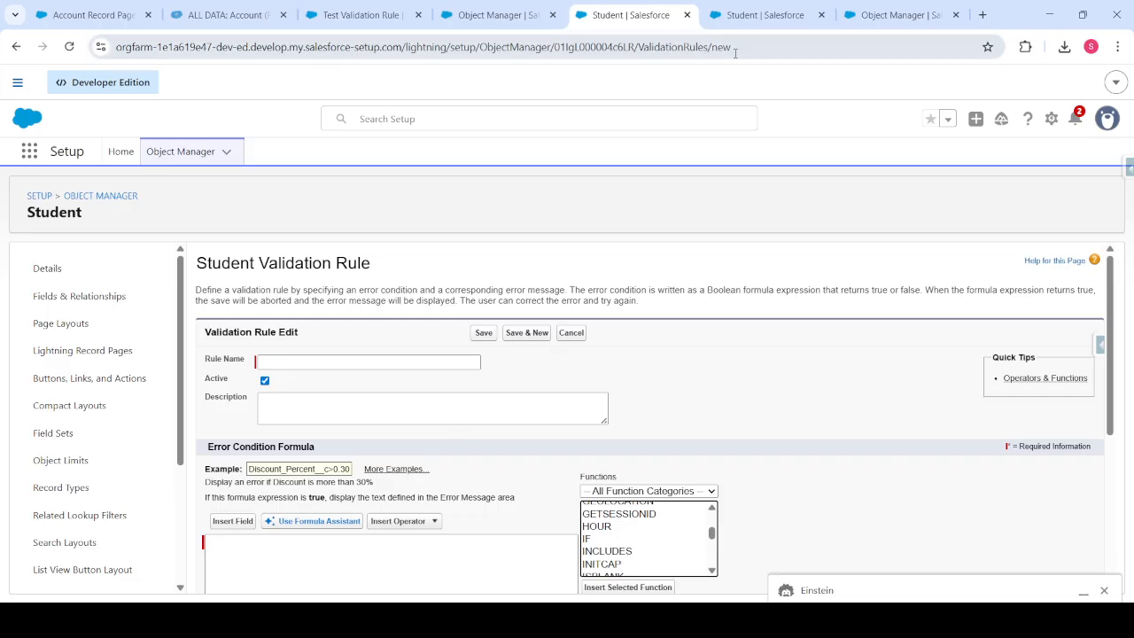
{"action": "left_click", "coordinate": [765, 15]}
{"action": "left_click", "coordinate": [496, 15]}
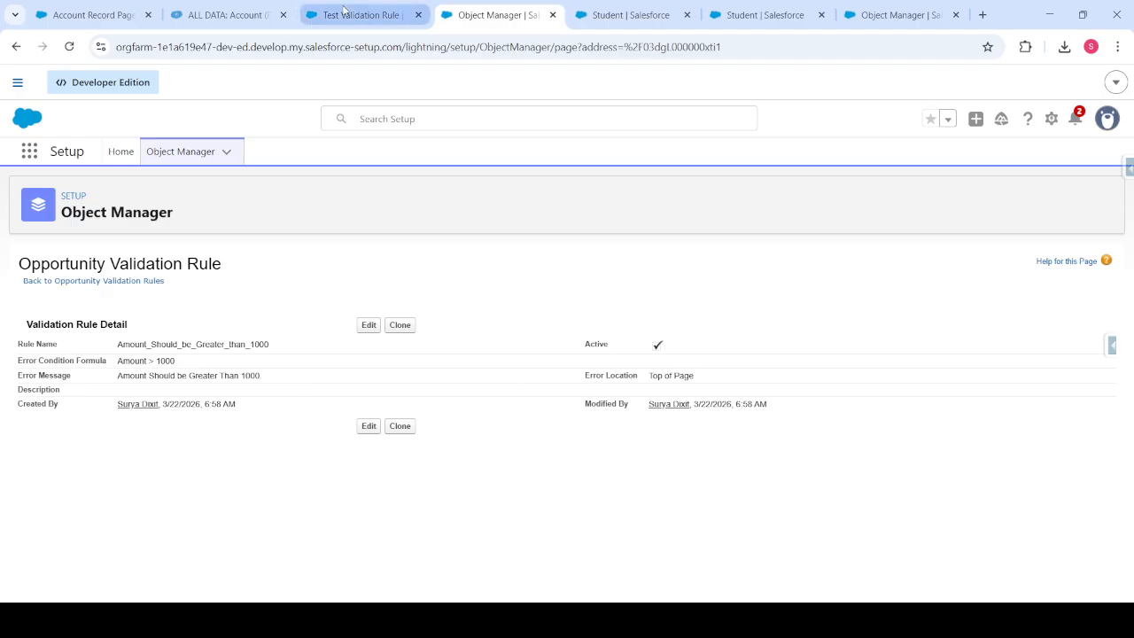
Step: Return to the Test Validation Rule opportunity and reload it, with the browser's developer tools open for the final reload
{"action": "left_click", "coordinate": [368, 15]}
{"action": "left_click", "coordinate": [70, 51]}
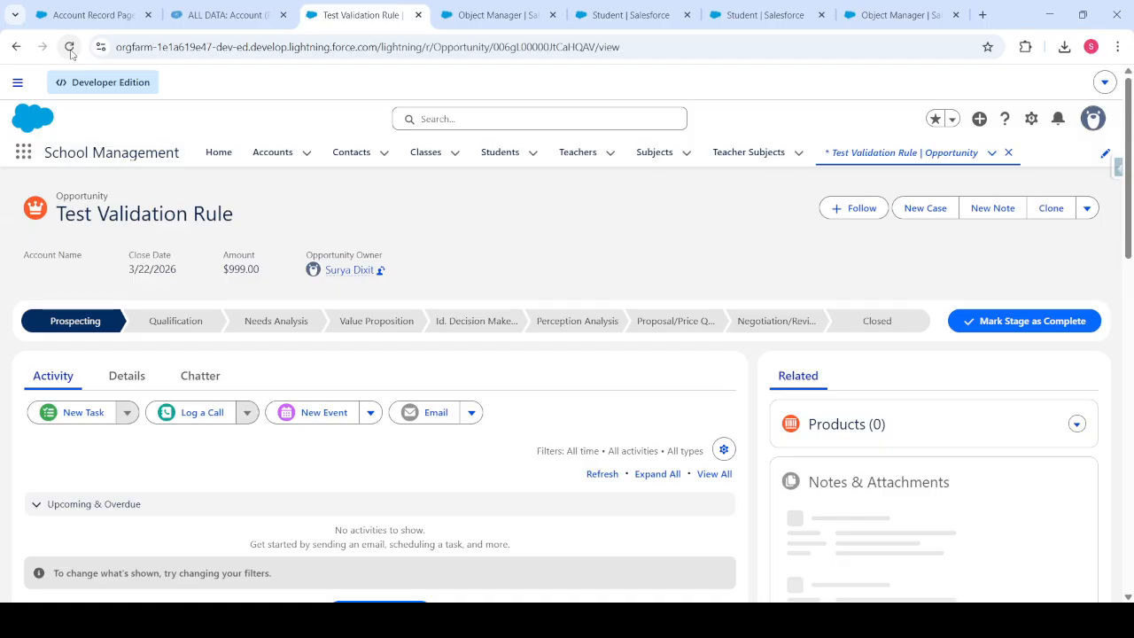
{"action": "left_click", "coordinate": [70, 49]}
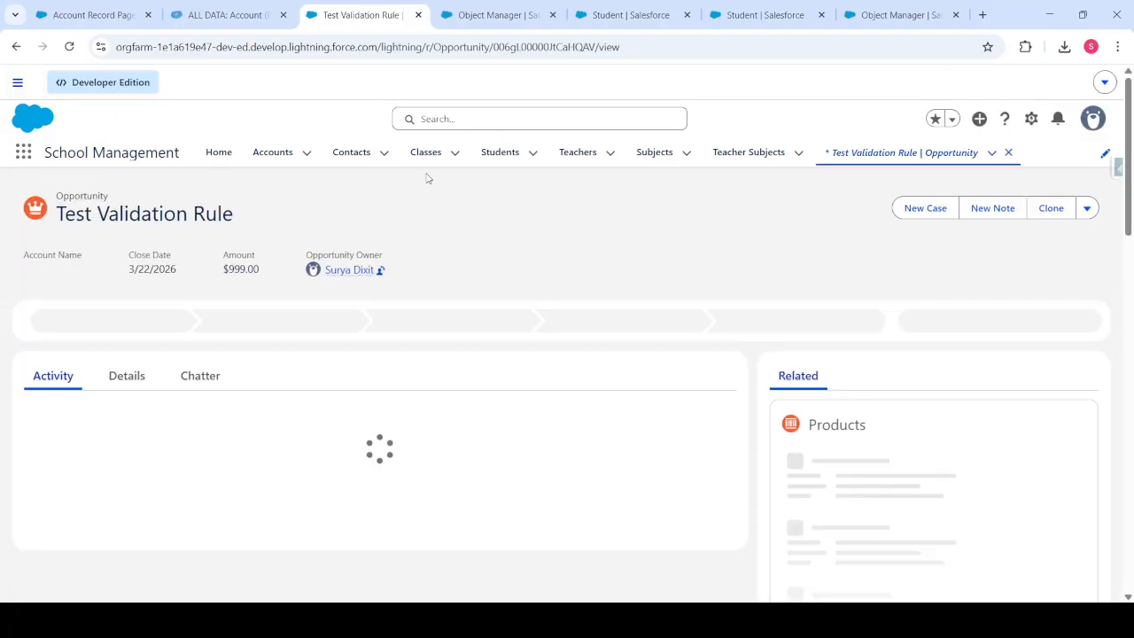
{"action": "key", "text": "F12"}
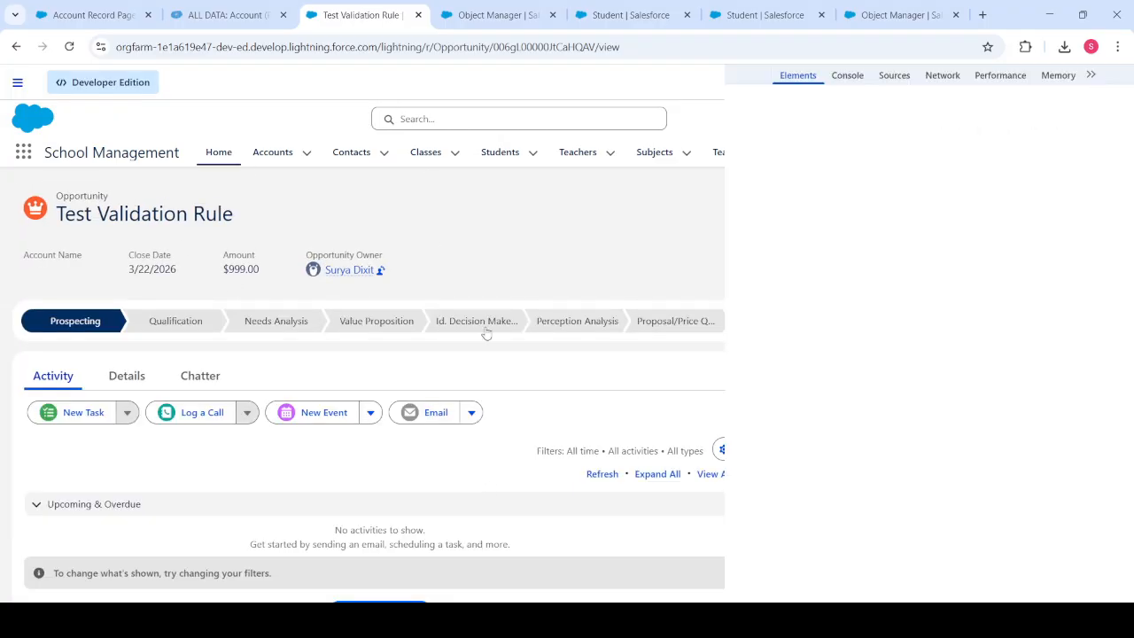
{"action": "left_click", "coordinate": [68, 47]}
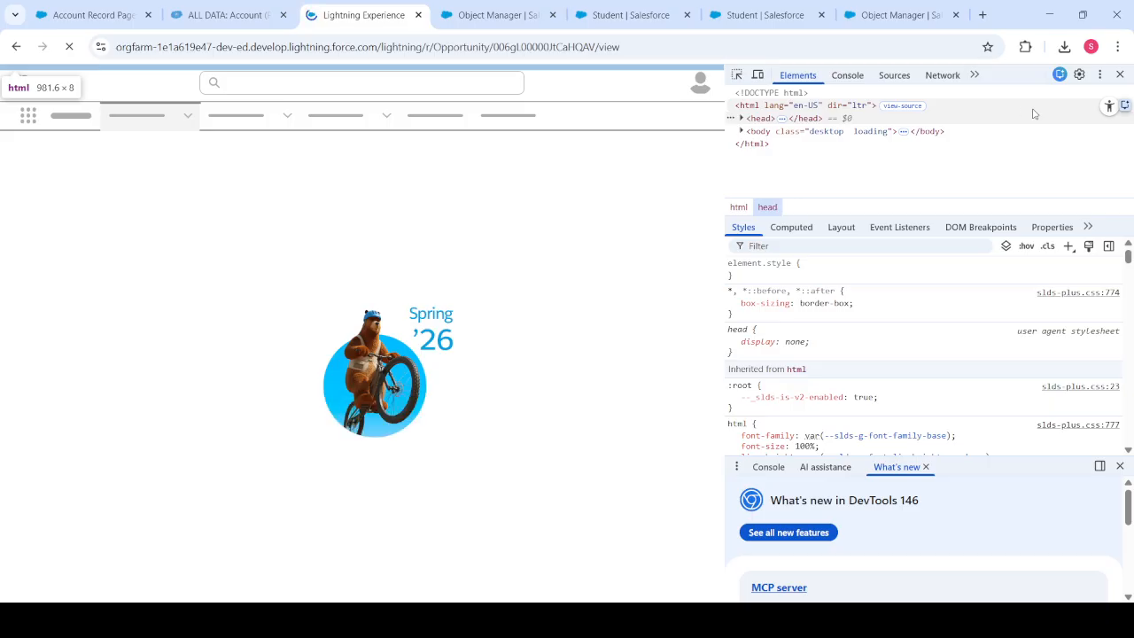
Step: Change the Opportunity validation rule's error condition formula to Amount < 1000, check its syntax and save the rule
{"action": "left_click", "coordinate": [492, 29]}
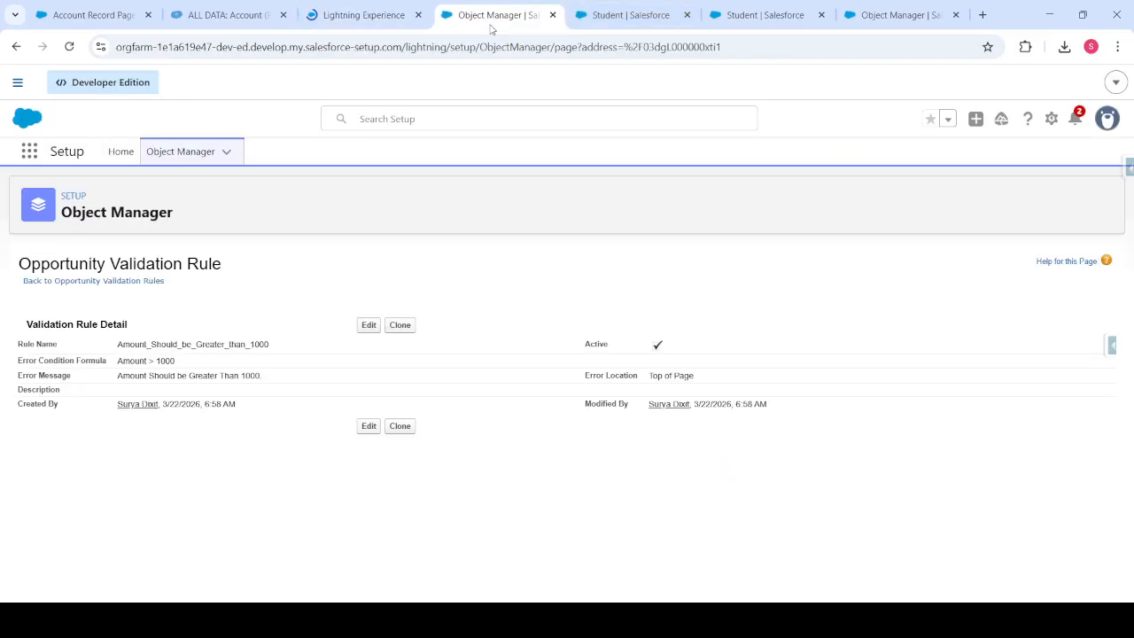
{"action": "left_click", "coordinate": [368, 325]}
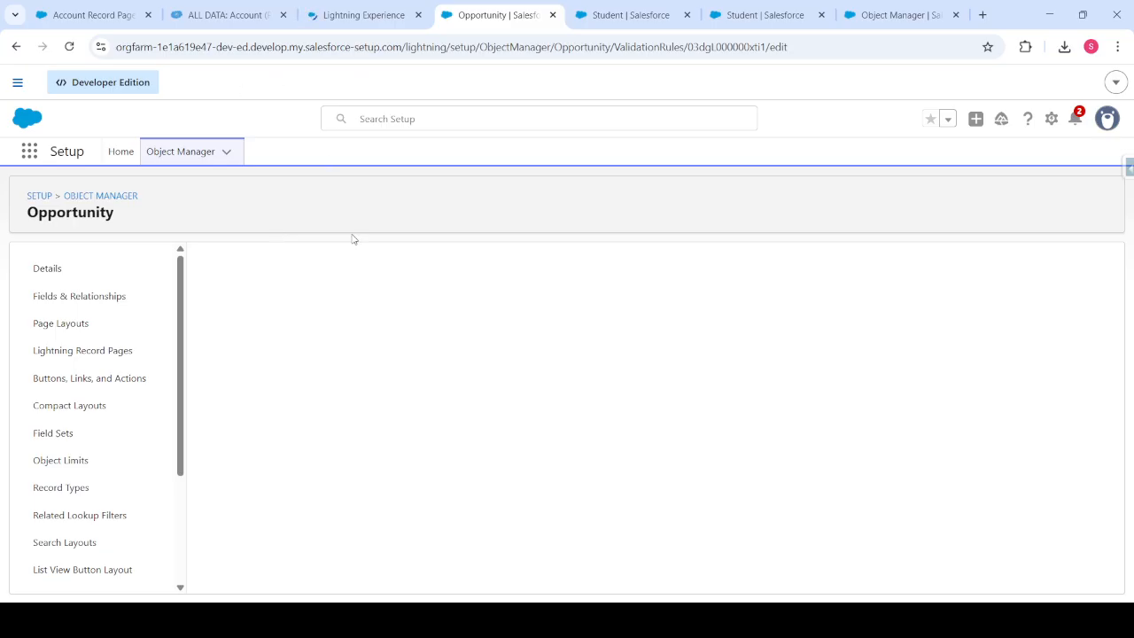
{"action": "left_click", "coordinate": [337, 17]}
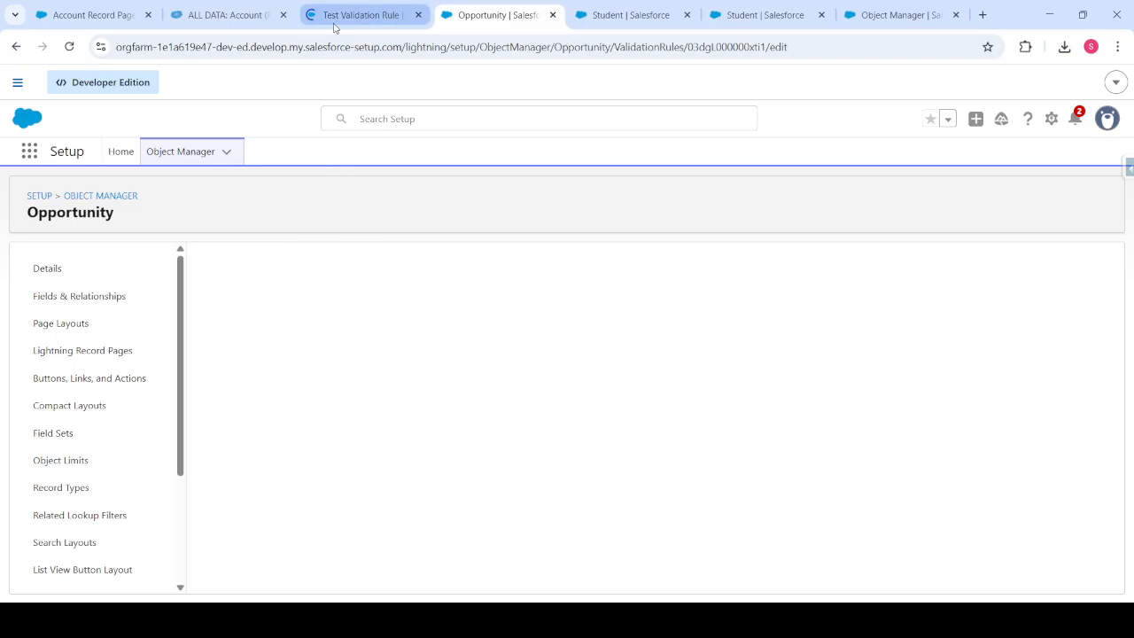
{"action": "left_click", "coordinate": [469, 18]}
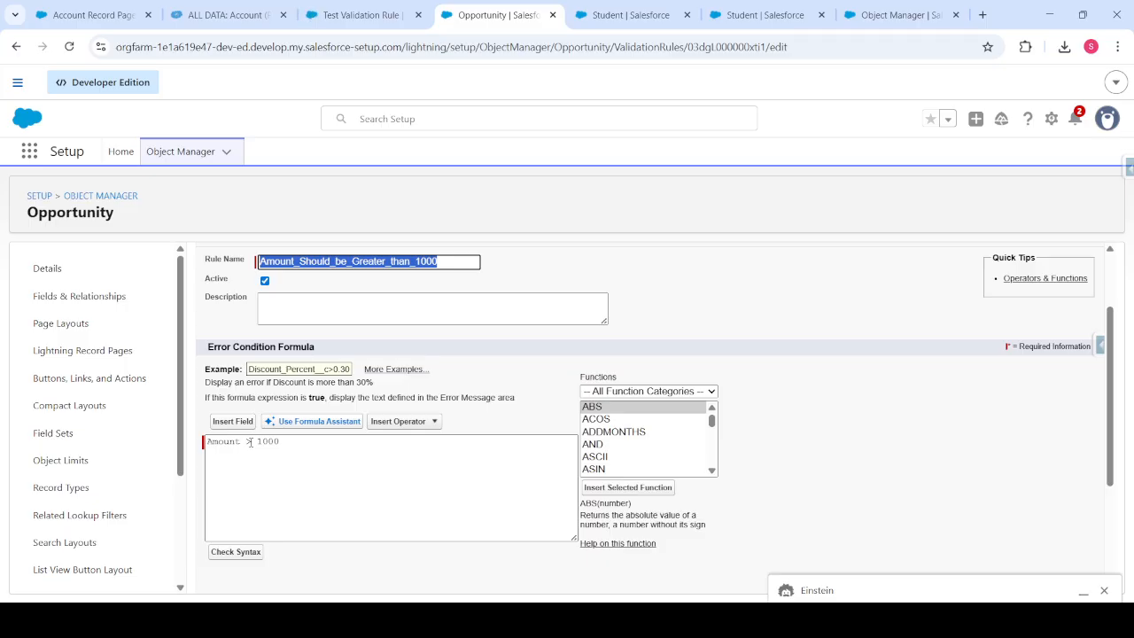
{"action": "scroll", "coordinate": [264, 498], "scroll_direction": "down", "scroll_amount": 2}
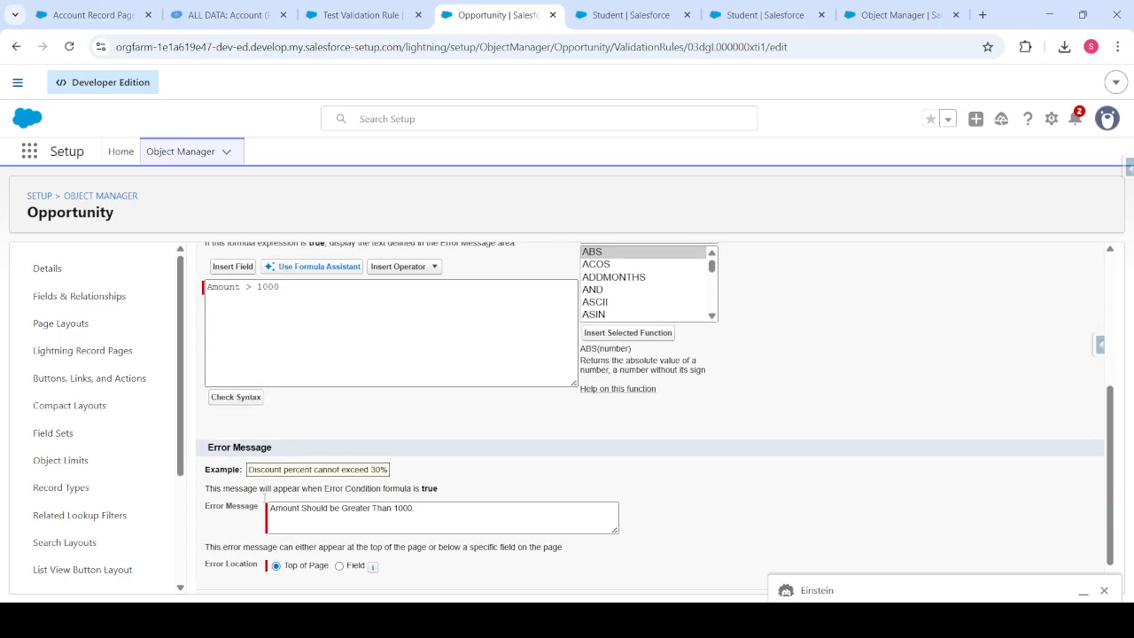
{"action": "left_click", "coordinate": [252, 285]}
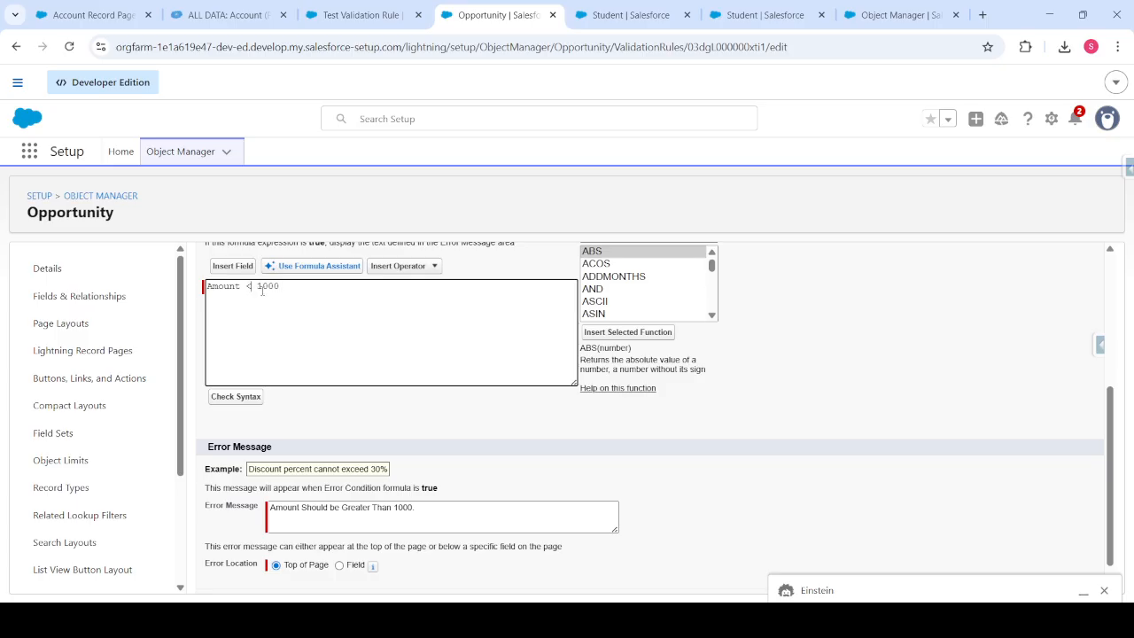
{"action": "left_click", "coordinate": [240, 400]}
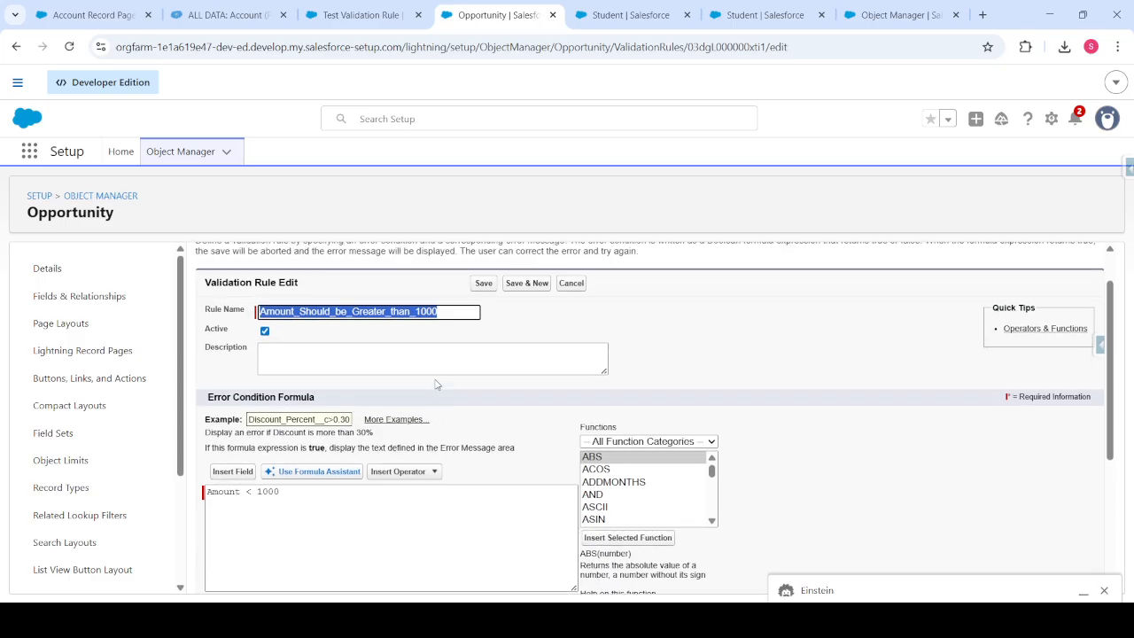
{"action": "left_click", "coordinate": [483, 283]}
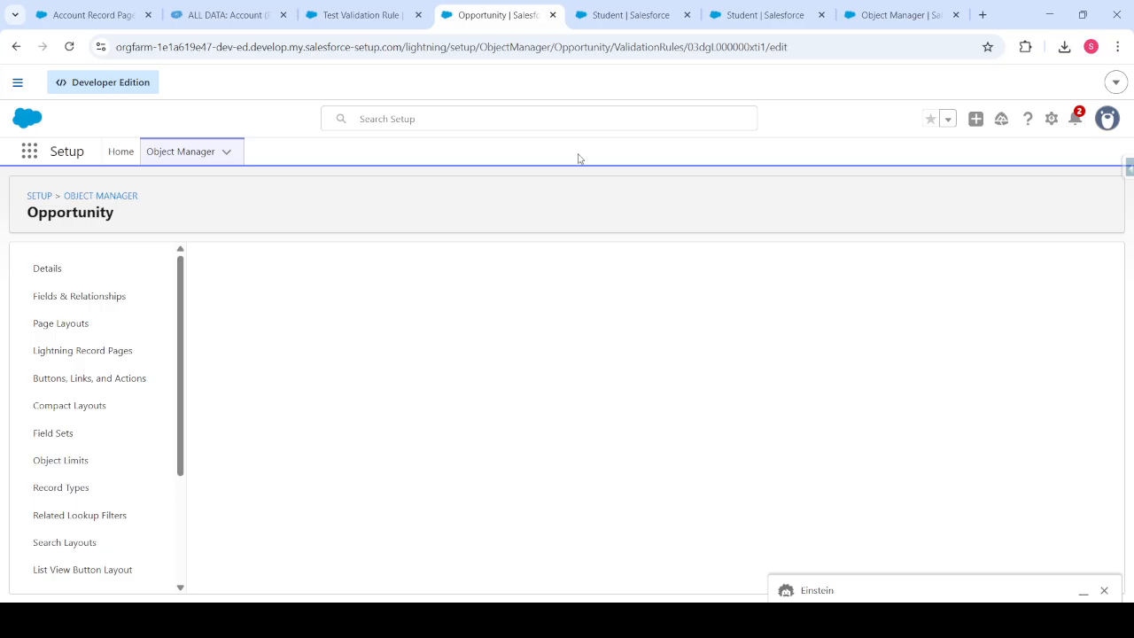
Step: Return to the Test Validation Rule opportunity, show its details and close the browser's developer tools
{"action": "left_click", "coordinate": [372, 15]}
{"action": "left_click", "coordinate": [487, 15]}
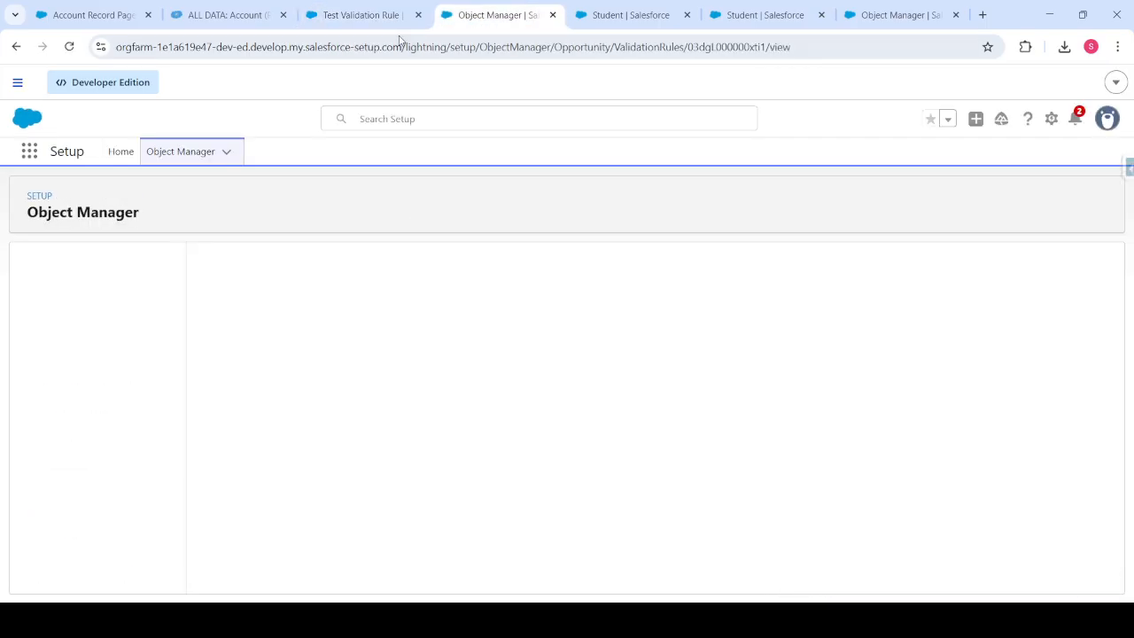
{"action": "left_click", "coordinate": [357, 15]}
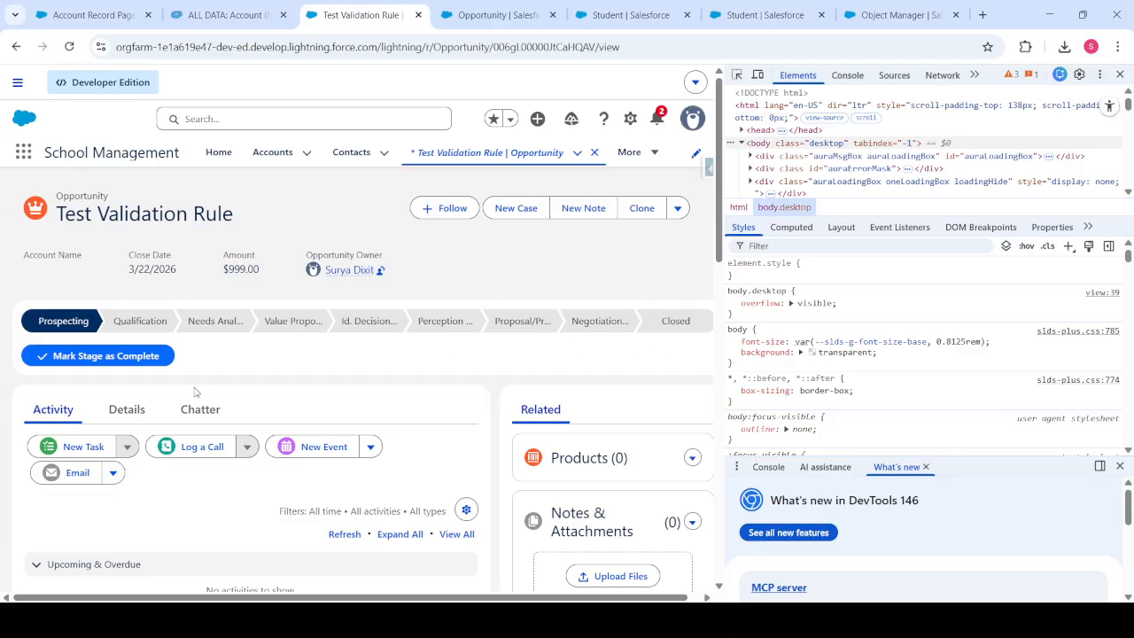
{"action": "left_click", "coordinate": [127, 411]}
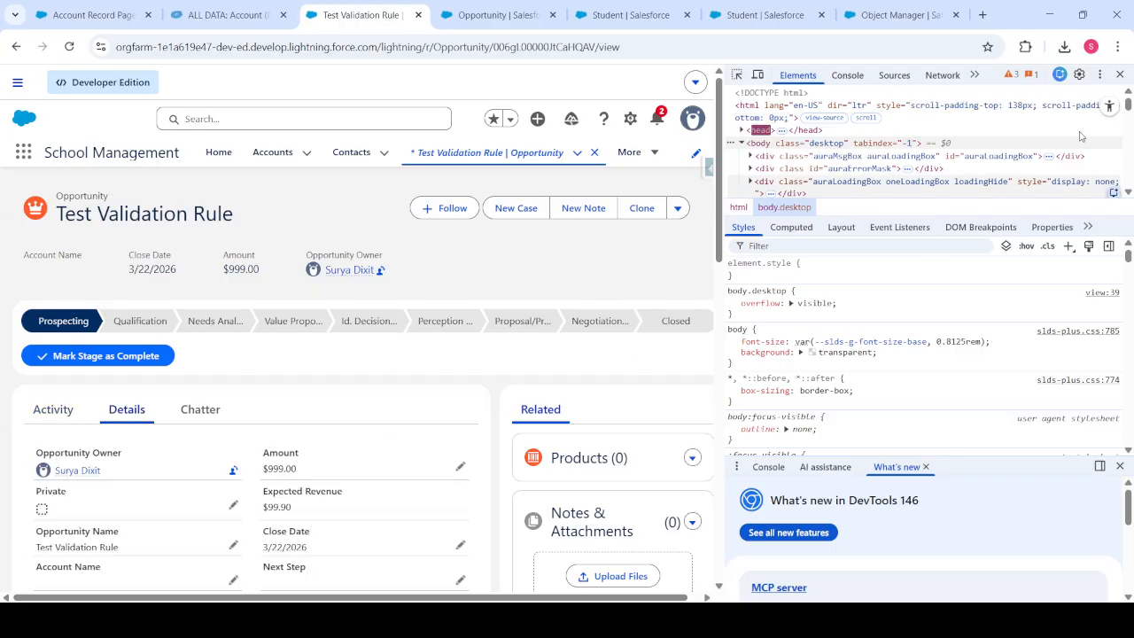
{"action": "left_click", "coordinate": [1121, 77]}
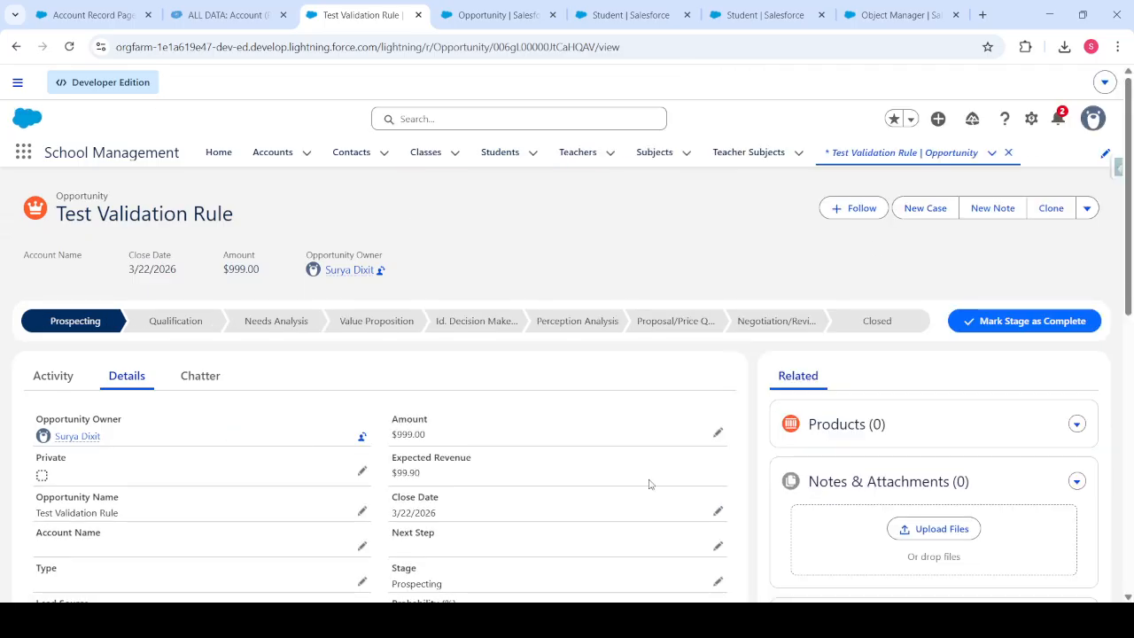
Step: Try to save the Test Validation Rule opportunity with its Amount set to 998
{"action": "left_click", "coordinate": [717, 433]}
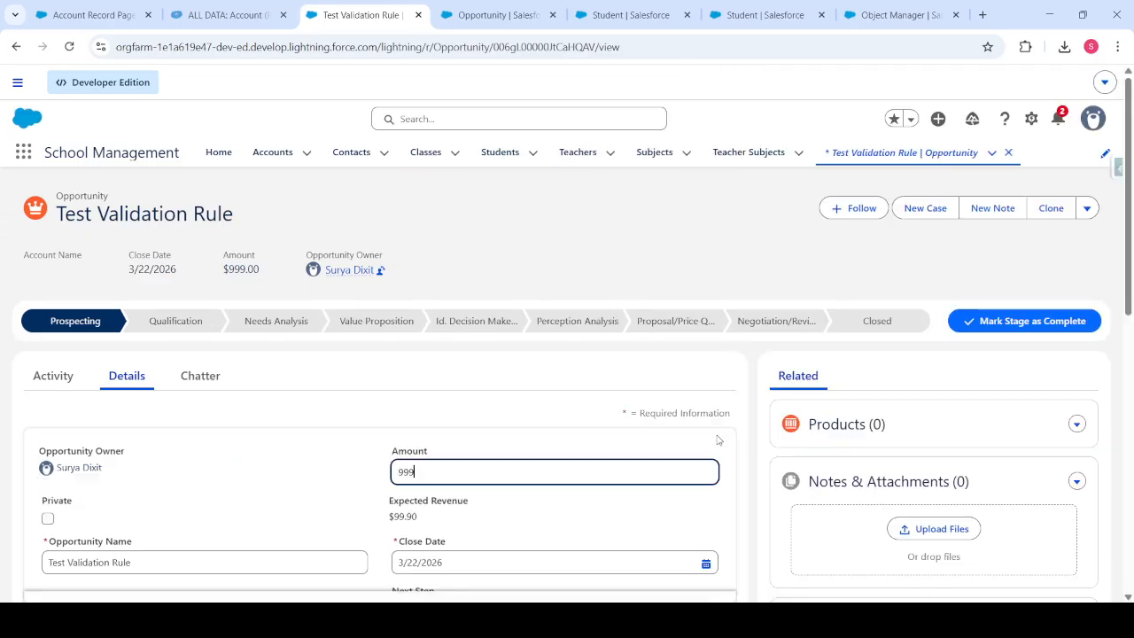
{"action": "key", "text": "BackSpace"}
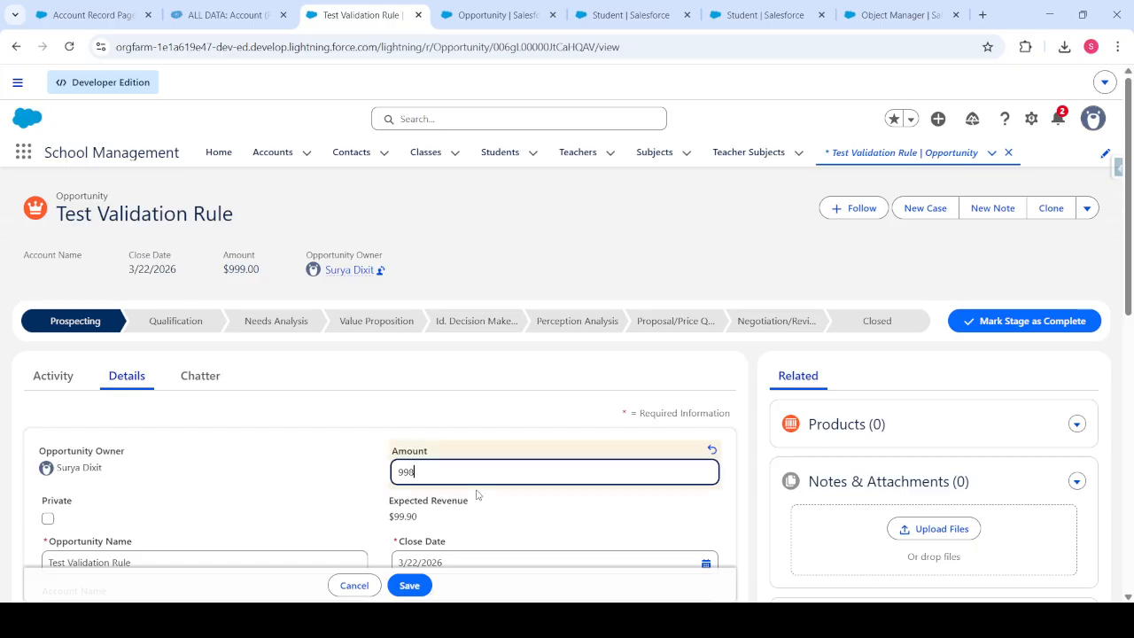
{"action": "type", "text": "8"}
{"action": "scroll", "coordinate": [413, 479], "scroll_direction": "down", "scroll_amount": 1}
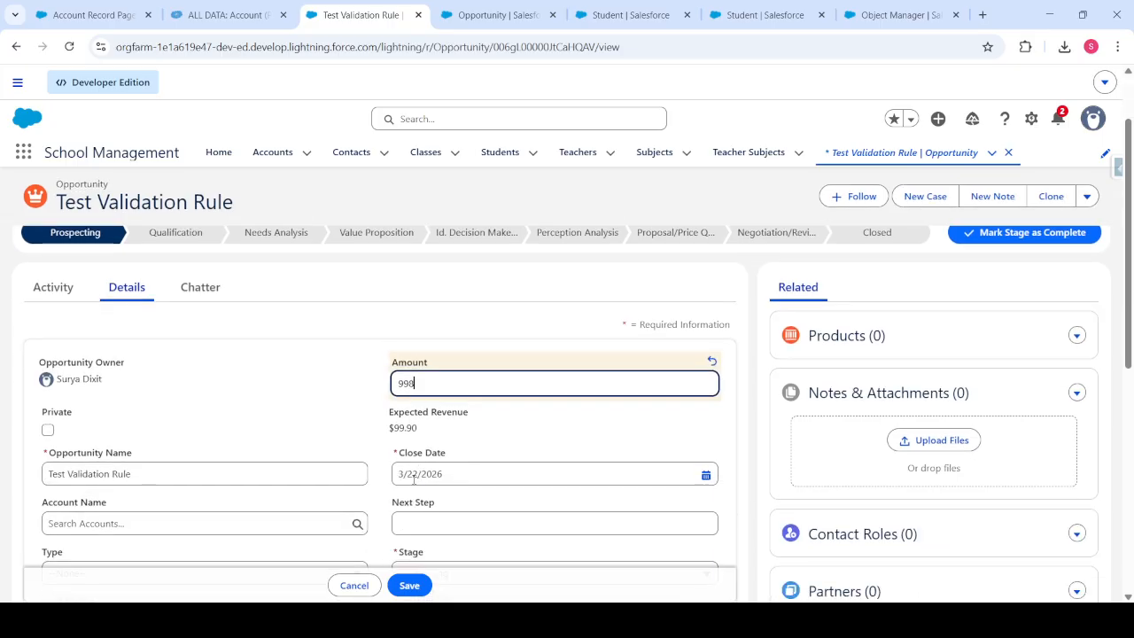
{"action": "scroll", "coordinate": [414, 483], "scroll_direction": "down", "scroll_amount": 1}
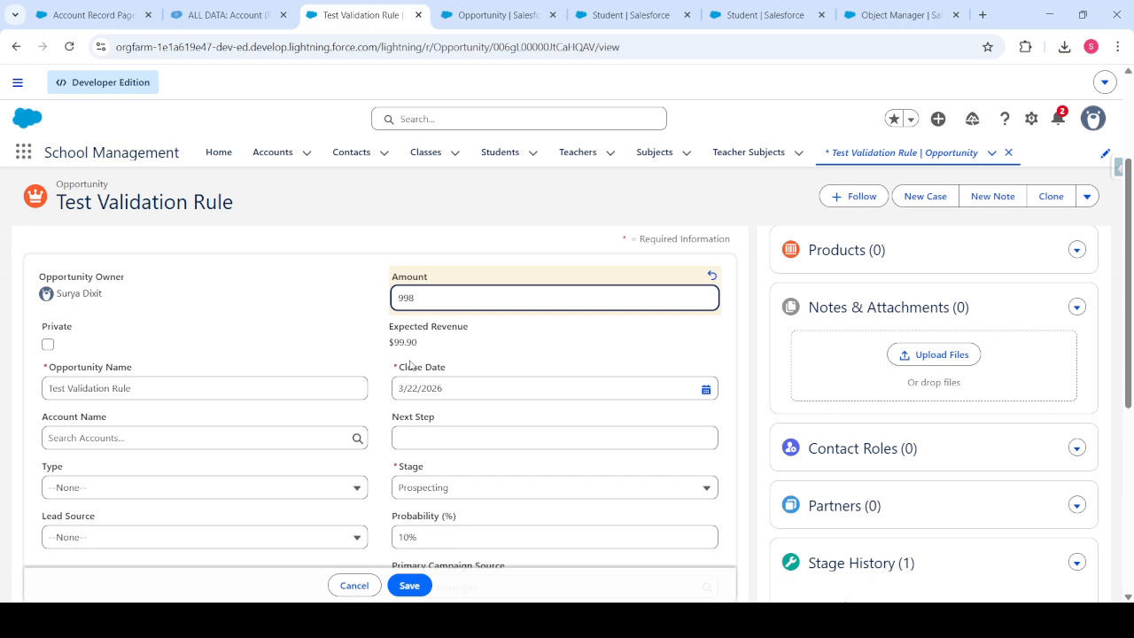
{"action": "left_click", "coordinate": [406, 584]}
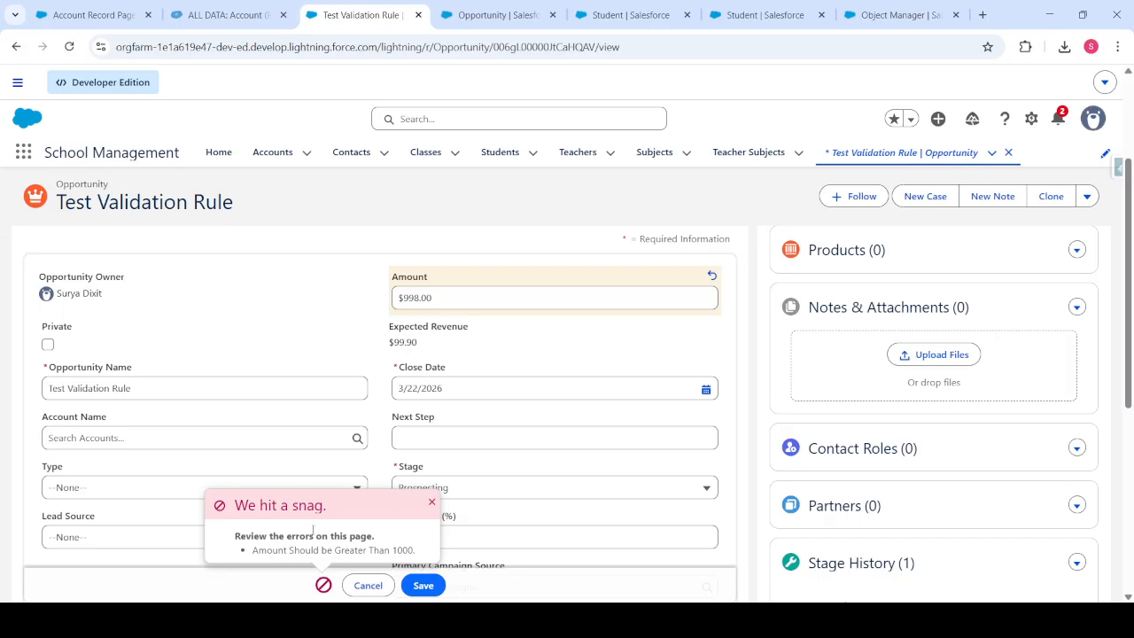
Step: Highlight the validation error text, dismiss the message and cancel the opportunity edit
{"action": "scroll", "coordinate": [311, 529], "scroll_direction": "up", "scroll_amount": 1}
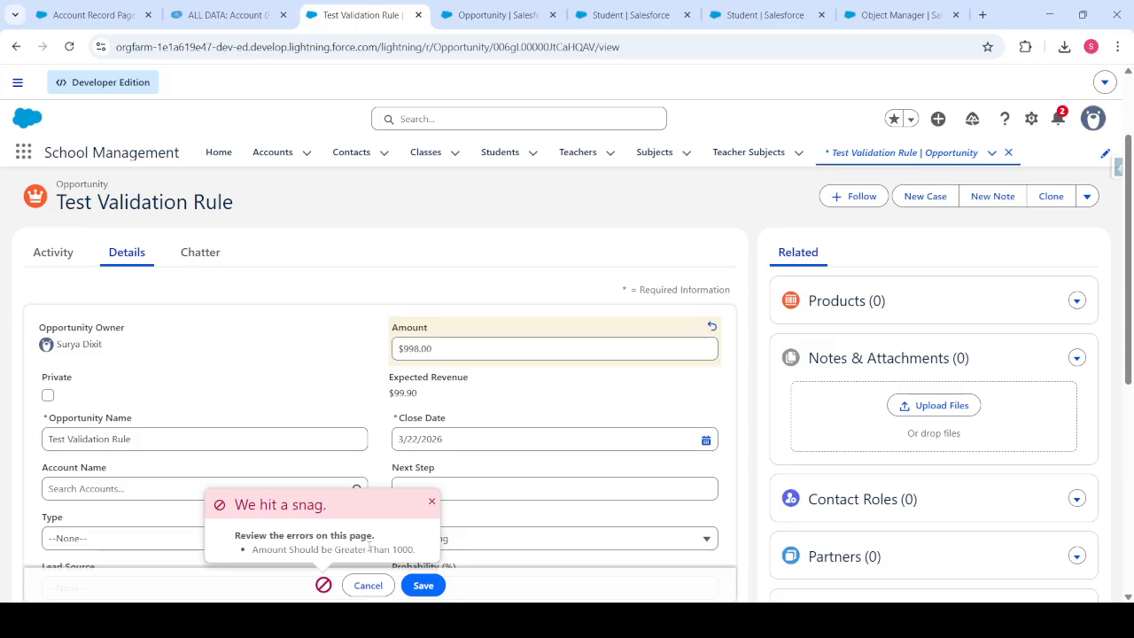
{"action": "left_click_drag", "start_coordinate": [428, 550], "coordinate": [247, 557]}
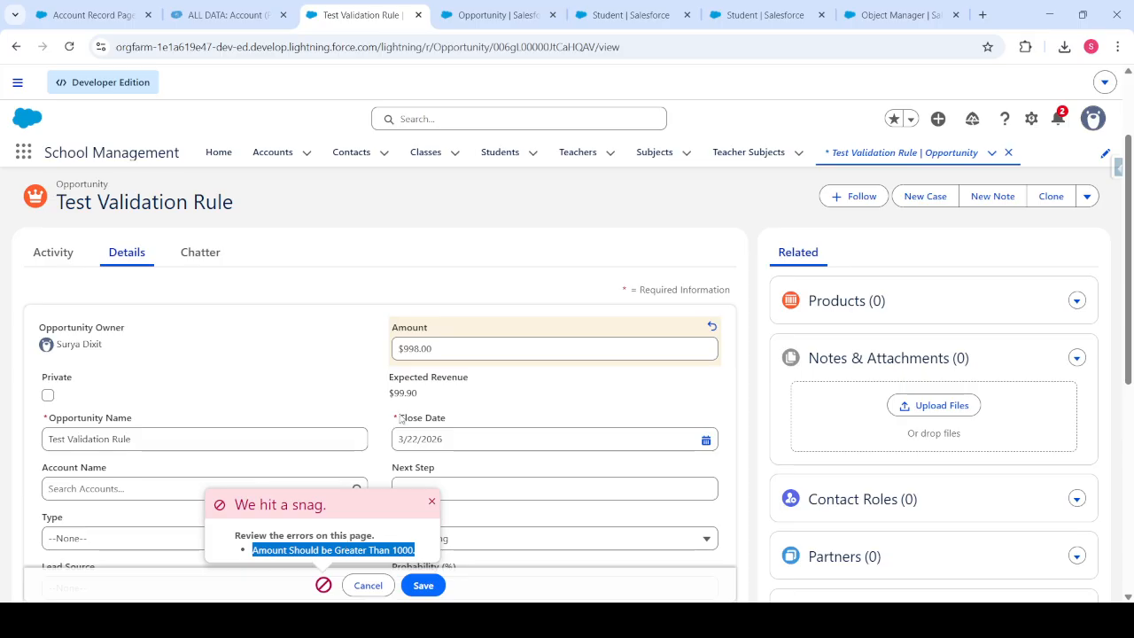
{"action": "left_click", "coordinate": [422, 551]}
{"action": "left_click_drag", "start_coordinate": [420, 550], "coordinate": [240, 553]}
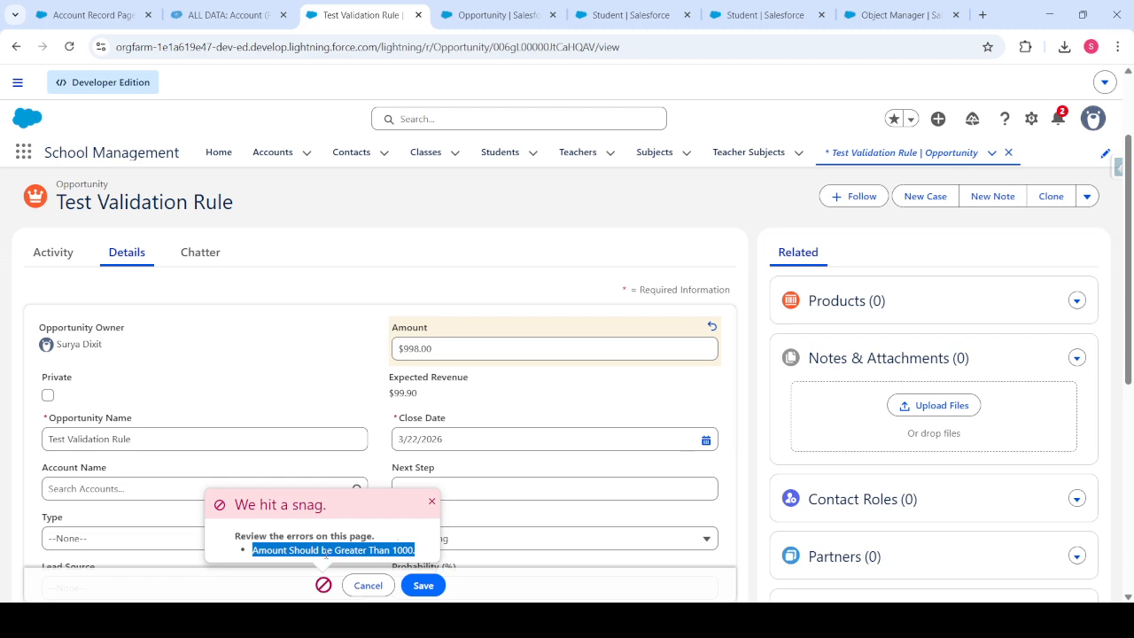
{"action": "left_click", "coordinate": [428, 503]}
{"action": "left_click", "coordinate": [352, 585]}
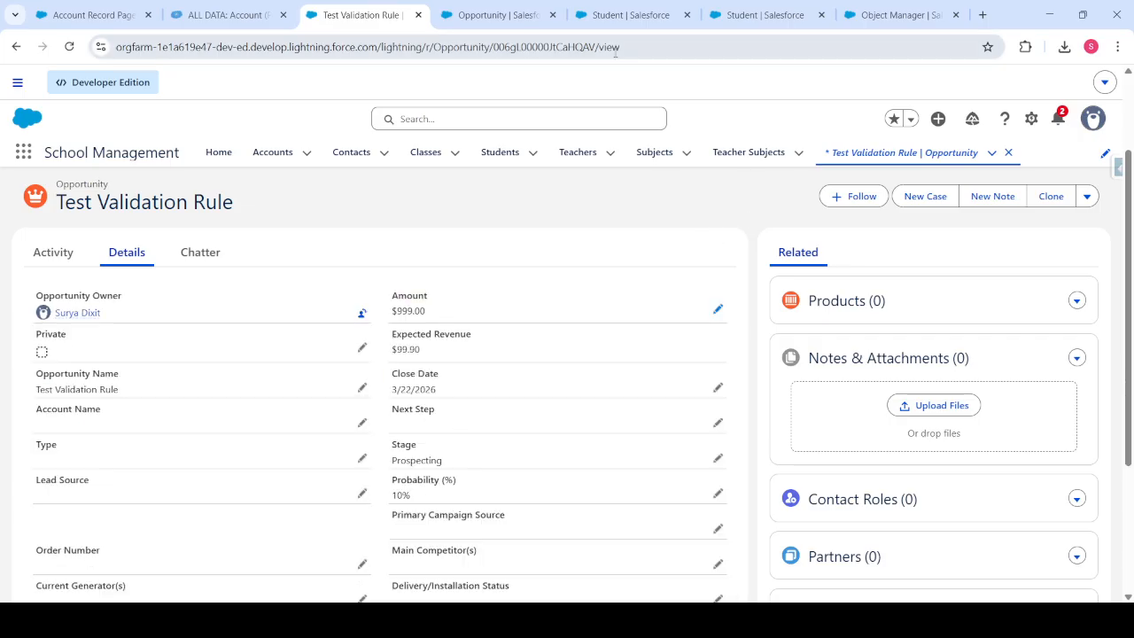
Step: Go to the Opportunity object's validation rules in Object Manager and start a new rule, showing its error condition formula
{"action": "left_click", "coordinate": [498, 16]}
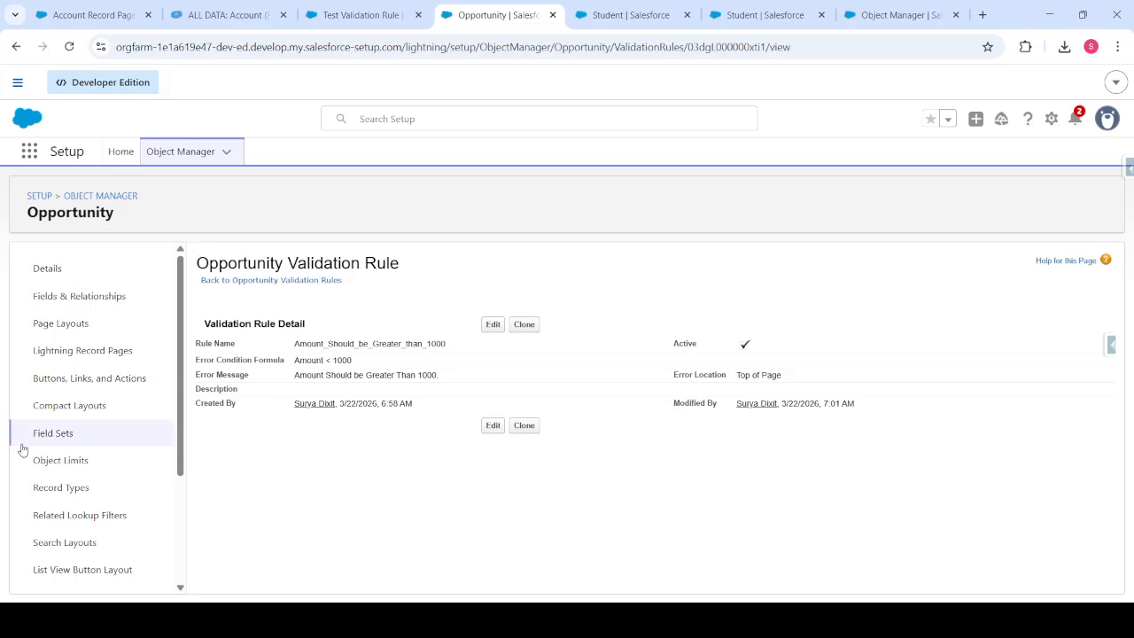
{"action": "scroll", "coordinate": [23, 449], "scroll_direction": "down", "scroll_amount": 3}
{"action": "left_click", "coordinate": [61, 544]}
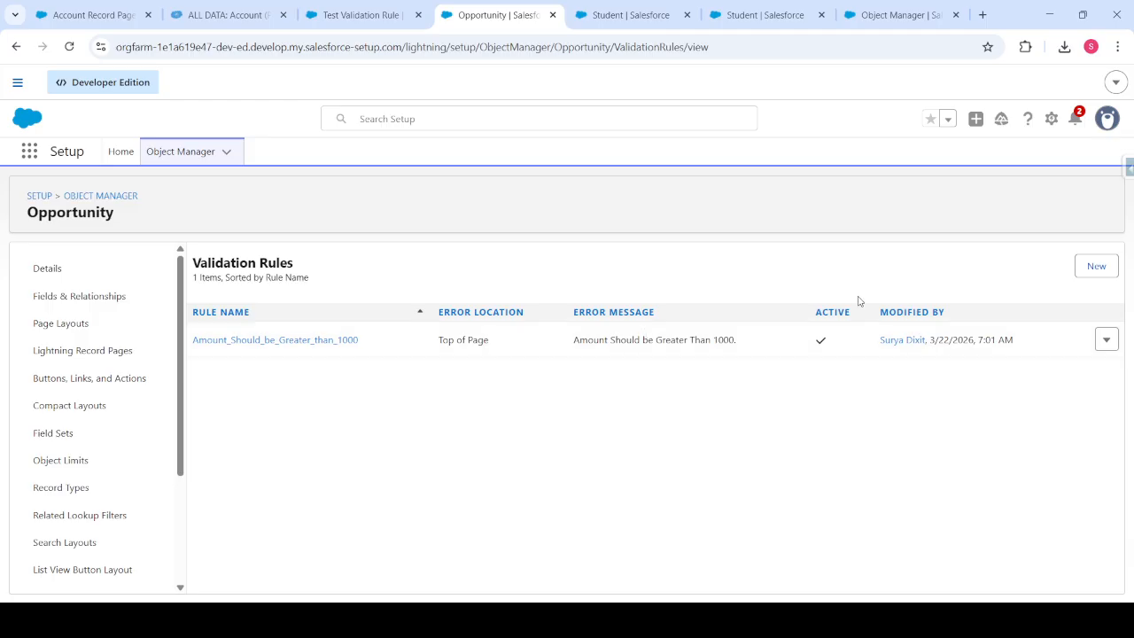
{"action": "left_click", "coordinate": [1094, 267]}
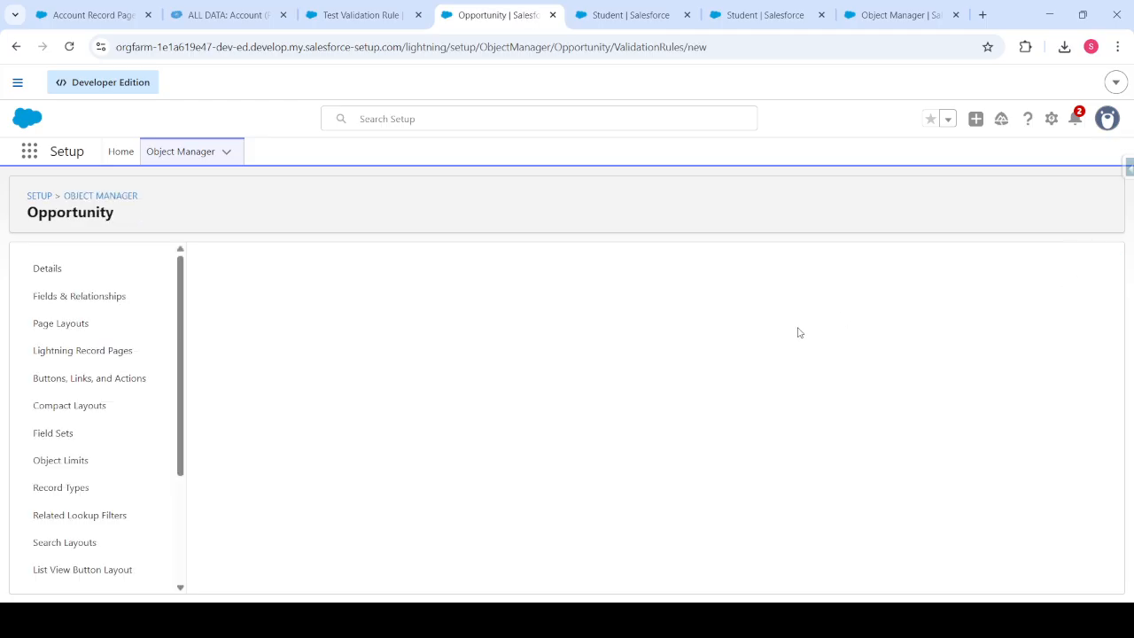
{"action": "scroll", "coordinate": [377, 501], "scroll_direction": "down", "scroll_amount": 2}
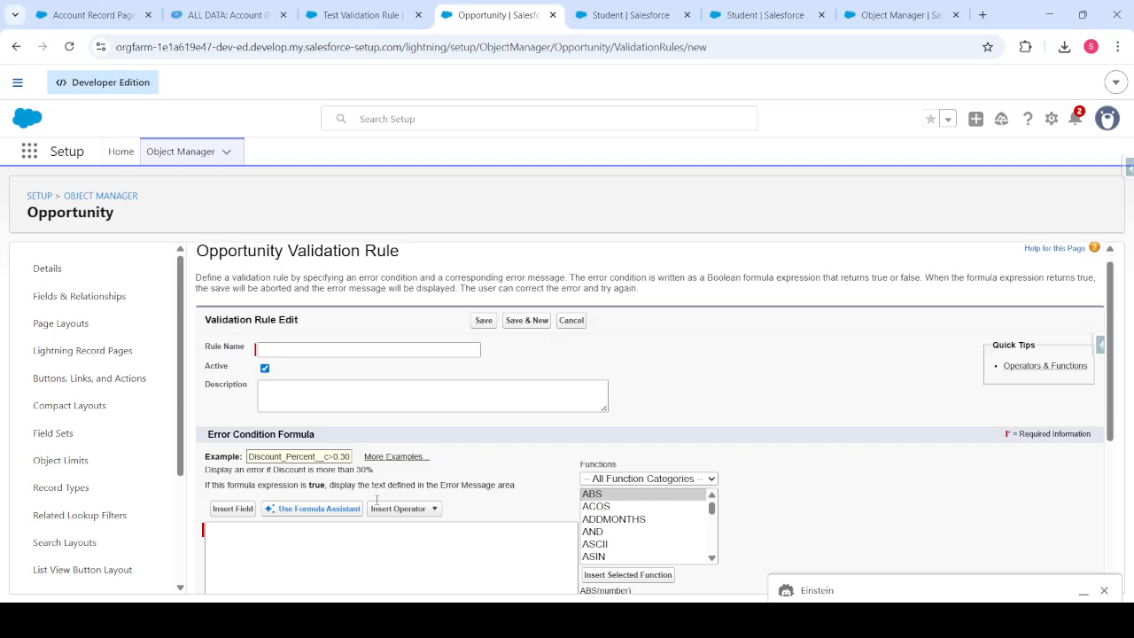
{"action": "scroll", "coordinate": [376, 501], "scroll_direction": "down", "scroll_amount": 2}
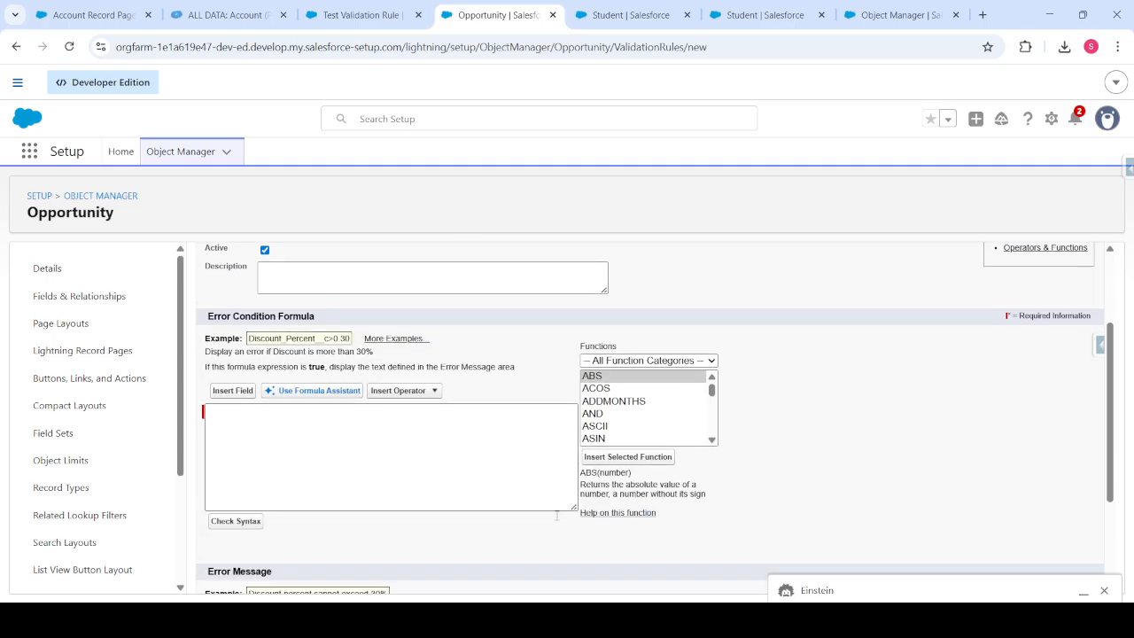
Step: Open the help for the ABS function, and select IF in the formula's function list and open its help
{"action": "left_click", "coordinate": [599, 521]}
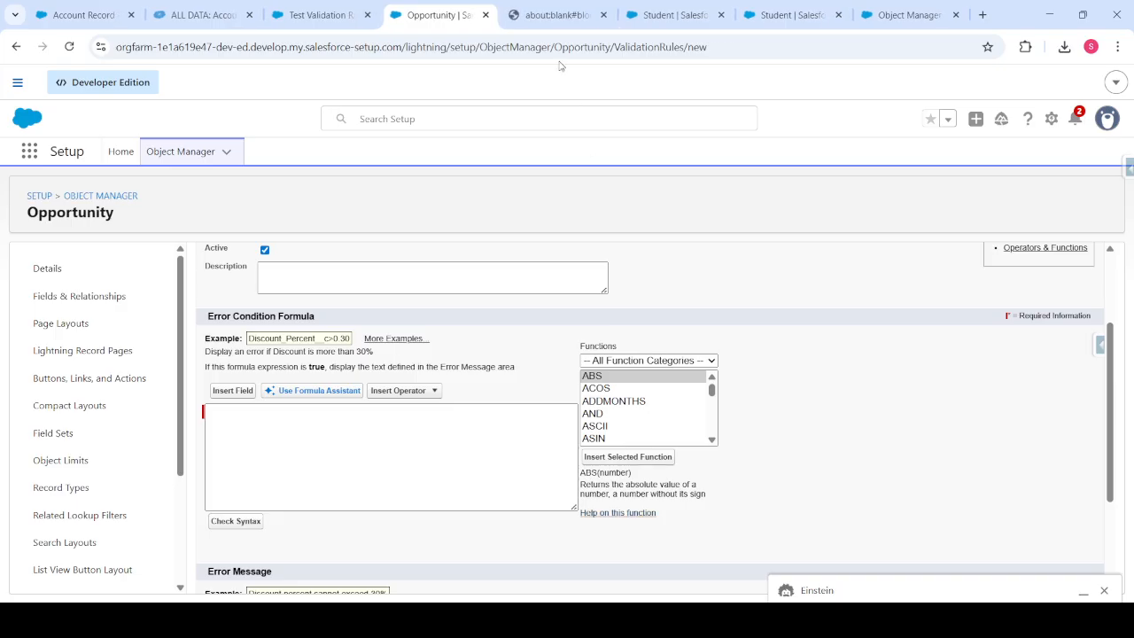
{"action": "left_click", "coordinate": [617, 516]}
{"action": "scroll", "coordinate": [619, 405], "scroll_direction": "down", "scroll_amount": 1}
{"action": "scroll", "coordinate": [619, 406], "scroll_direction": "down", "scroll_amount": 1}
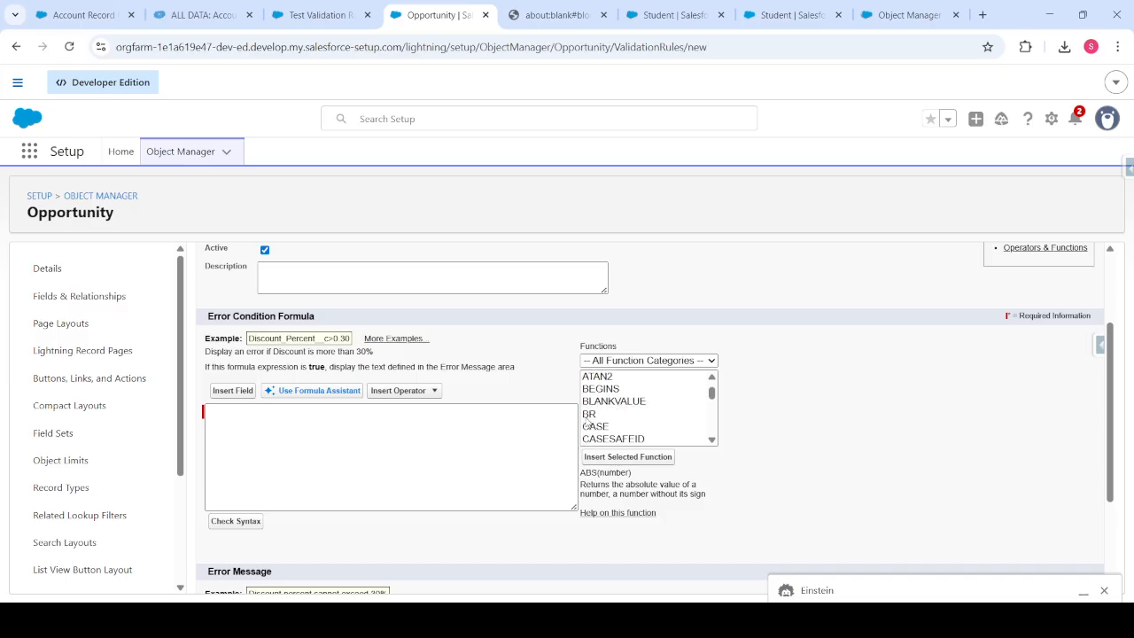
{"action": "scroll", "coordinate": [616, 420], "scroll_direction": "down", "scroll_amount": 4}
{"action": "scroll", "coordinate": [615, 420], "scroll_direction": "down", "scroll_amount": 6}
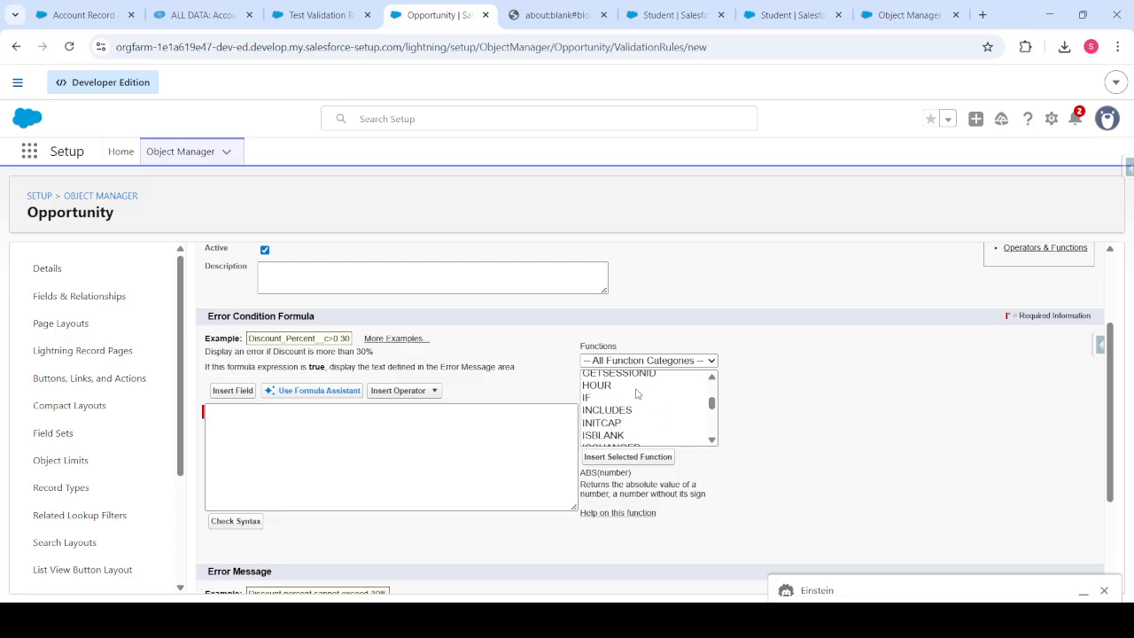
{"action": "left_click", "coordinate": [624, 398]}
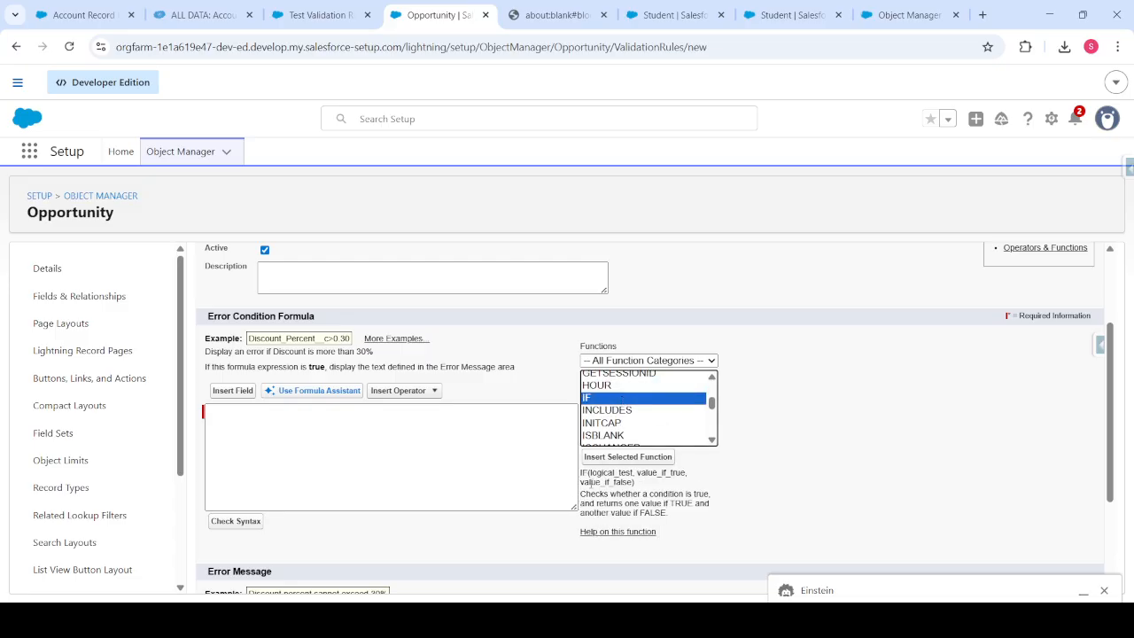
{"action": "left_click", "coordinate": [605, 534]}
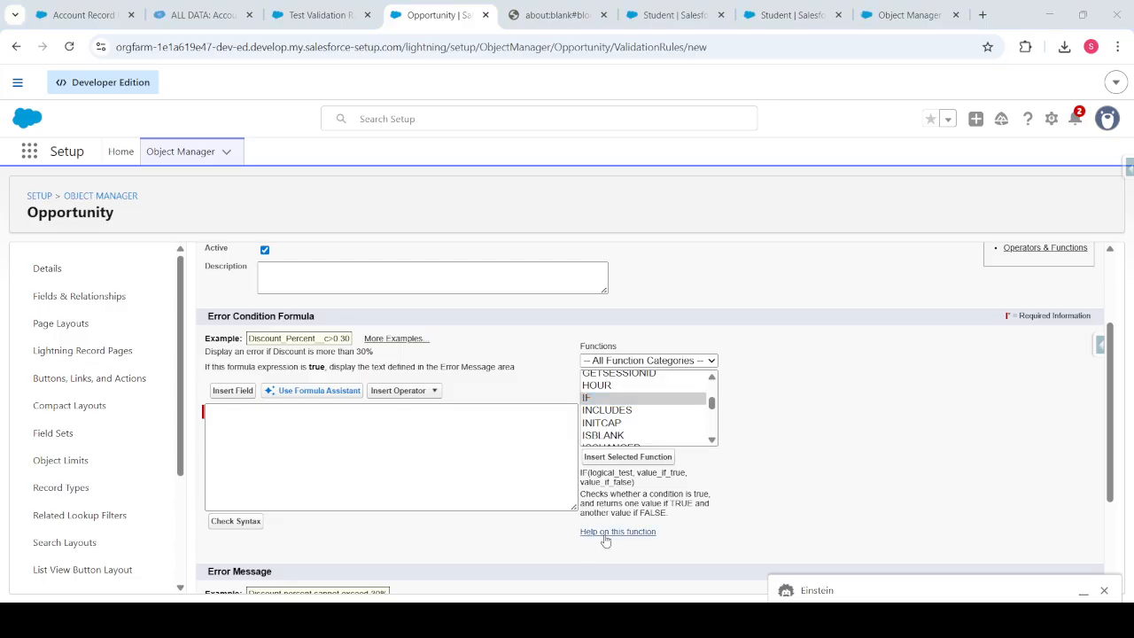